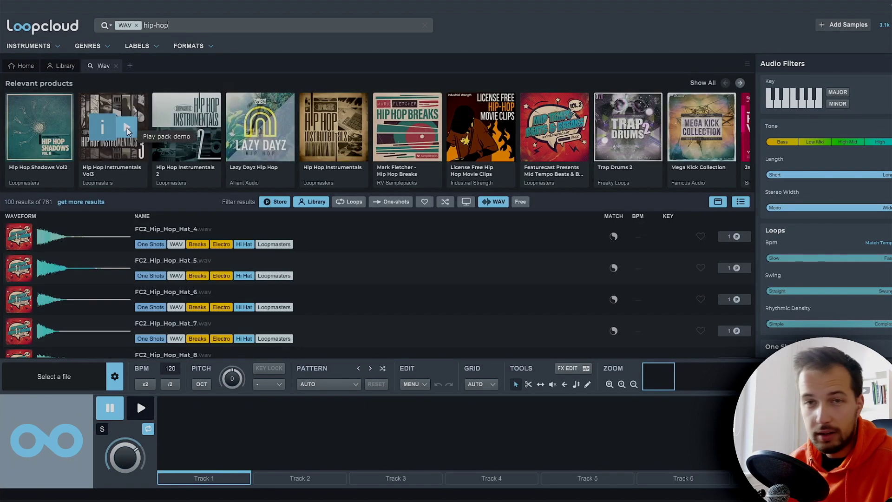
Step: Preview the demo of the Hip Hop Instrumentals Vol3 pack, stop it and open the pack's page
left_click(127, 128)
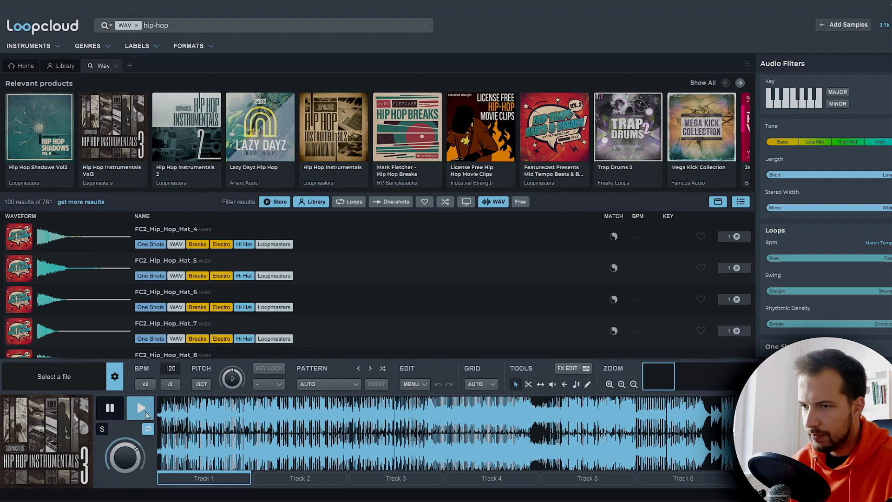
left_click(110, 409)
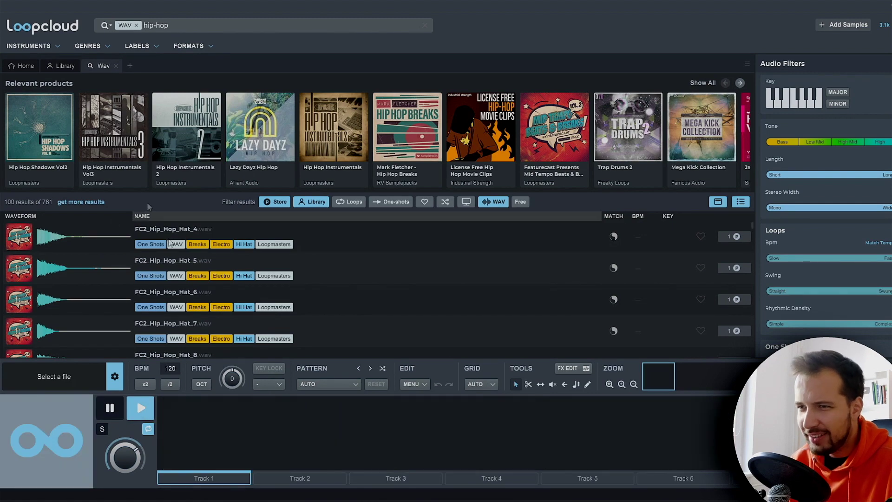
left_click(109, 169)
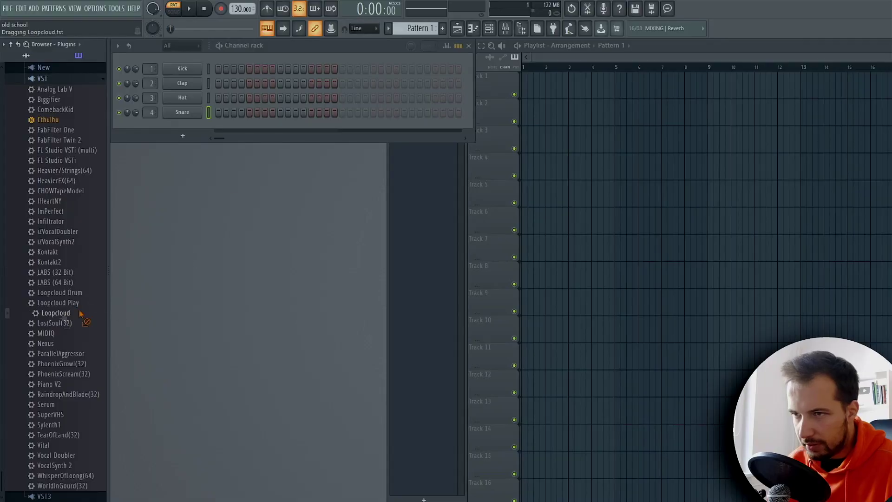
Step: Add the Loopcloud plugin to the channel rack in FL Studio, close its window and return to the Loopcloud app
left_click_drag(205, 237, 184, 131)
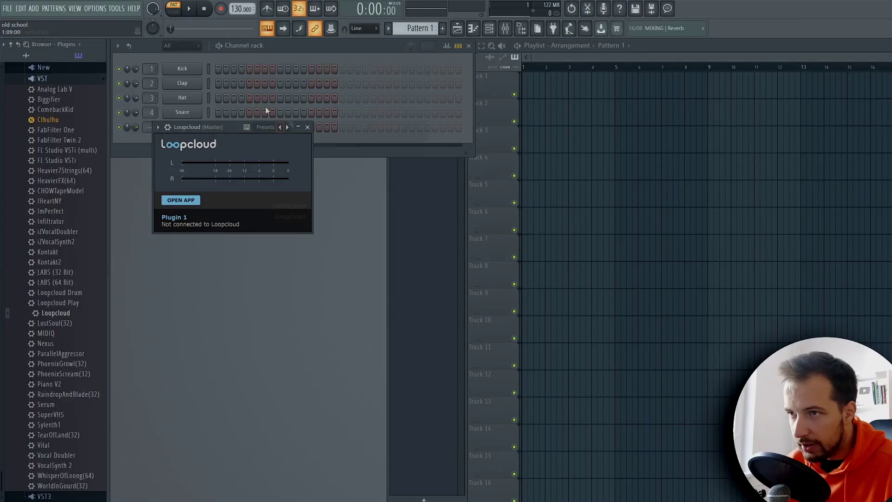
left_click(307, 127)
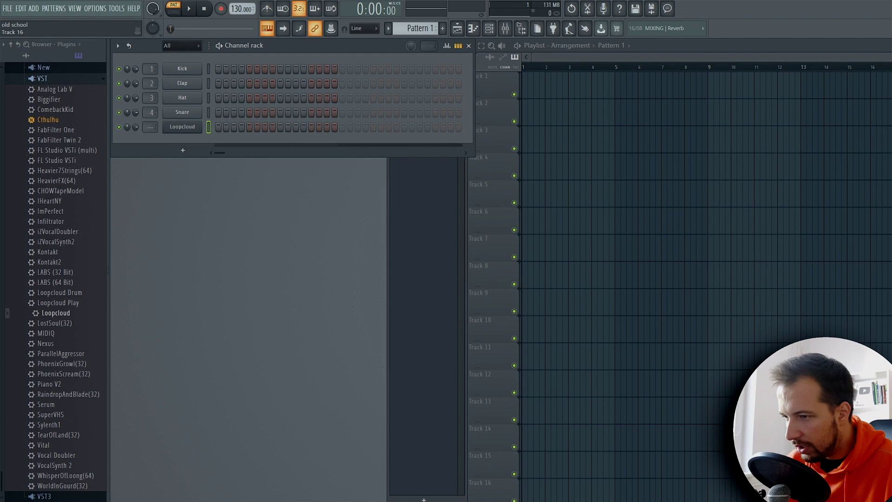
mouse_move(485, 500)
left_click(450, 486)
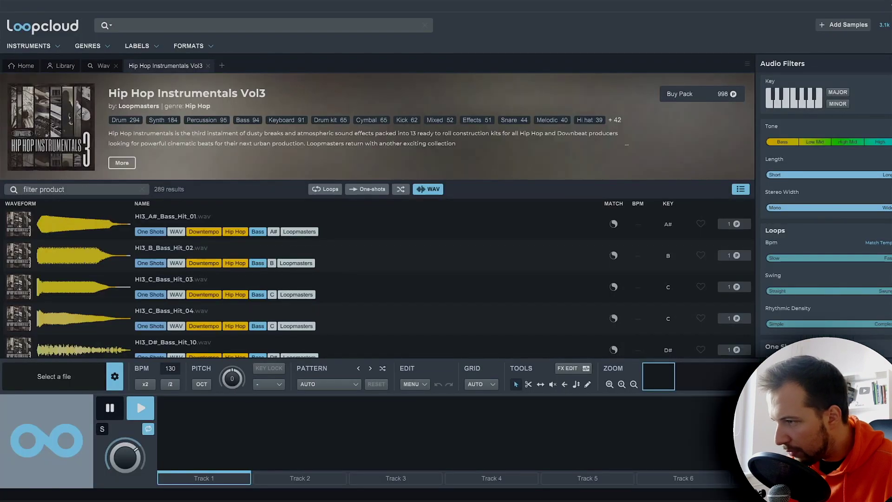
Step: Filter the pack's samples by Snare and preview HI3_Buffalo_Snare and HI3_Buffalo_Snare_Slap
left_click(131, 122)
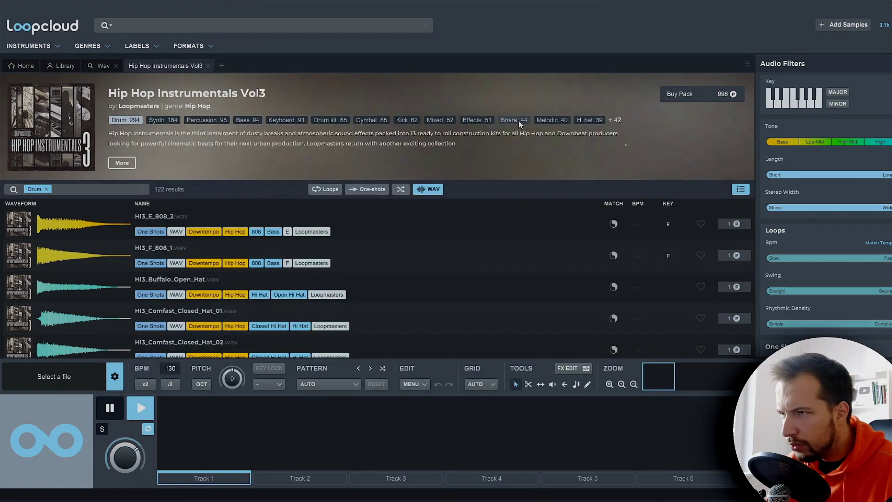
left_click(518, 121)
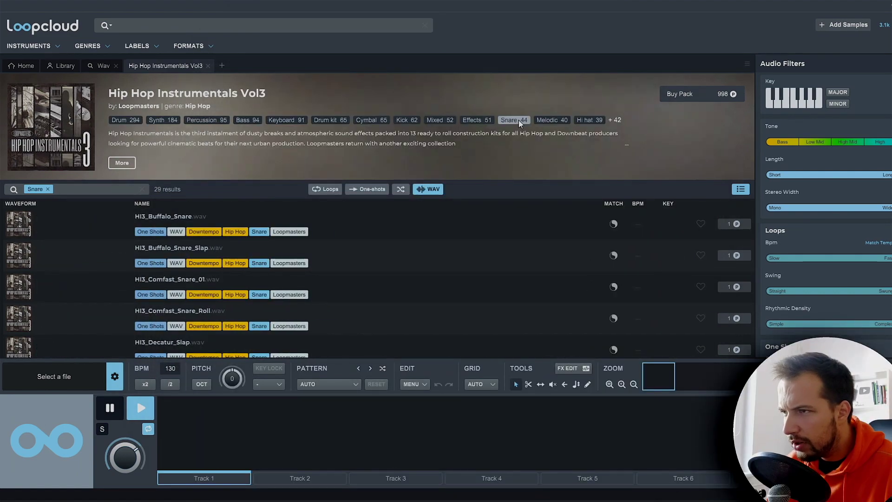
left_click(84, 225)
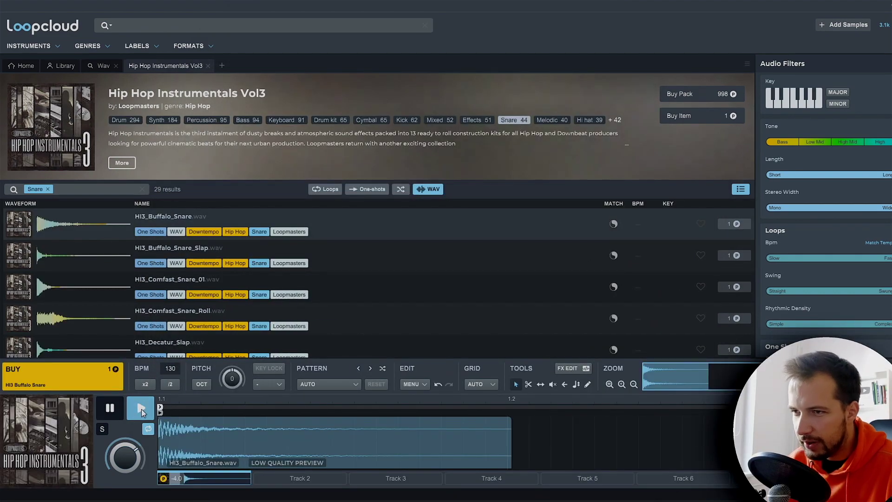
left_click(66, 256)
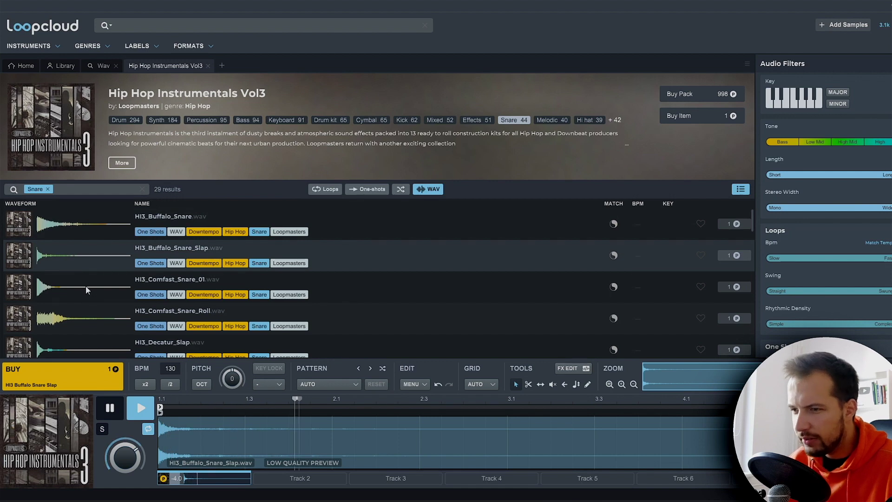
Step: Audition the remaining snares down to HI3_Malachite_Snap and buy HI3_Malachite_Snap and HI3_Buffalo_Snare_Slap
key("Down")
key("Down")
key("Down")
key("Down")
key("Down")
key("Down")
key("Down")
key("Down")
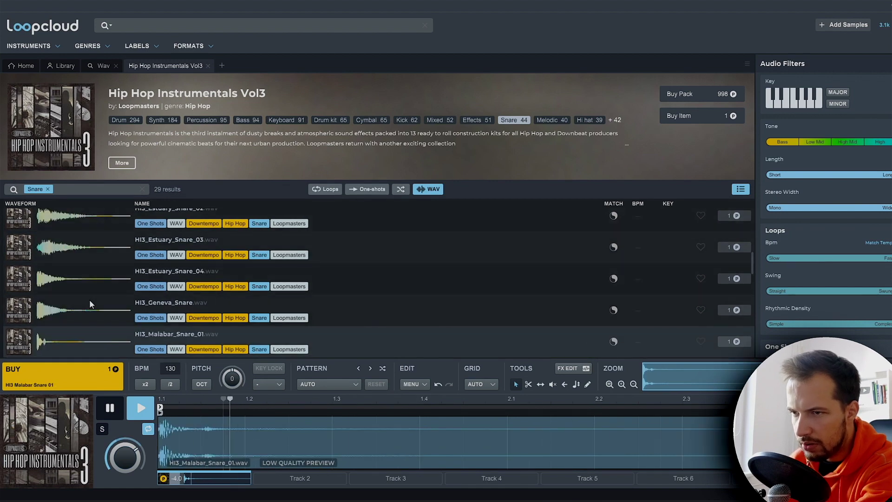
key("Down")
key("Down")
key("Down")
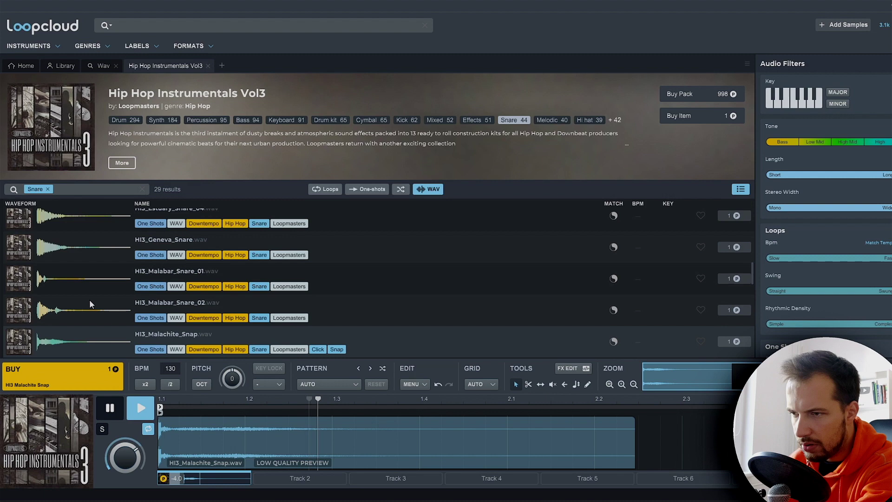
left_click(86, 374)
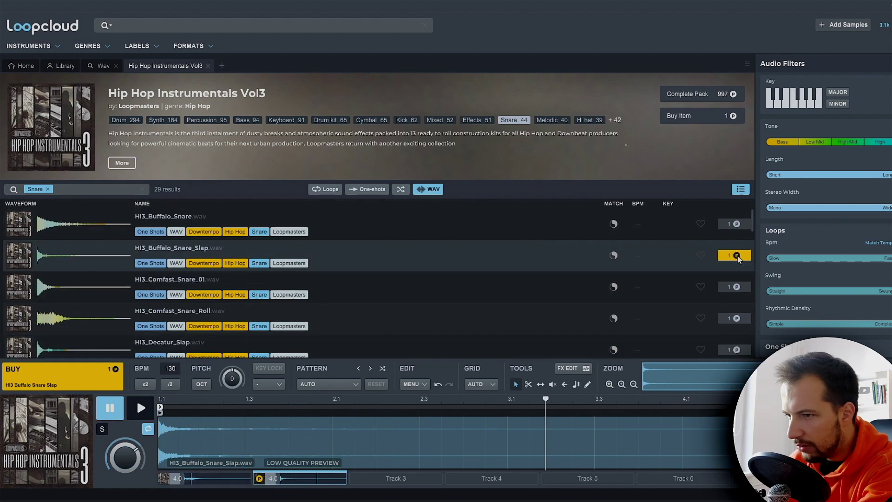
left_click(738, 256)
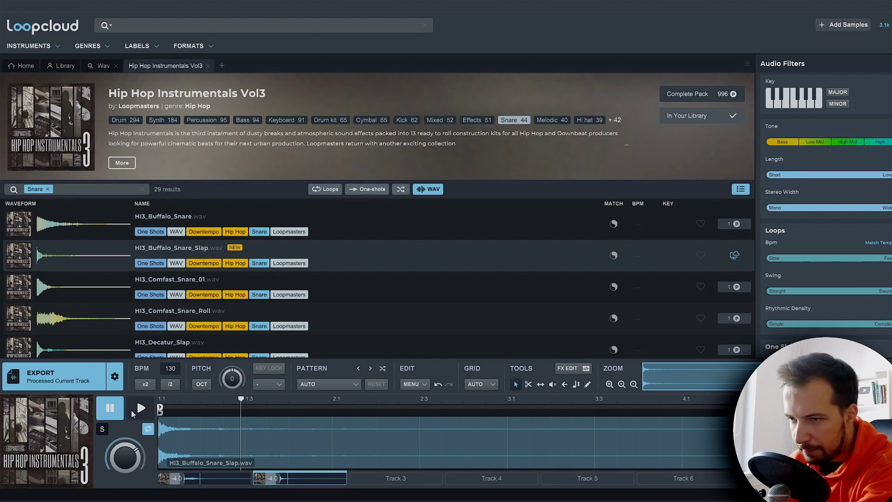
Step: Load HI3_Buffalo_Snare as a third snare layer on Track 3 and play the layered snares
scroll(89, 275, "down", 5)
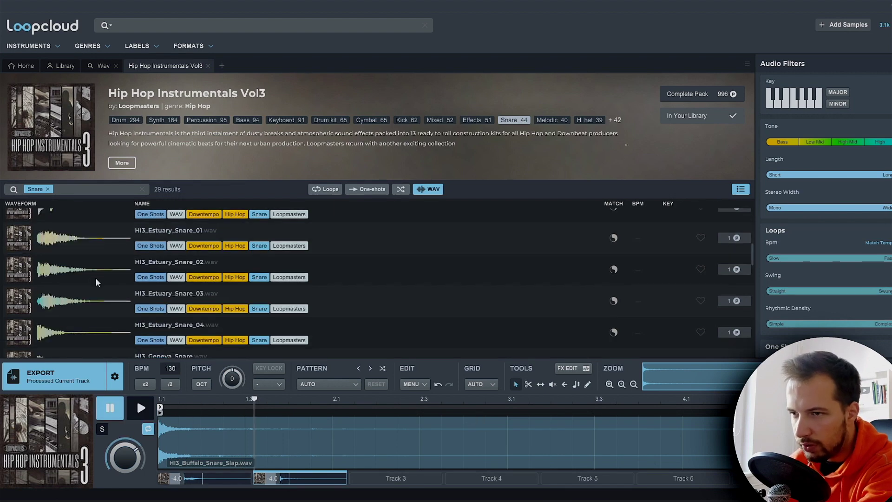
left_click(103, 300)
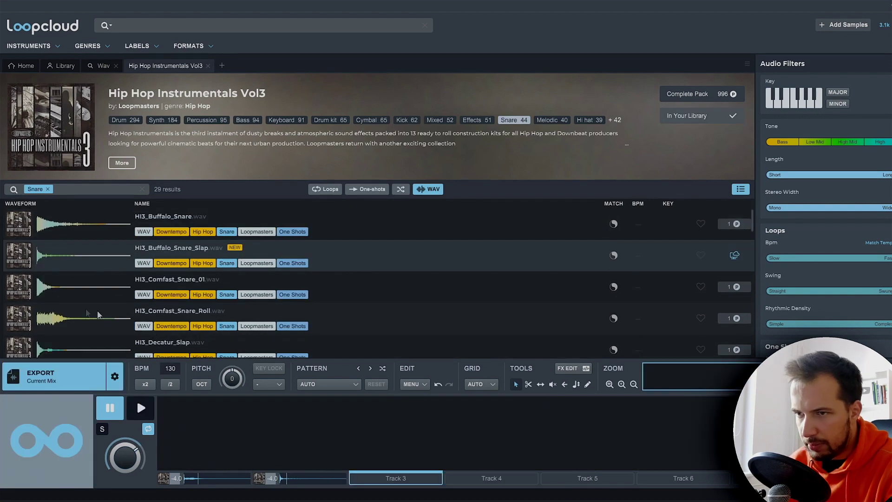
left_click(66, 291)
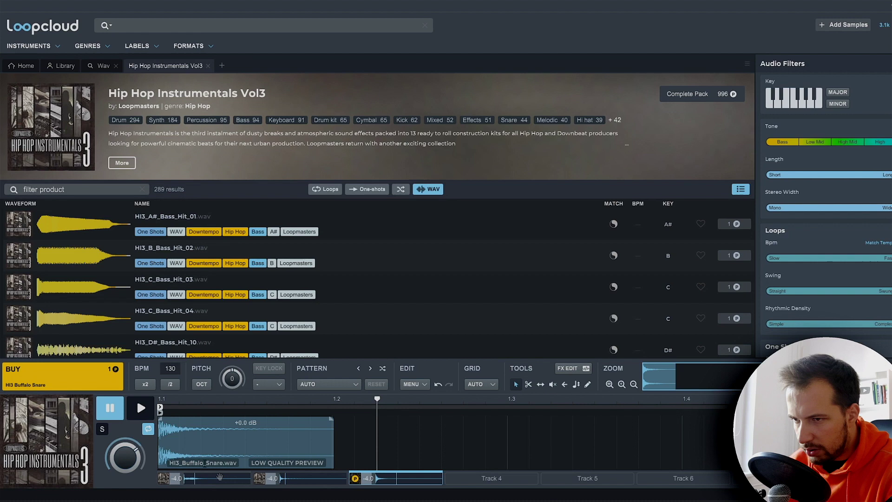
left_click(116, 408)
left_click(139, 410)
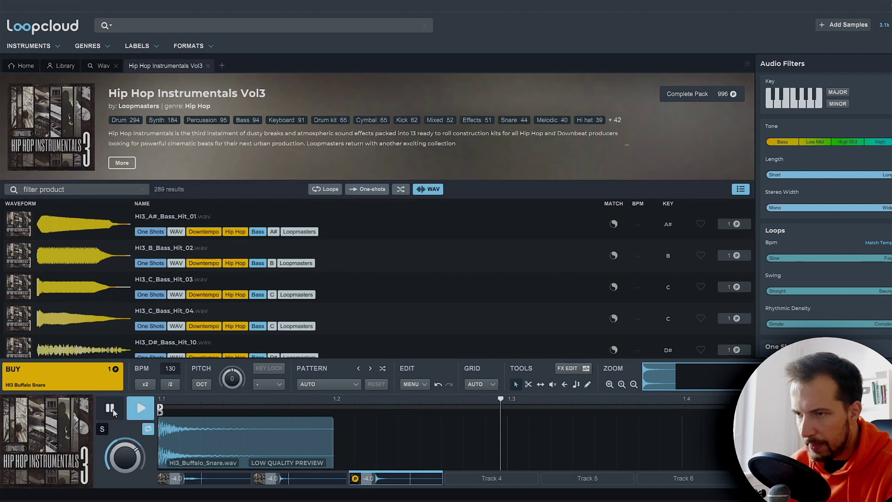
Step: Place the three processed snare samples at bar 2 on separate playlist tracks in FL Studio and trim the clips to one bar
left_click(205, 478)
left_click_drag(54, 377, 547, 95)
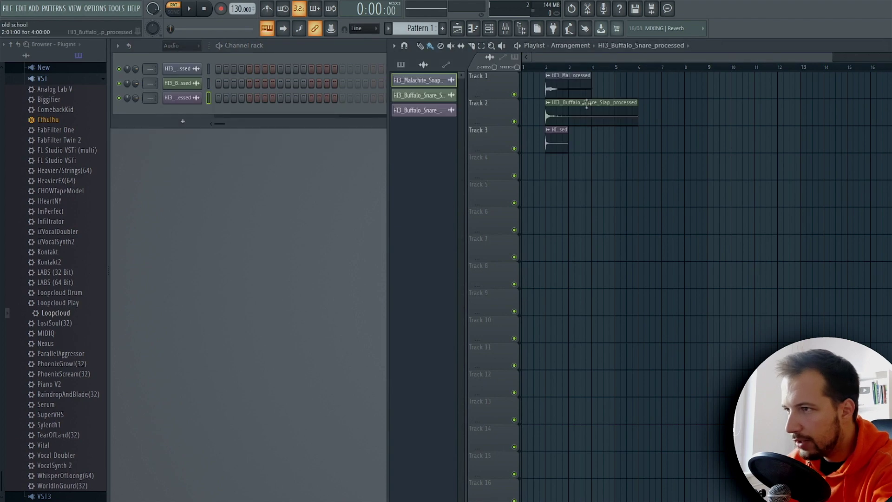
left_click(543, 68)
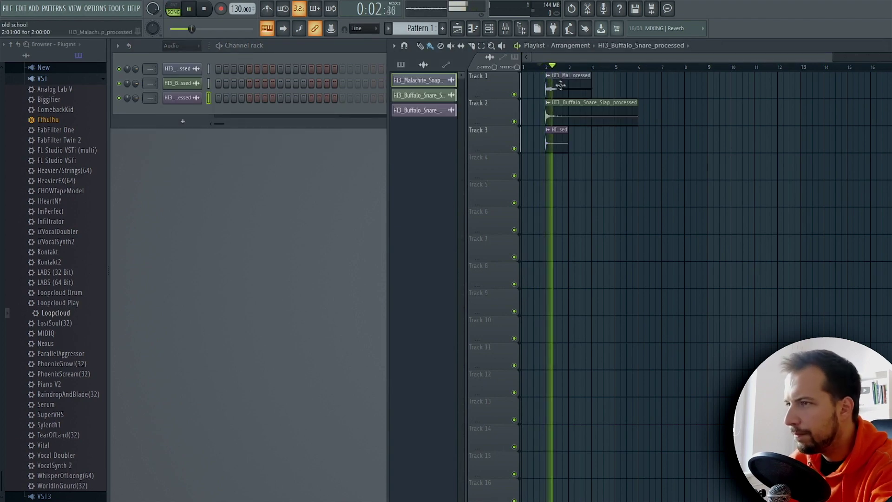
left_click_drag(638, 114, 565, 95)
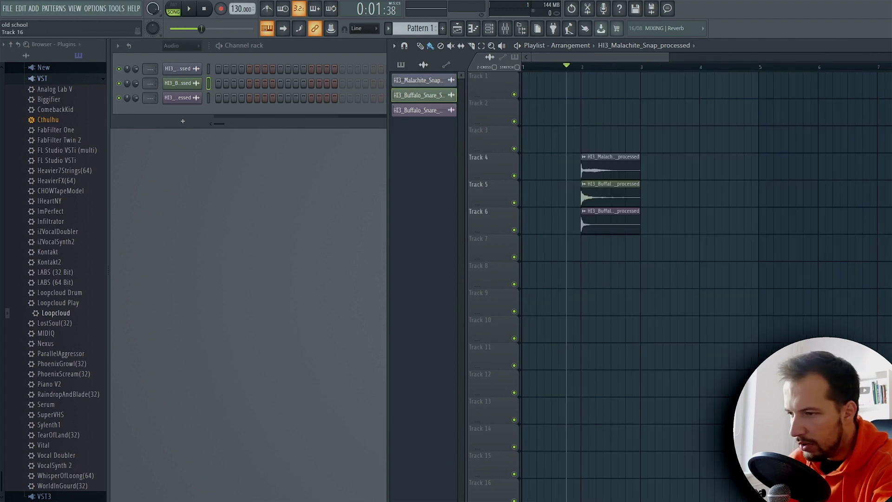
Step: Switch to Loopcloud, clear all loaded tracks and select Track 1
key("alt+Tab")
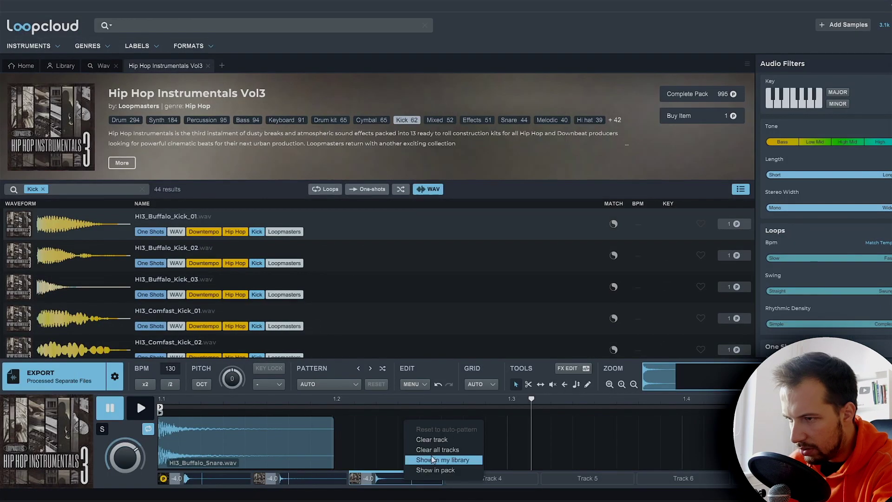
left_click(436, 451)
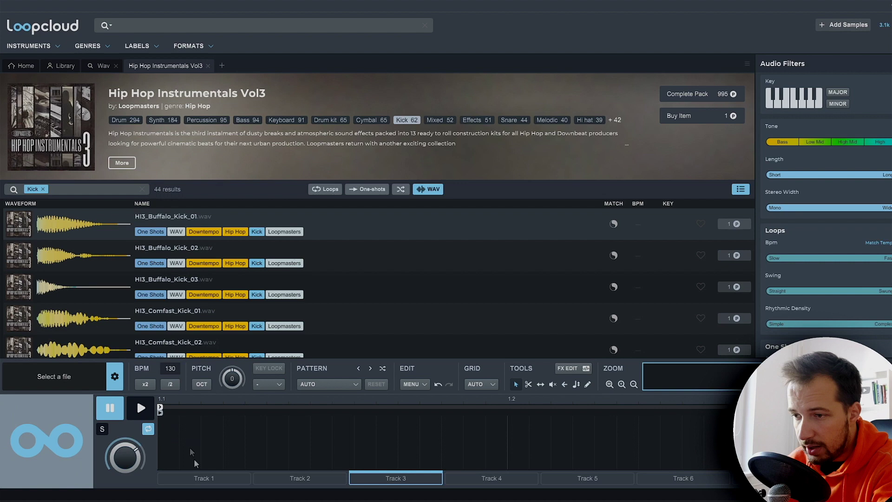
left_click(203, 479)
Step: Audition the pack's kick samples, starting with HI3_Buffalo_Kick_01 and HI3_Buffalo_Kick_02
left_click(71, 222)
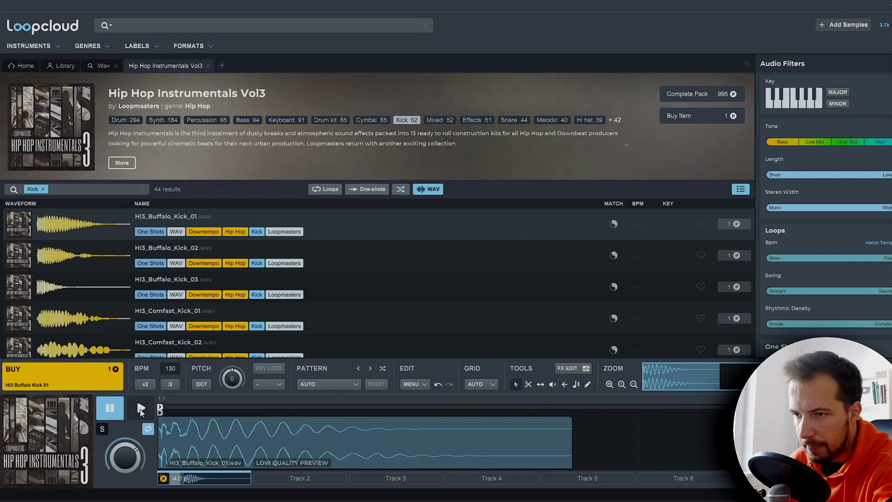
left_click(82, 256)
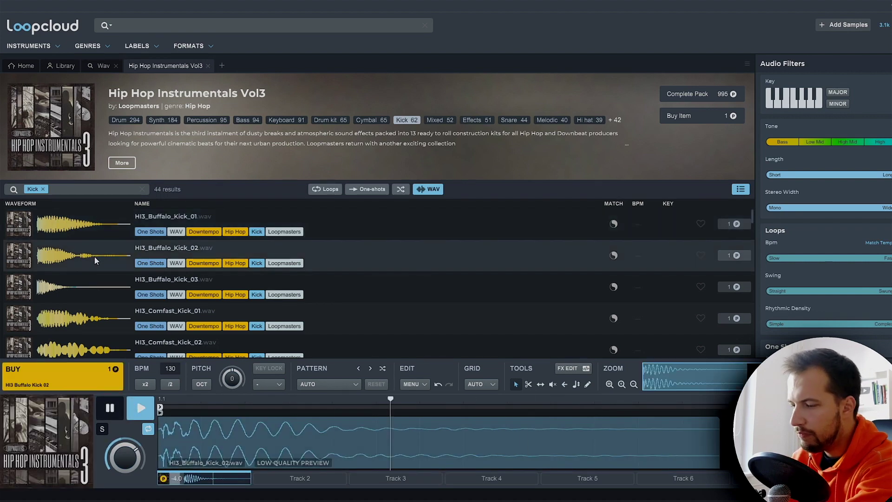
key("Down")
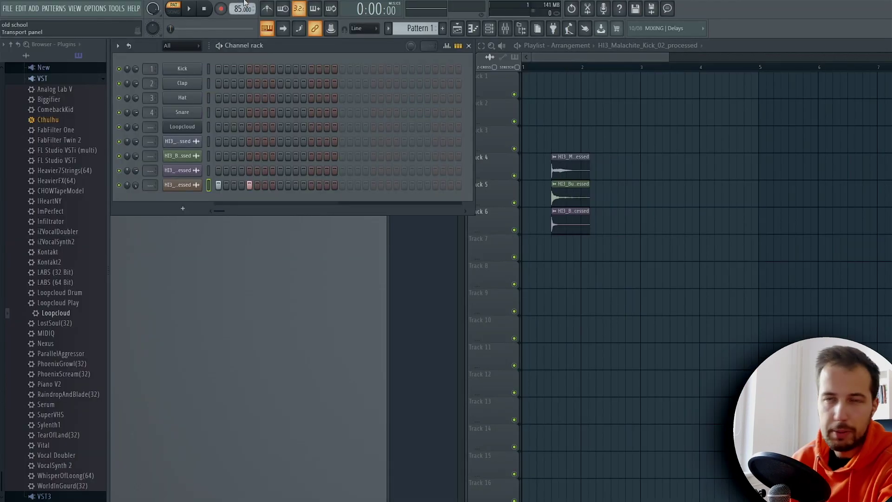
Step: Enable the metronome and program the HI3_Malachite_Kick_02 channel with hits on steps 1 and 3
left_click(226, 185)
key("space")
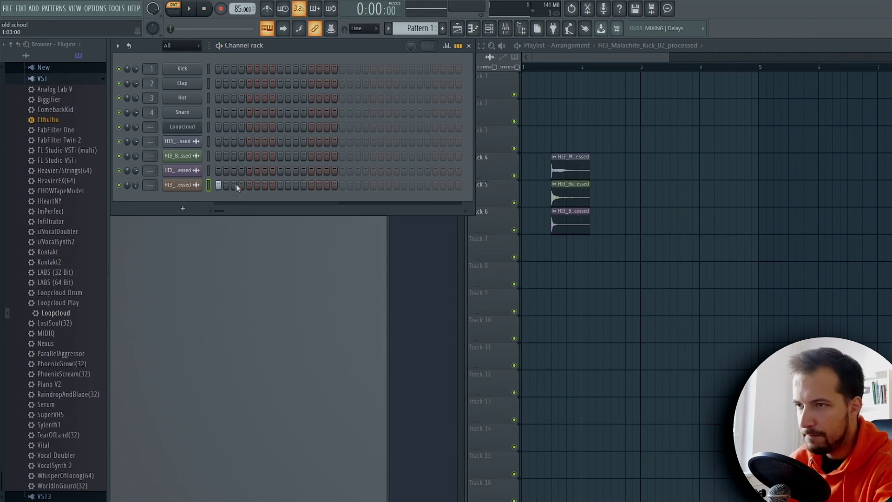
left_click(269, 8)
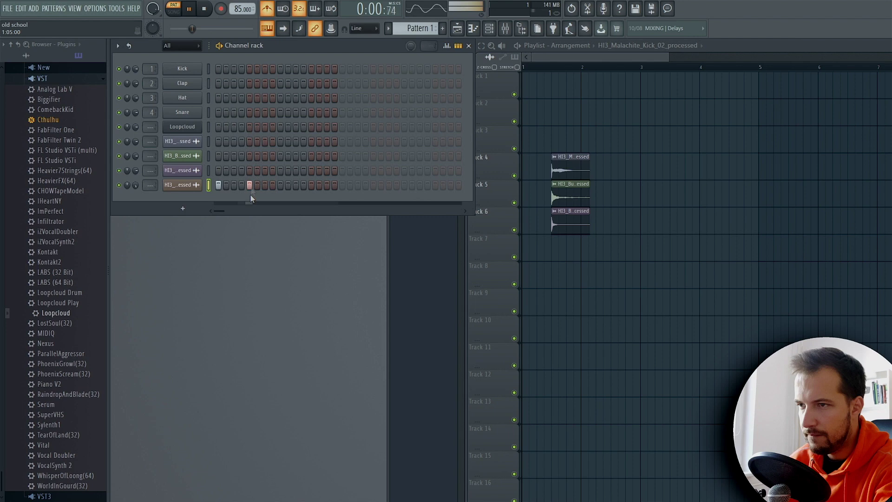
key("space")
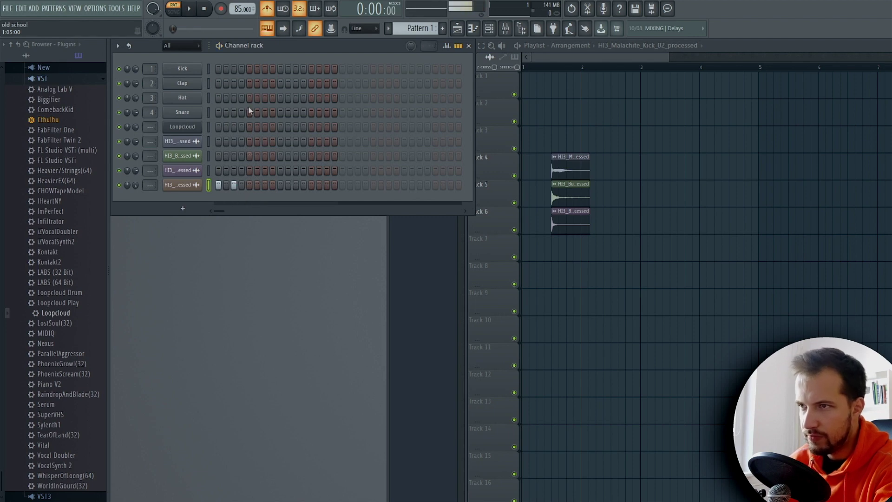
Step: Lower the project tempo to 70 BPM and play the kick pattern
left_click_drag(245, 9, 245, 23)
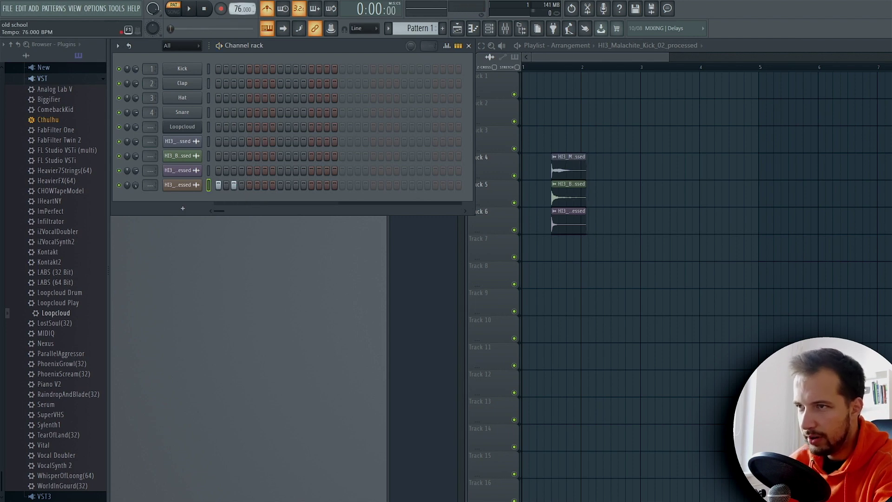
key("space")
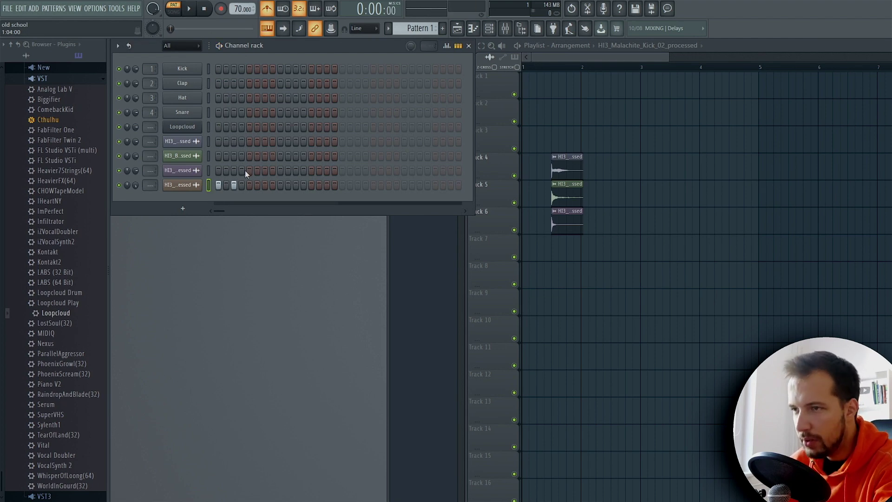
key("space")
Step: Add a hit on step 5 of all three snare channels and play back the pattern
left_click(249, 170)
left_click(249, 156)
left_click(250, 142)
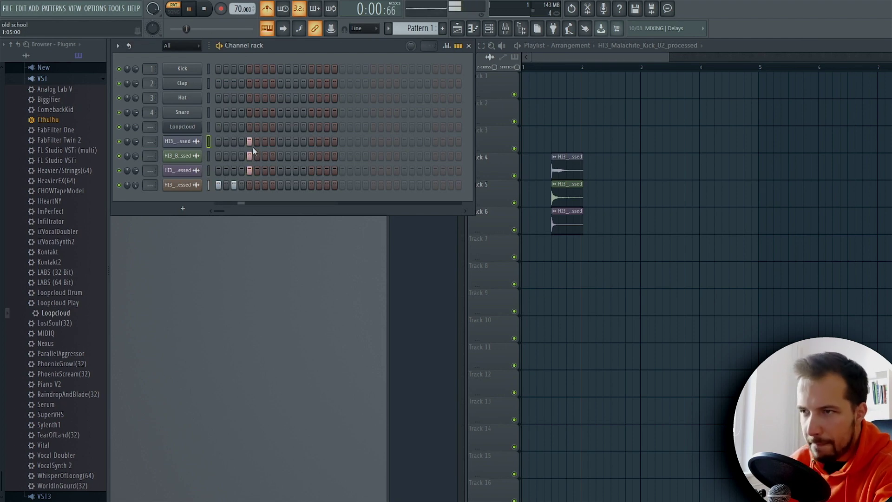
key("space")
Step: Add kick hits on steps 8, 9 and 11 and layered snare hits on step 13 of the three snare channels
left_click(273, 185)
left_click(280, 185)
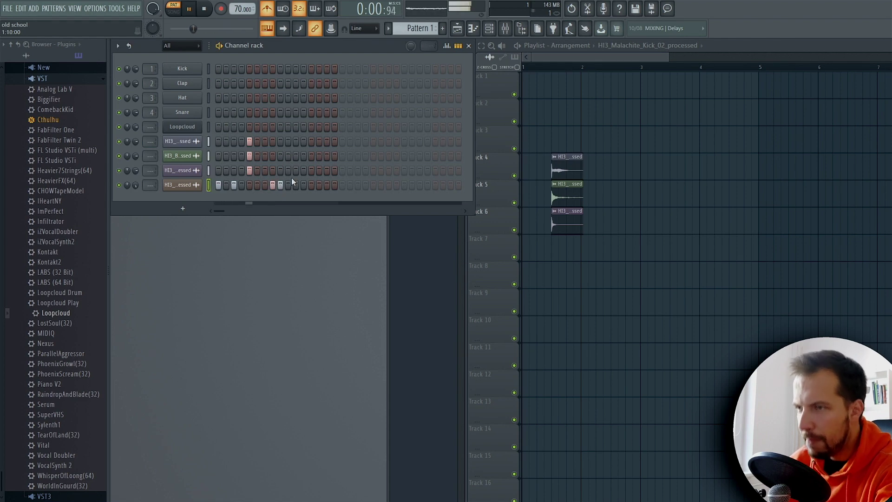
left_click(312, 170)
left_click(312, 156)
left_click(311, 141)
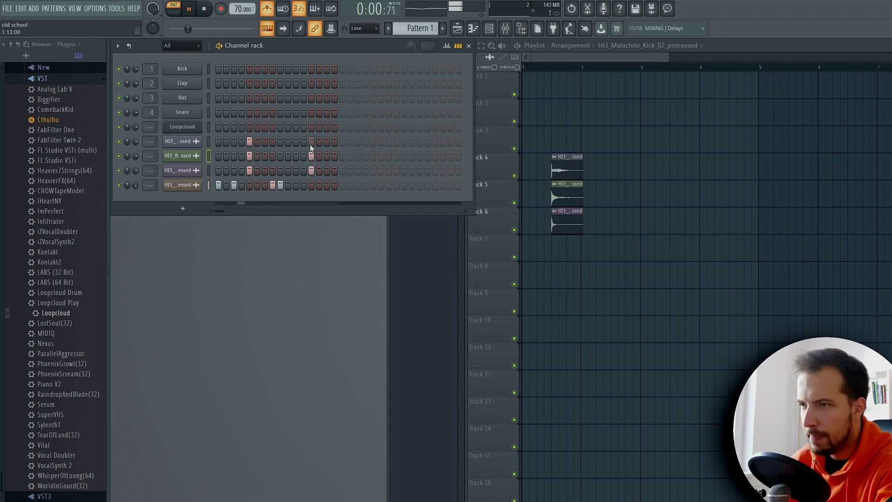
left_click(296, 185)
key("space")
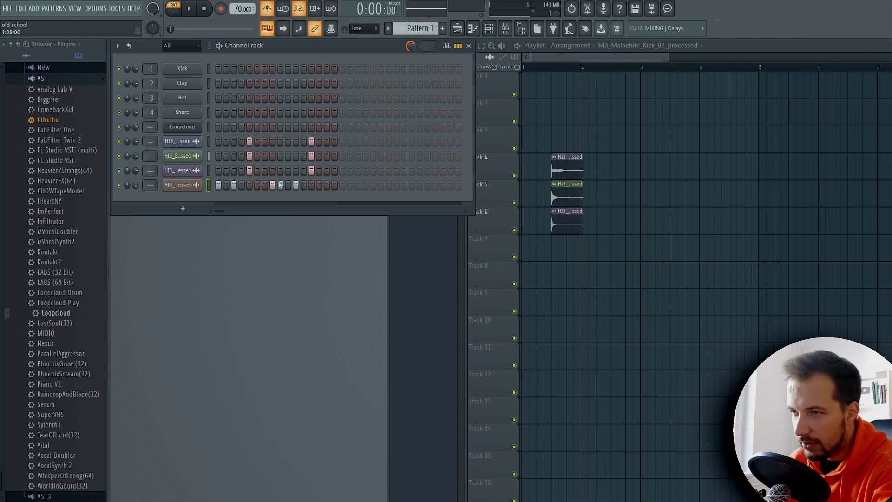
Step: Play the pattern and check the sample settings of the HI3_Malachite_Snap and HI3_Buffalo_Snare_Slap channels
key("space")
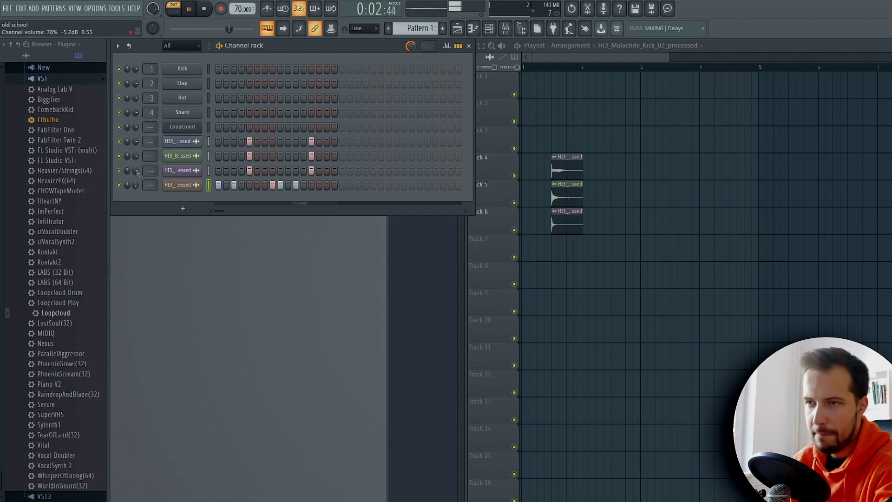
key("space")
left_click(185, 146)
left_click(308, 325)
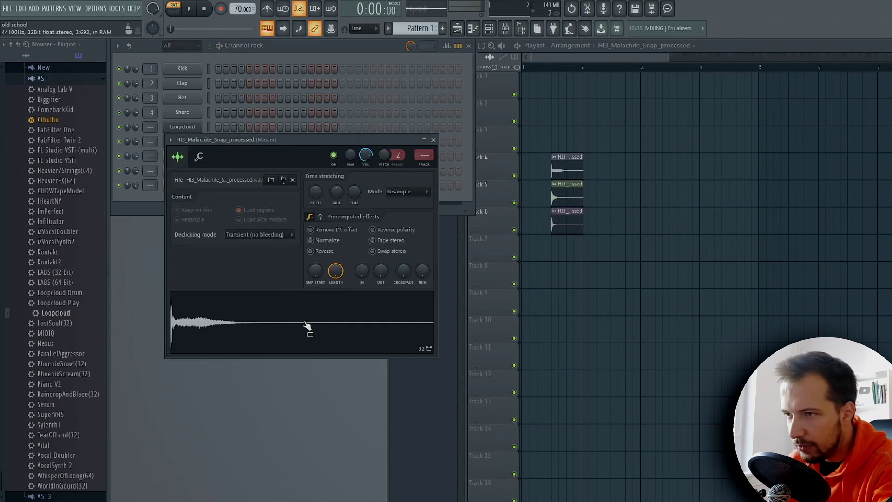
left_click(433, 139)
left_click(179, 156)
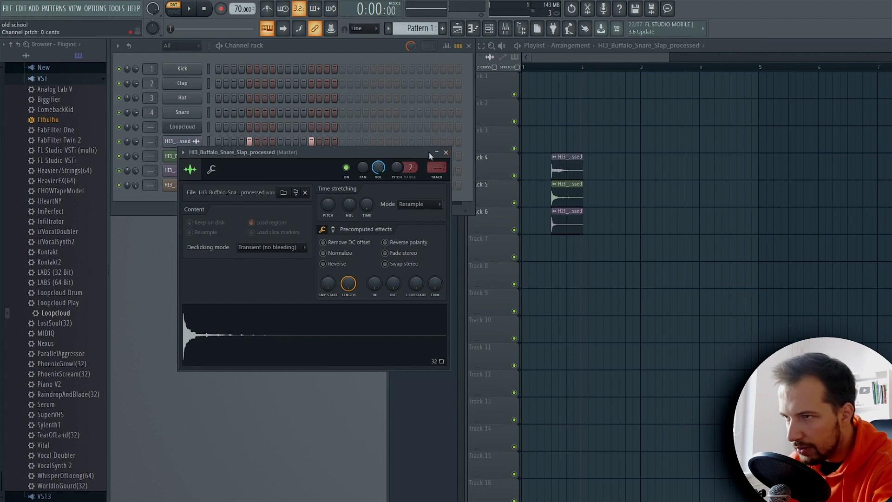
key("Escape")
Step: Balance the snare layers with HI3_Buffalo_Snare at 84% volume and HI3_Malachite_Snap at 63%, and play the pattern
left_click(189, 171)
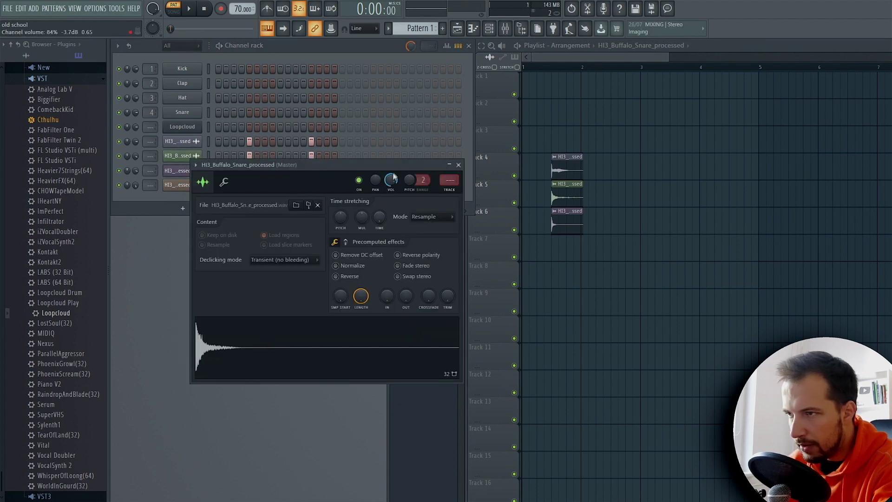
left_click(136, 142)
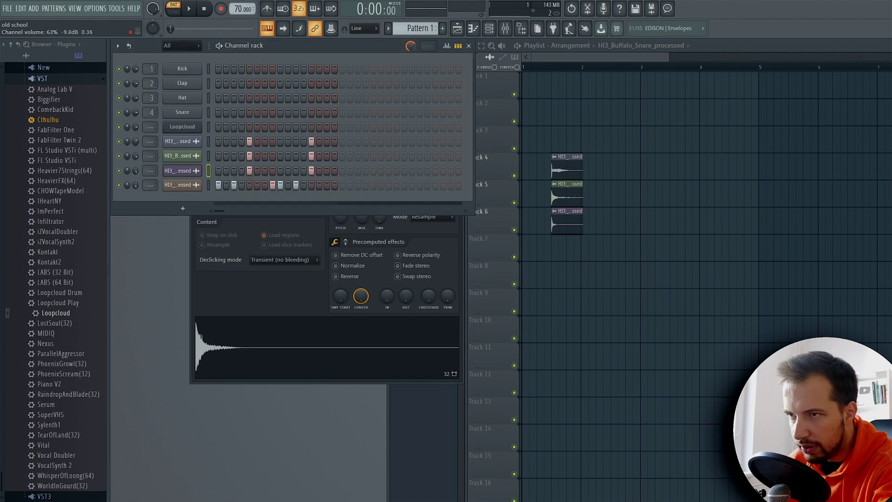
key("space")
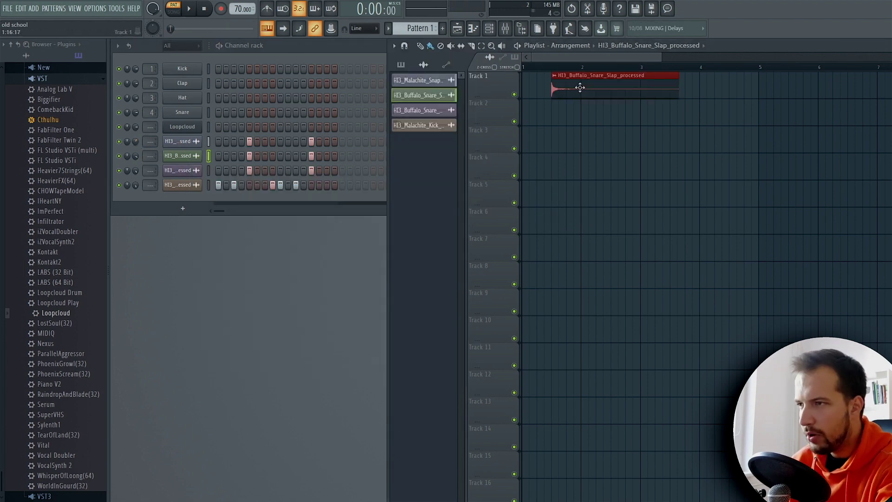
Step: Clear the leftover sample clips from the playlist and place Pattern 1 four times in a row on Track 1 from bar 1
right_click(580, 88)
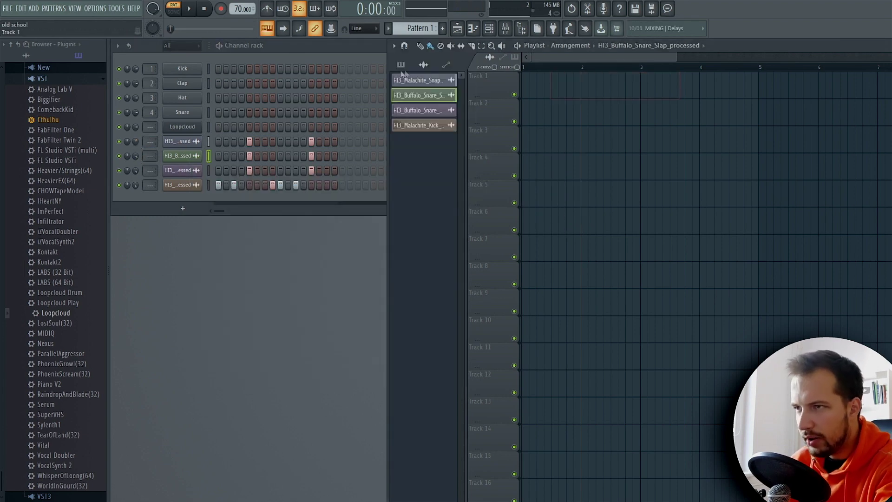
left_click(351, 49)
left_click(414, 29)
left_click(562, 87)
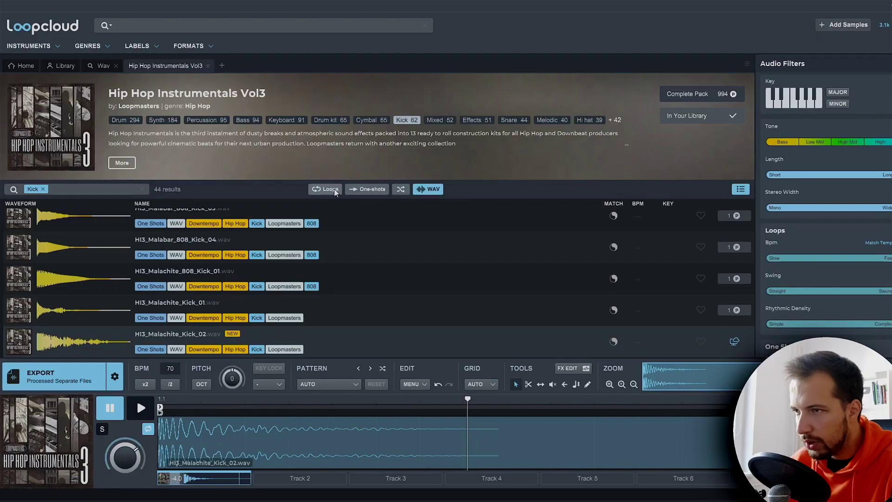
Step: In Loopcloud, filter the pack by Percussion instead of Kick and keep the HI3_125_Clap loop on the first track
left_click(337, 191)
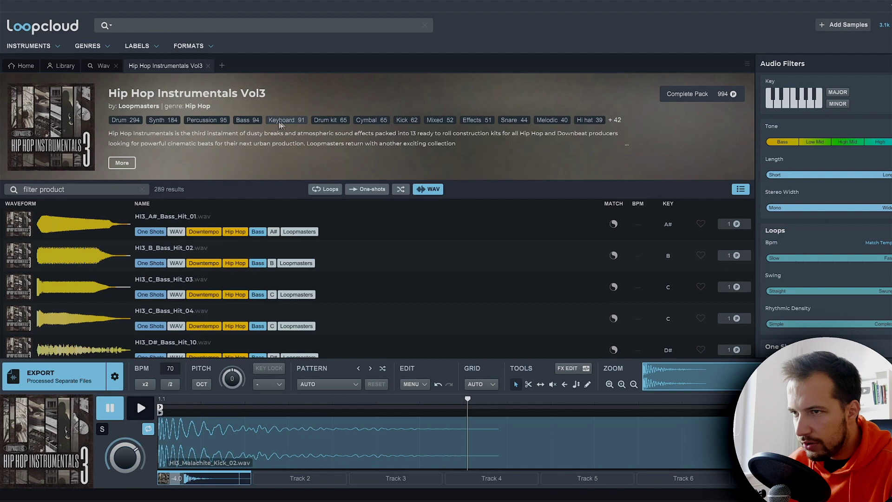
left_click(207, 120)
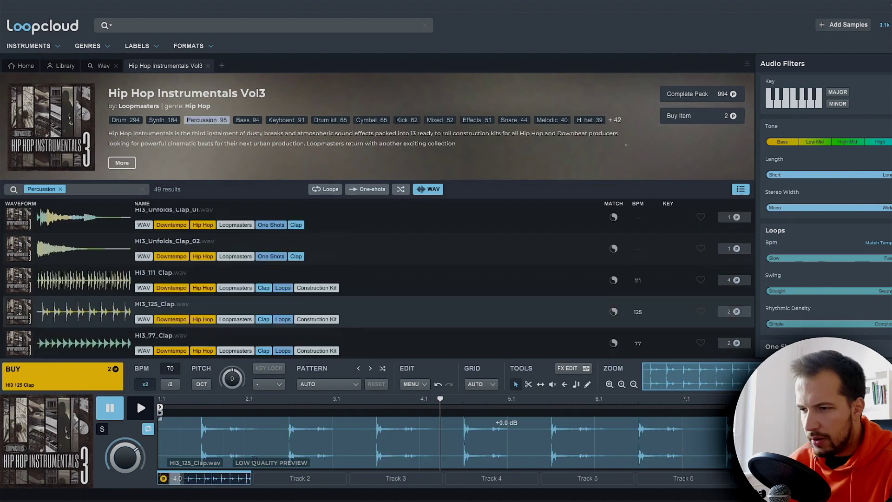
left_click(291, 477)
Step: Audition clap, shaker and woodblock loops on the second Loopcloud track and choose HI3_90_Echoing_Woodblock
left_click(86, 344)
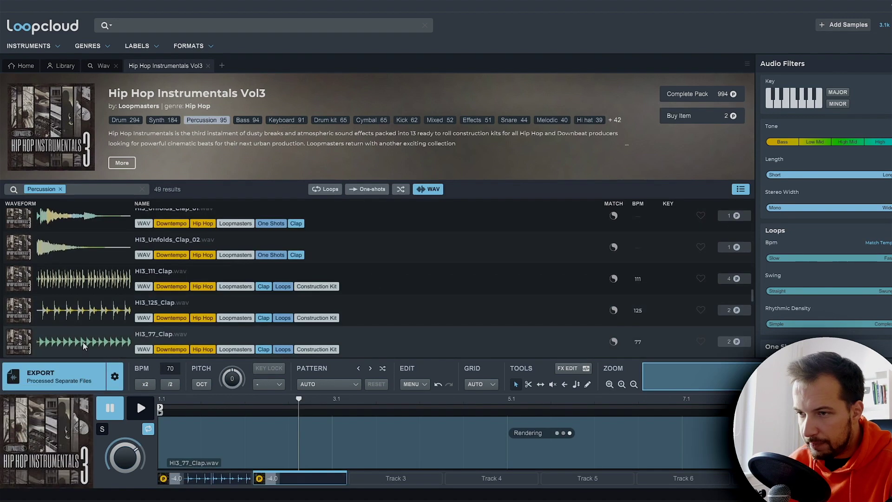
left_click(141, 409)
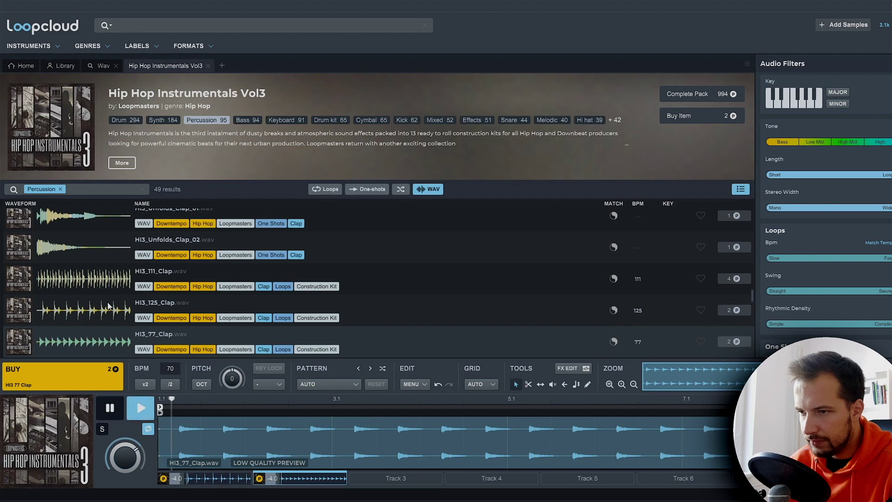
scroll(99, 266, "down", 5)
left_click(89, 245)
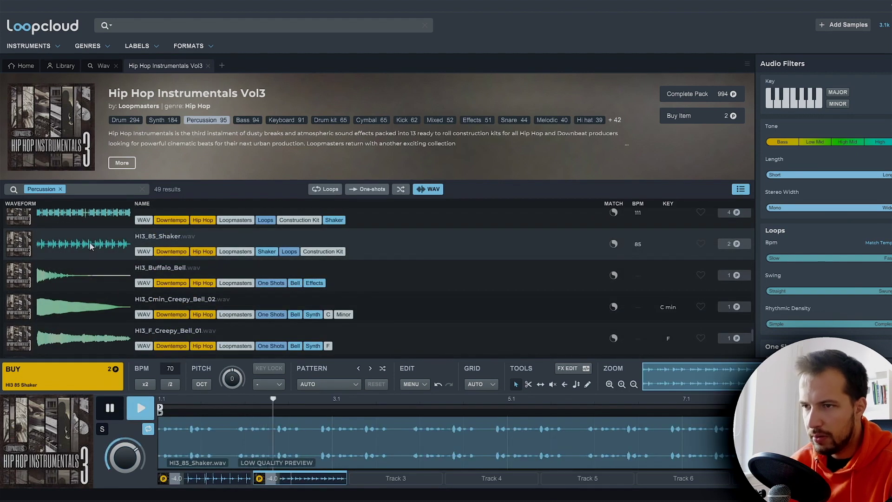
scroll(90, 244, "up", 4)
scroll(106, 263, "down", 4)
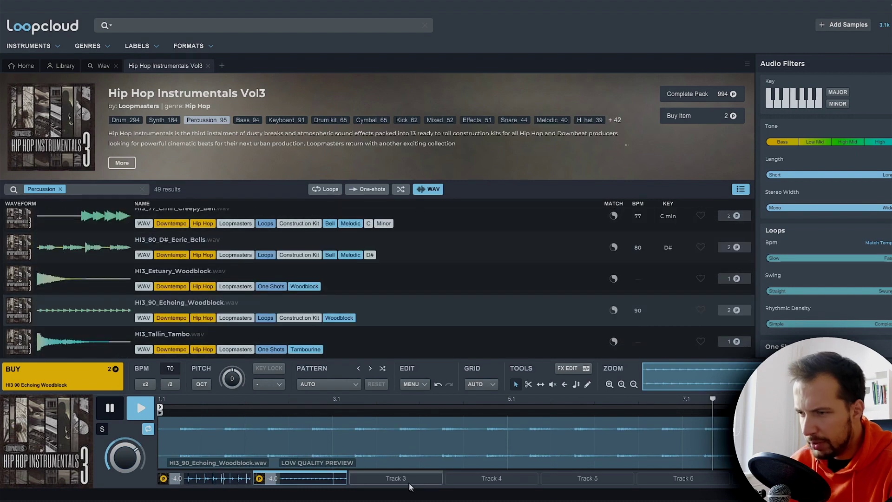
Step: Make Track 3 active in Loopcloud and filter the pack to Cymbal loops instead of Percussion
left_click(408, 482)
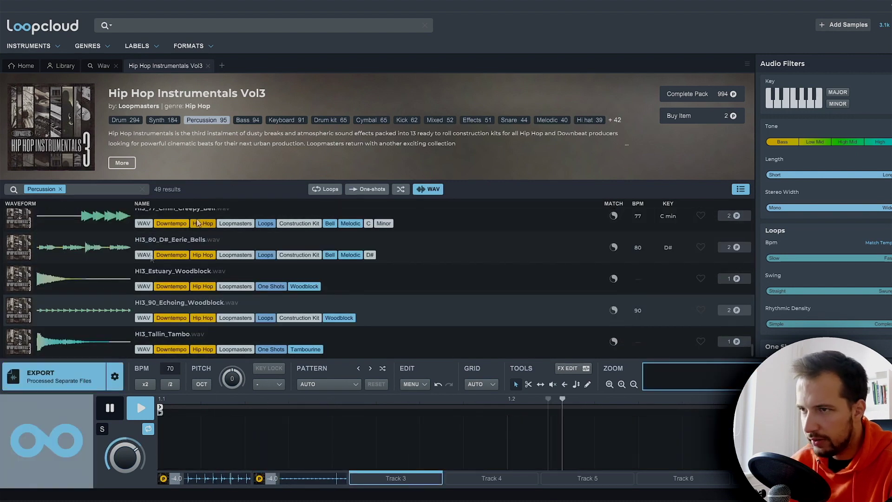
left_click(210, 121)
left_click(368, 121)
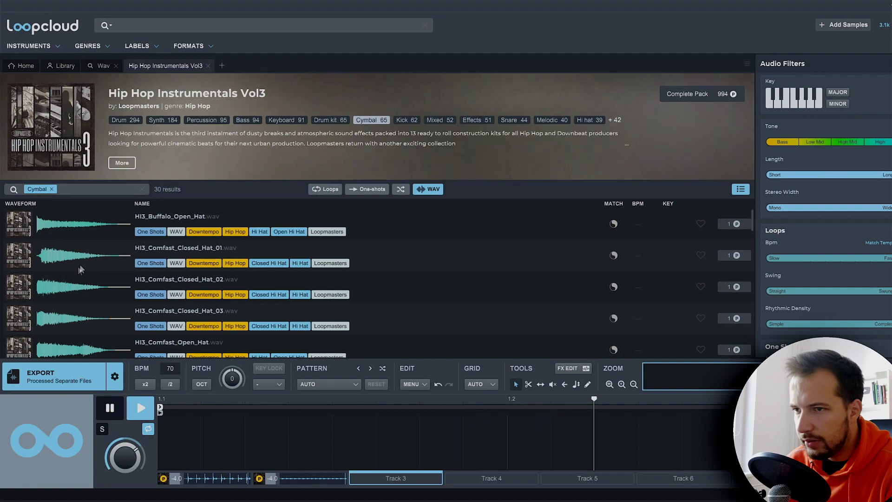
left_click(325, 189)
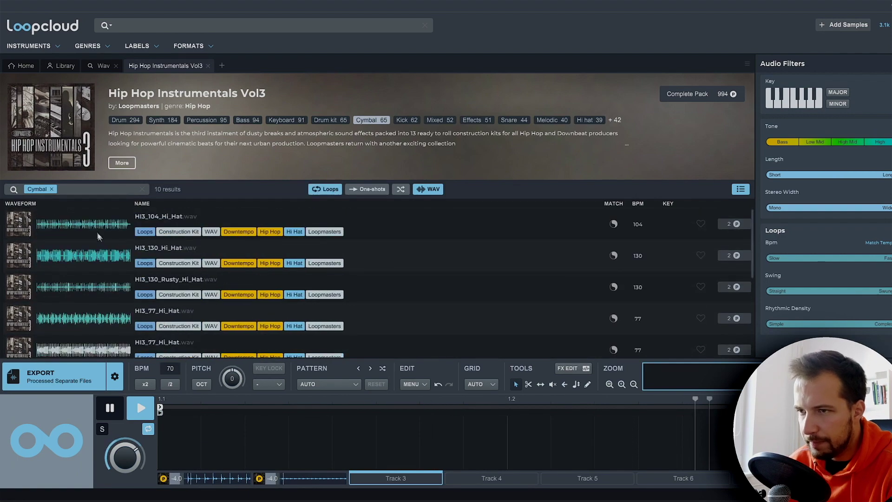
Step: Audition hi-hat and ride loops on Track 3, choose HI3_131_Rowdy_Ride and stop playback
left_click(749, 254)
left_click_drag(751, 250, 749, 292)
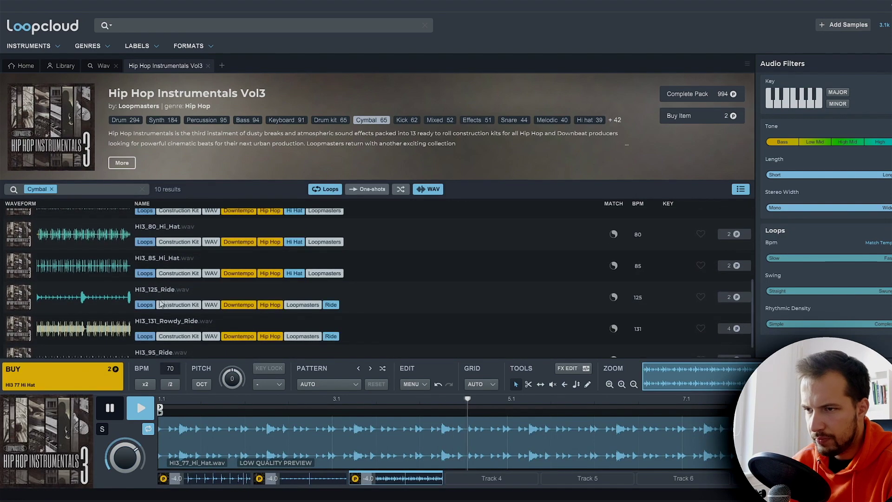
left_click(88, 332)
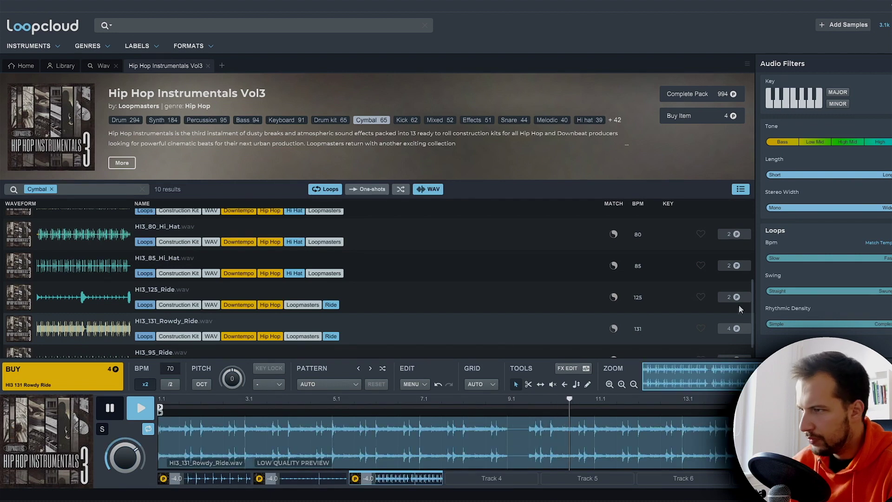
left_click_drag(752, 294, 752, 303)
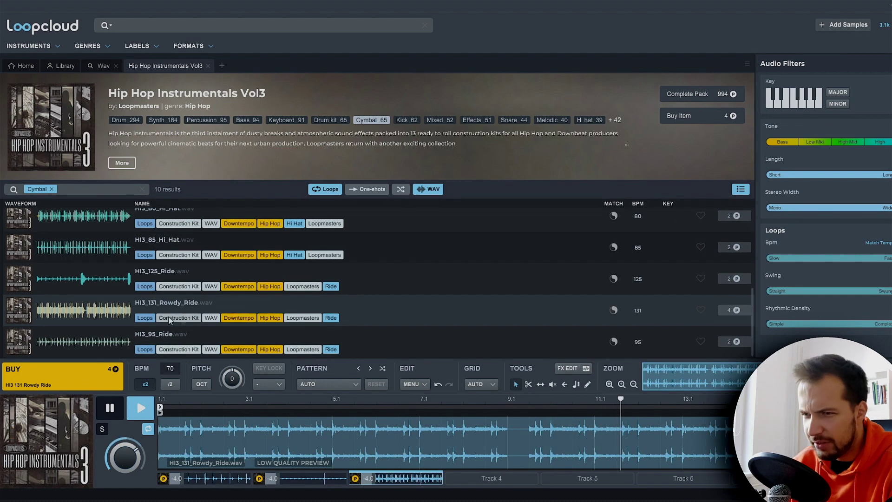
key("space")
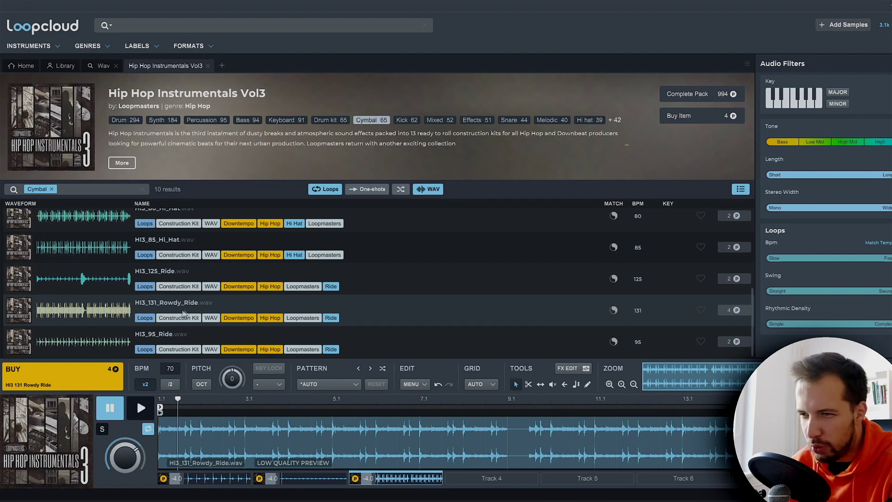
Step: Buy the three chosen loops and place them on Tracks 2 to 4 of the FL Studio playlist, starting at bar 1
left_click(737, 311)
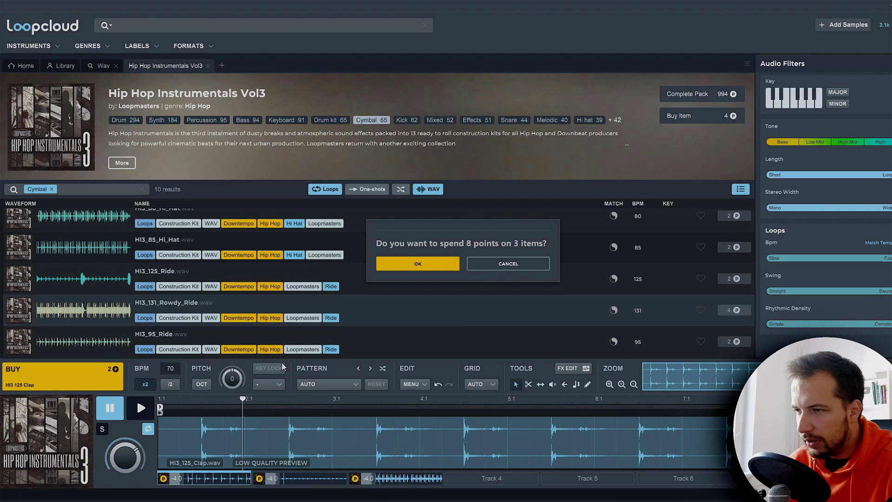
left_click(418, 263)
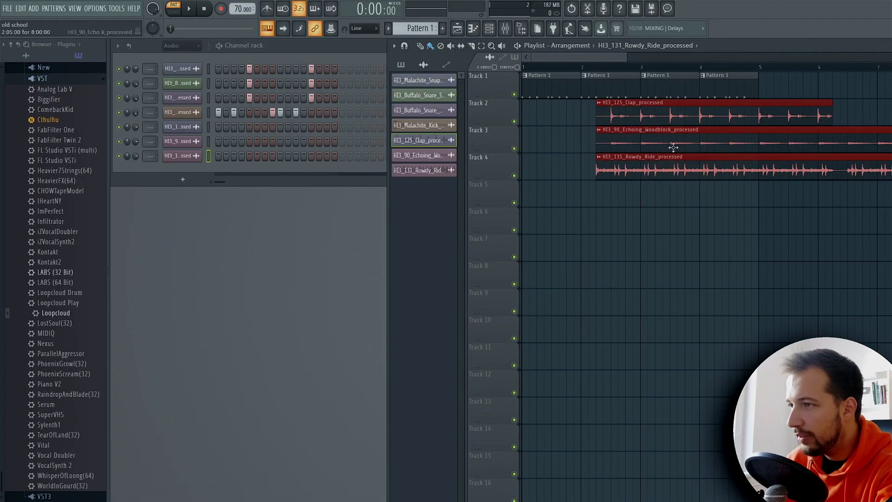
left_click_drag(673, 147, 600, 147)
Step: Duplicate the four Pattern 1 clips and the HI3_125_Clap clip to fill eight bars, and play the arrangement in song mode
scroll(762, 72, "down", 3)
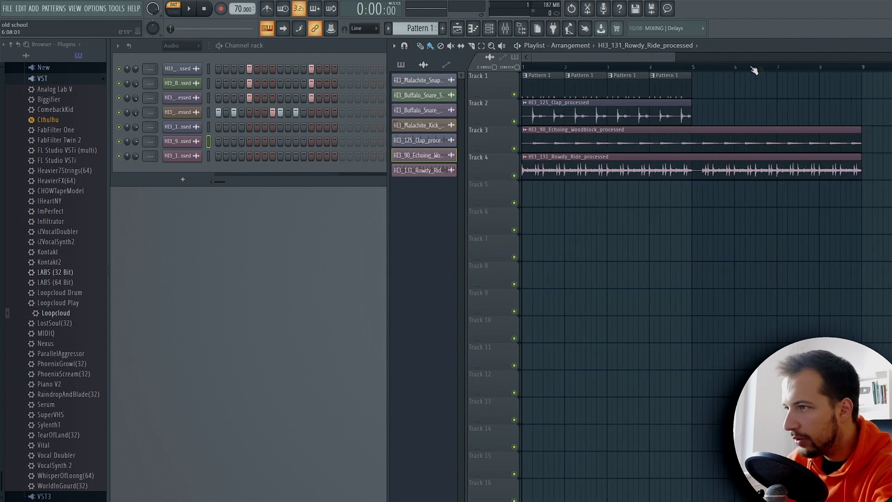
left_click_drag(726, 74, 523, 123)
key("ctrl+b")
key("l")
key("ctrl+d")
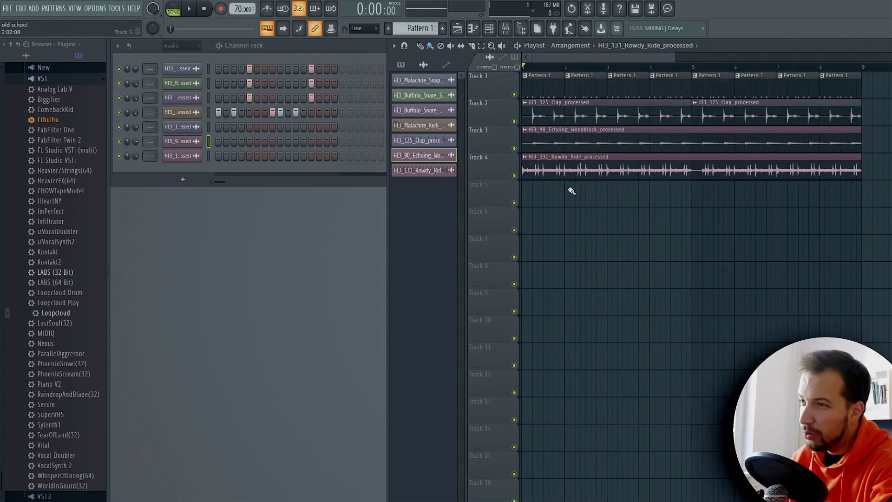
key("space")
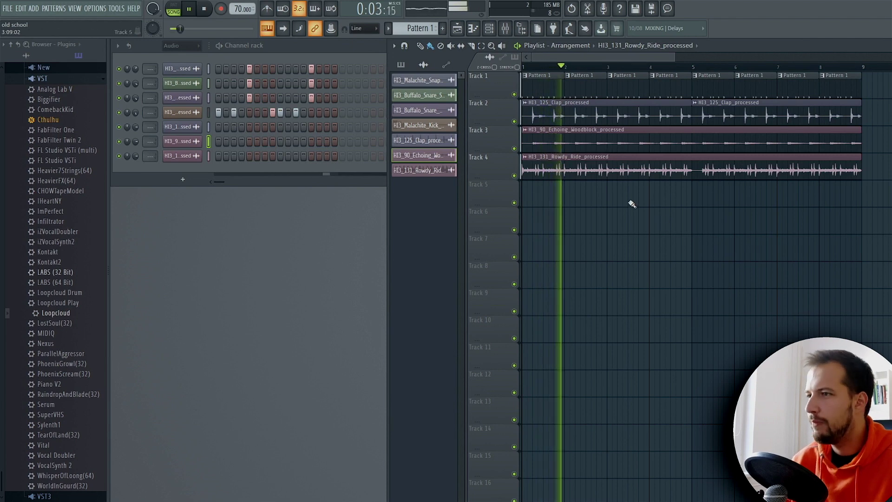
key("space")
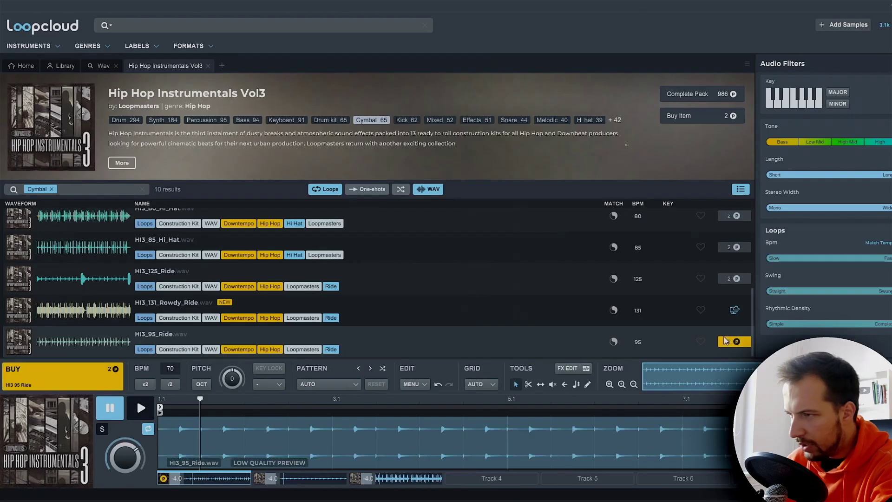
Step: Buy the HI3_95_Ride loop in Loopcloud, place it on playlist Track 5 from bar 1 and mute Track 4
left_click(735, 342)
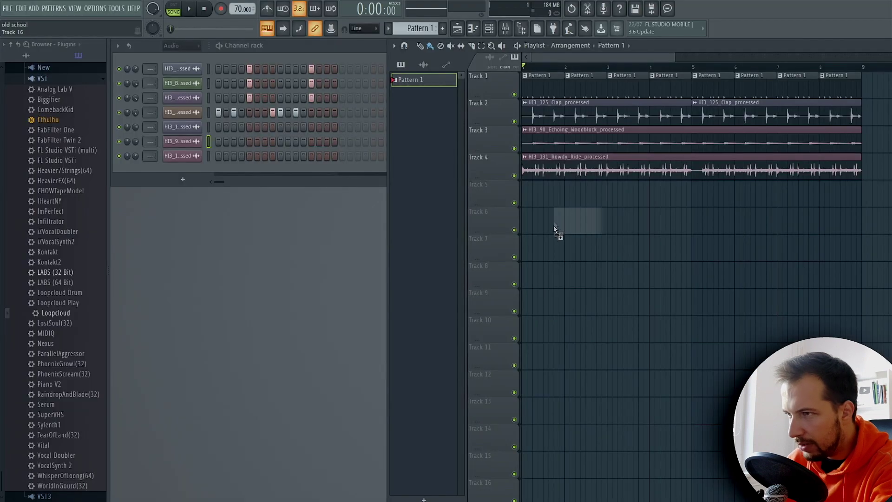
left_click_drag(554, 225, 534, 196)
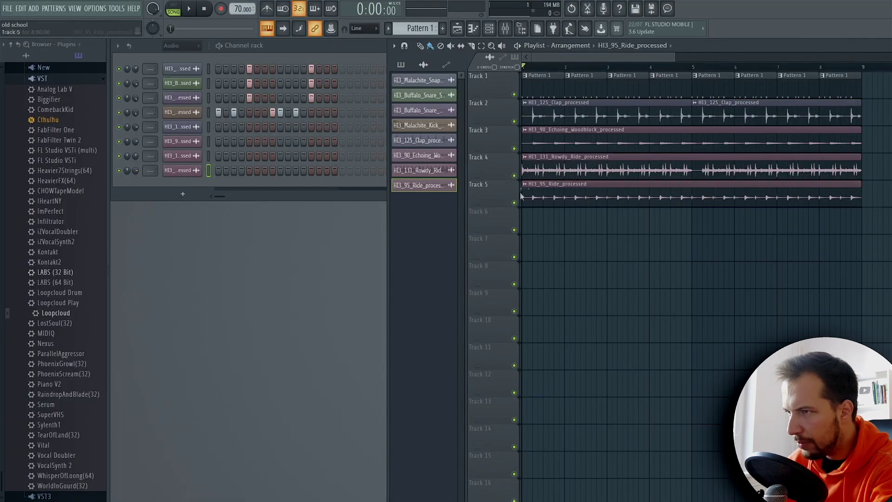
left_click(514, 176)
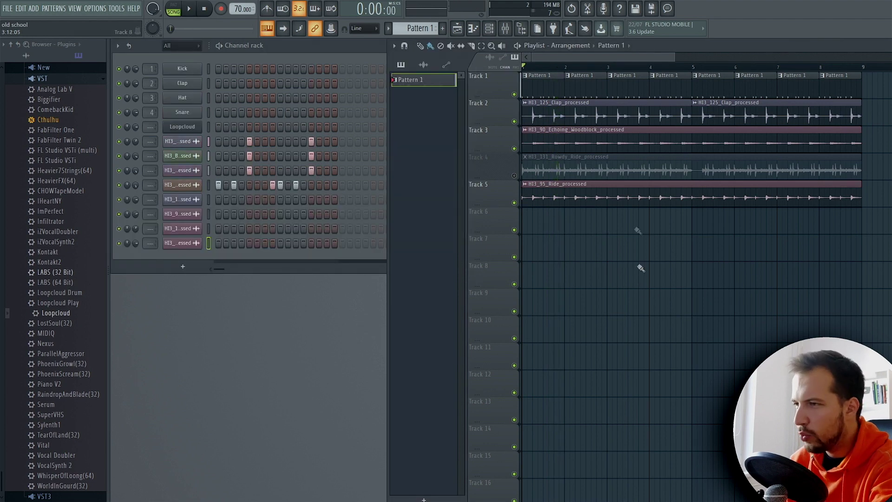
Step: Repeat the arrangement from bar 9 with the HI3_131_Rowdy_Ride clip only in the repeat, and solo Track 1 for listening
left_click_drag(571, 164, 880, 161)
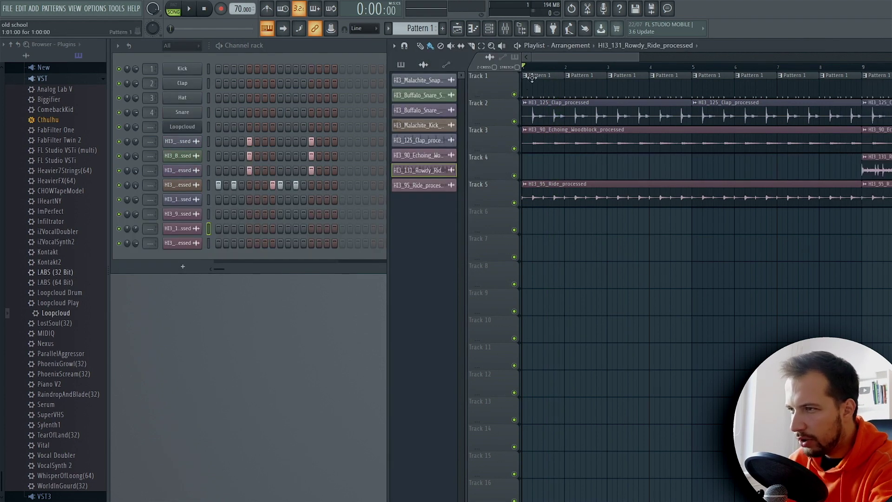
left_click(528, 76)
right_click(514, 94)
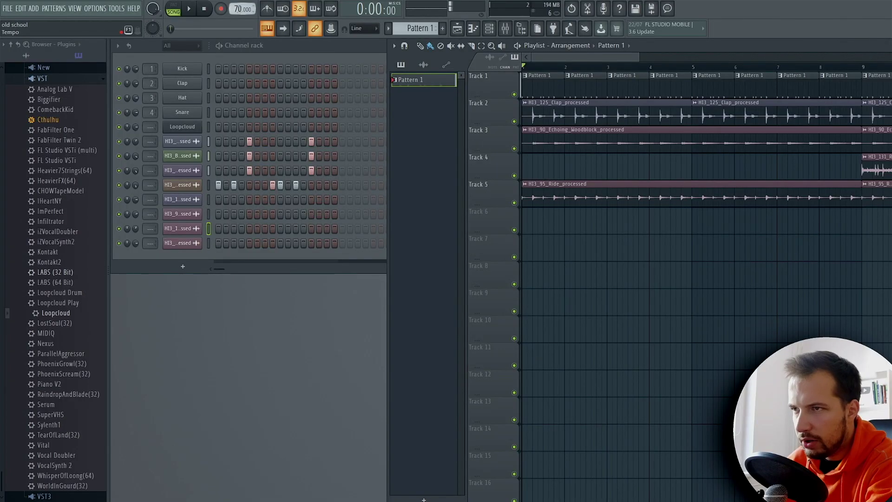
Step: Raise the project tempo to 78 BPM, restretch all channels and play the arrangement
left_click_drag(239, 8, 239, 3)
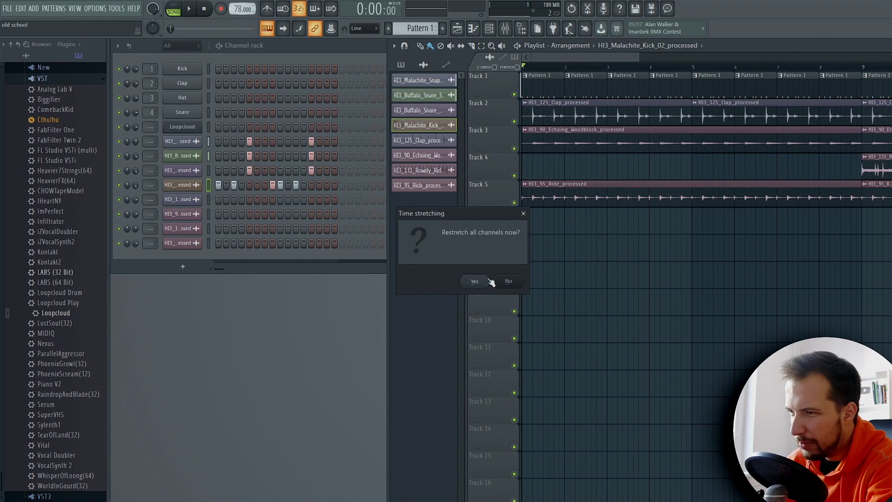
left_click(487, 280)
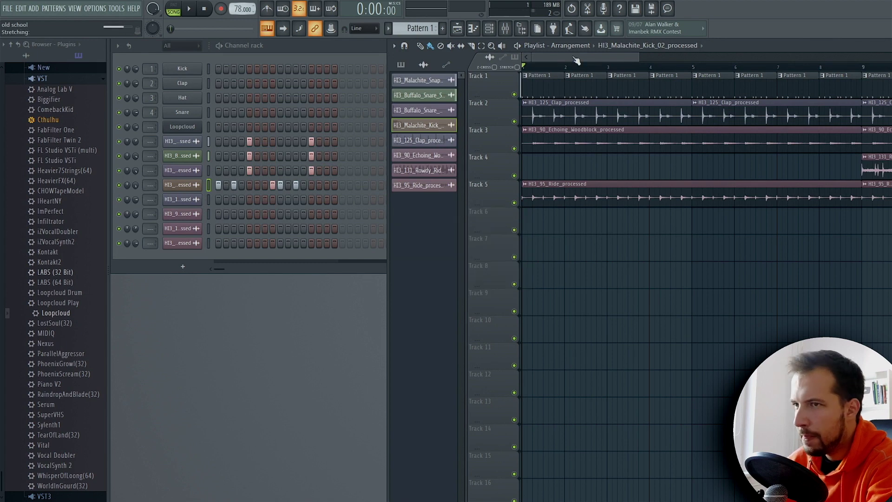
key("space")
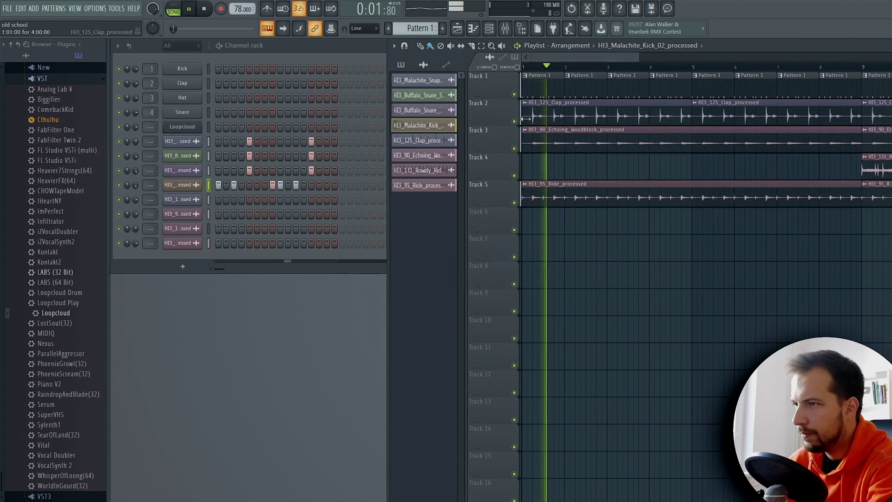
Step: Delete the HI3_90_Echoing_Woodblock clip from the first eight bars on Track 3 and replay the arrangement
key("space")
right_click(555, 141)
key("space")
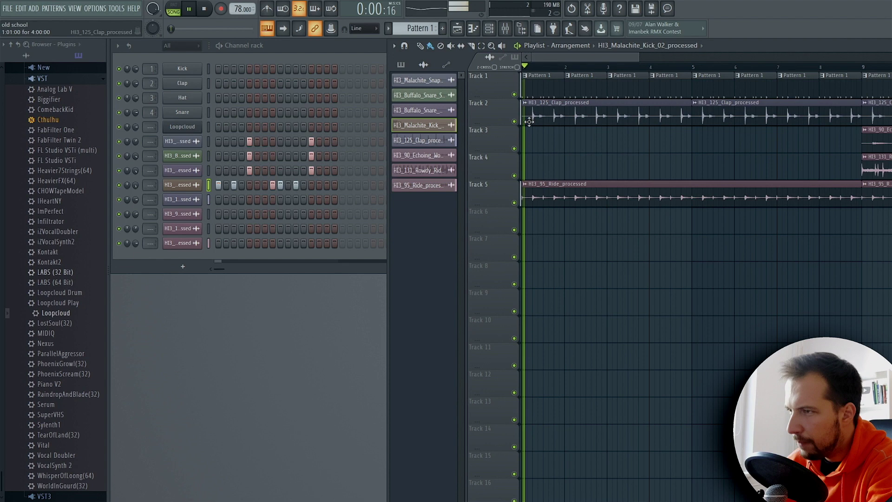
Step: Listen with Track 2 muted, unmute it and delete both HI3_125_Clap clips from the first eight bars
left_click(514, 121)
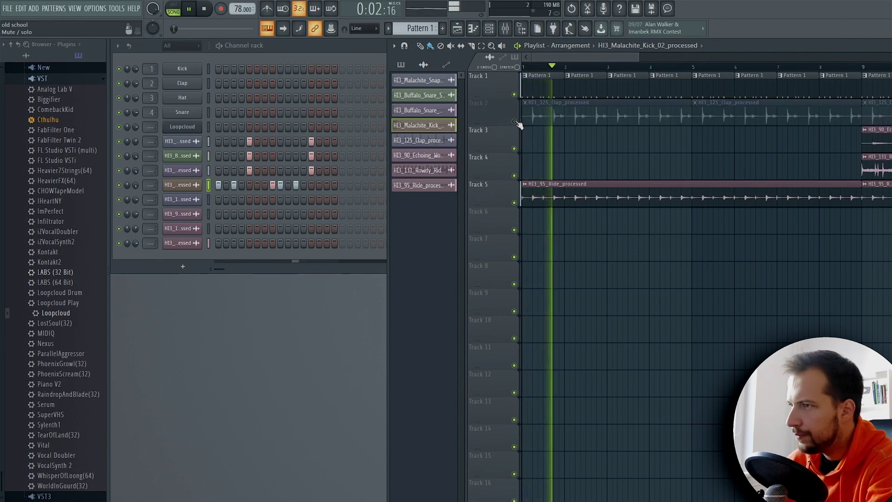
left_click(515, 121)
key("space")
right_click(549, 113)
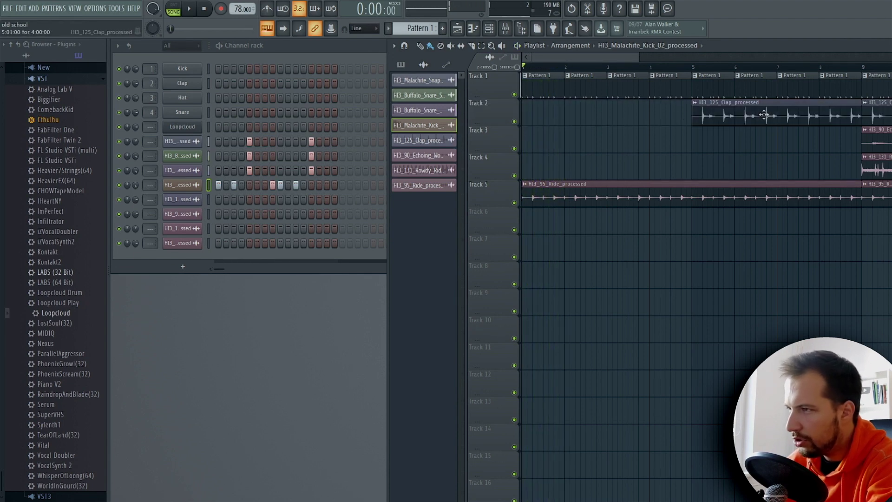
right_click(764, 116)
key("space")
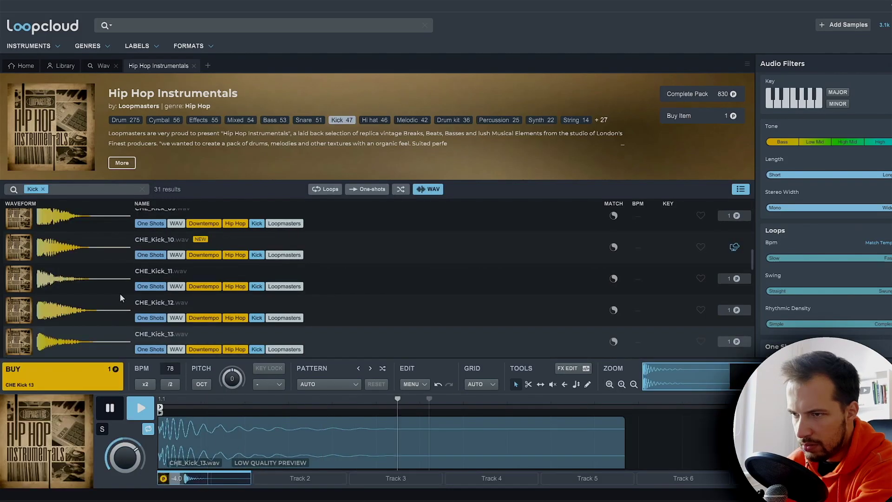
key("alt+Tab")
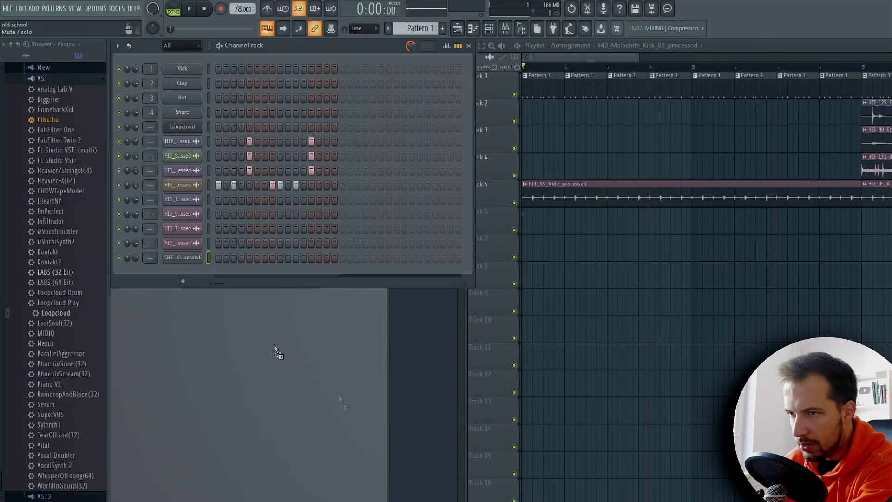
left_click_drag(276, 352, 193, 274)
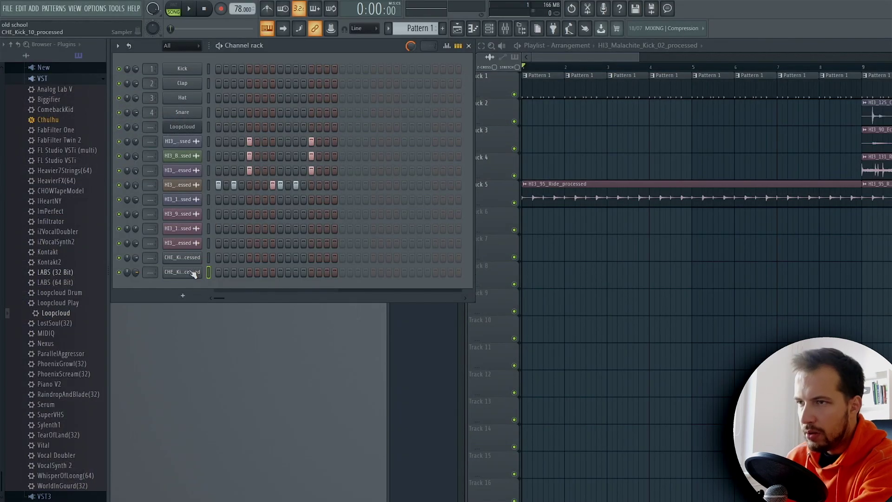
left_click(234, 272)
left_click(234, 185)
left_click(218, 185)
key("space")
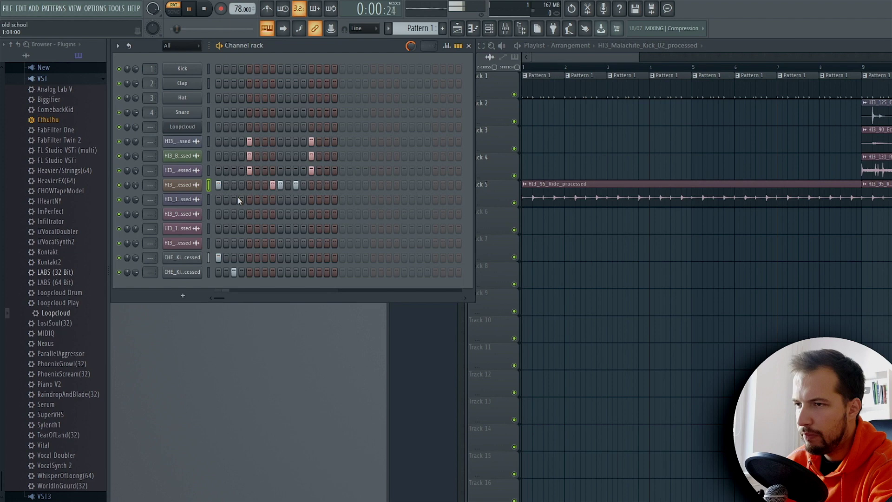
Step: Try a step 3 hit on the first CHE kick channel and on the Malachite kick channel during playback
left_click(234, 258)
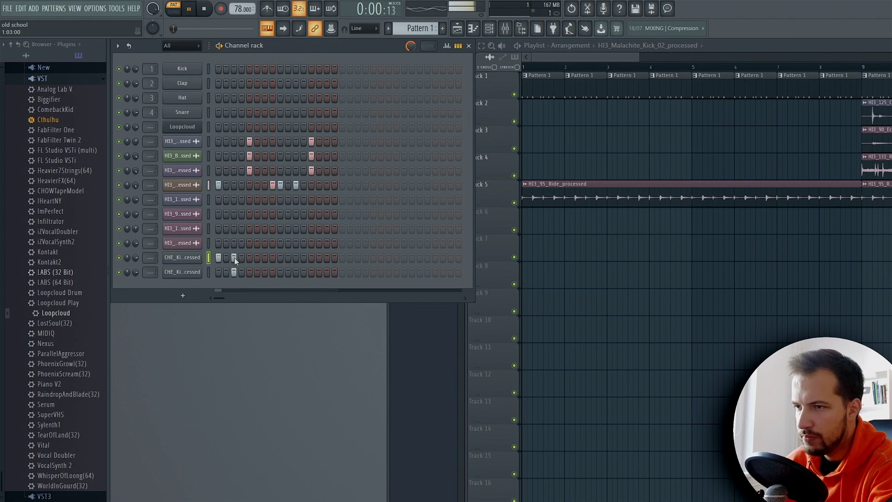
left_click(233, 257)
left_click(235, 185)
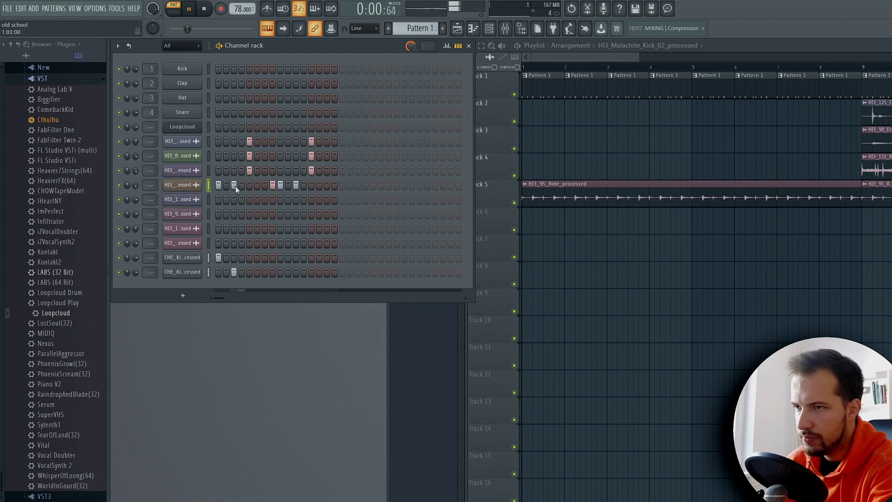
left_click(234, 185)
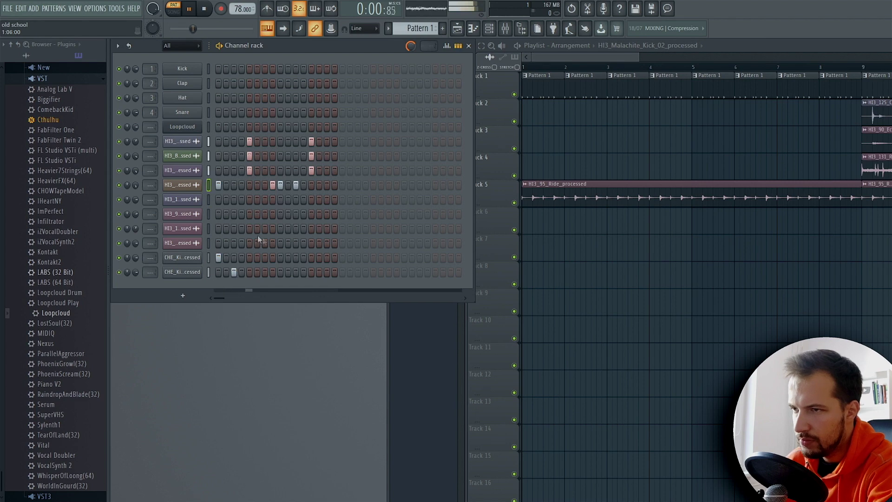
Step: Move the Malachite kick's step 11 hit to CHE_Kick_10, add the other CHE kick on step 8 and play the pattern
left_click(296, 185)
left_click(273, 258)
left_click(296, 272)
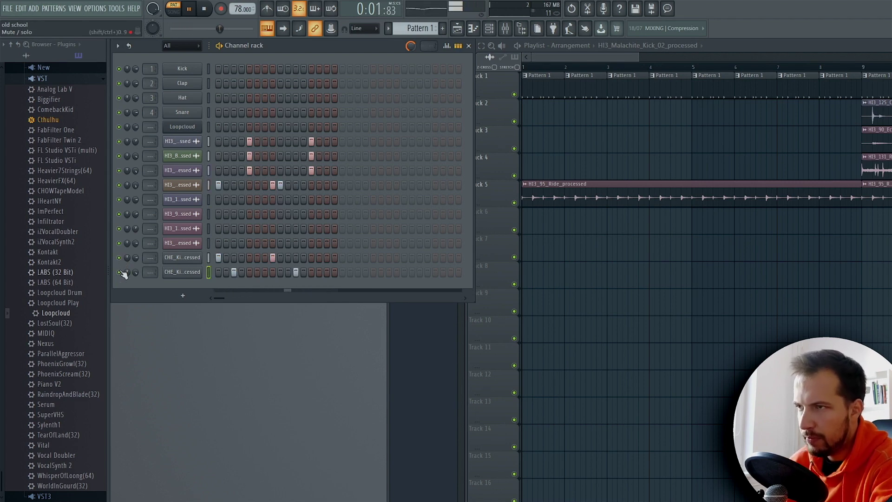
key("space")
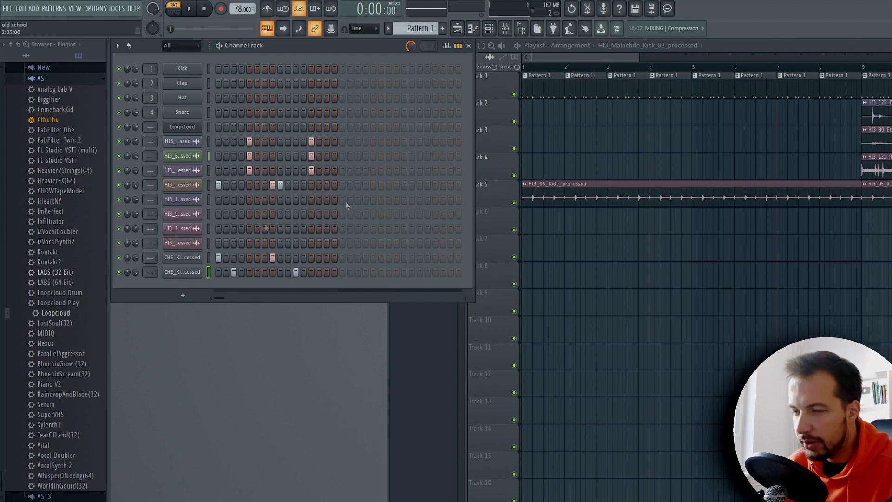
left_click(191, 9)
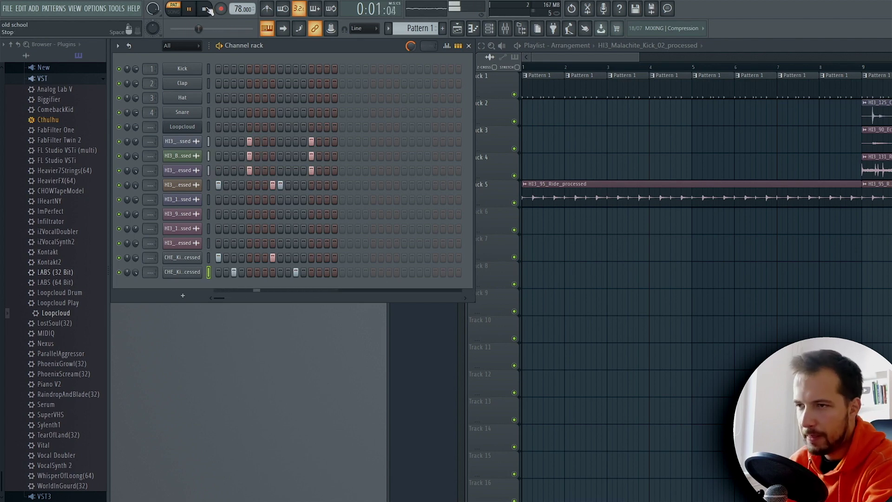
left_click(204, 9)
Step: Switch to Loopcloud, filter the Hip Hop Instrumentals pack by Snare and buy CHE_Snare_08
key("alt+Tab")
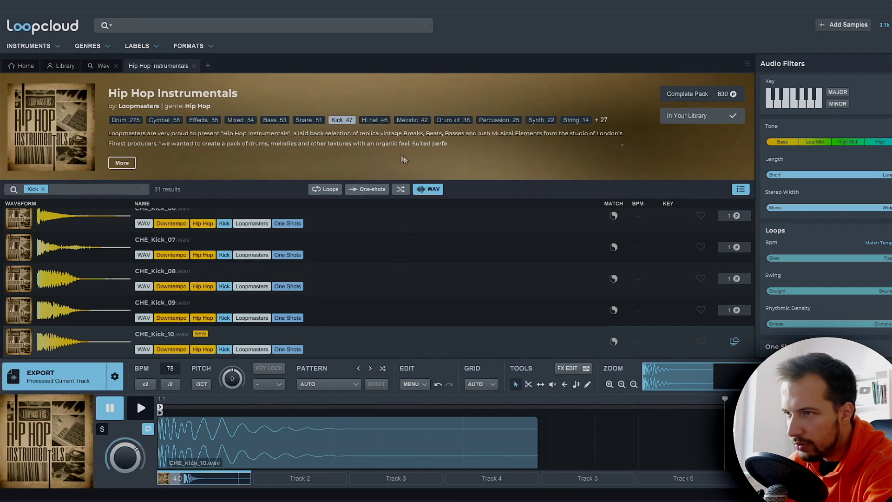
left_click(308, 120)
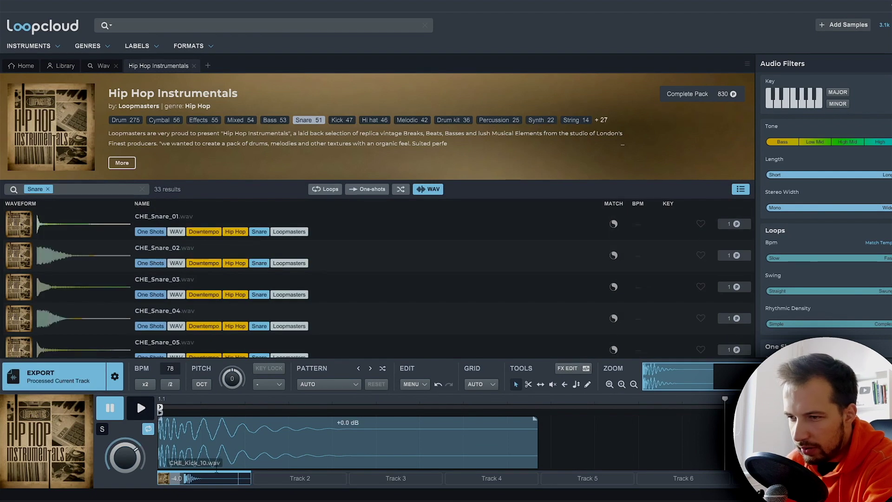
right_click(213, 480)
scroll(673, 258, "down", 5)
left_click(673, 259)
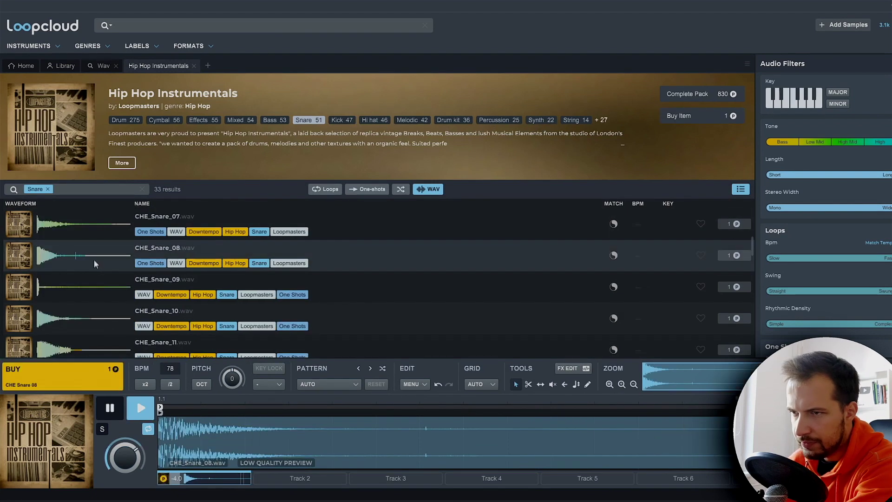
left_click(723, 257)
Step: Audition the snares above CHE_Snare_08 one by one up to CHE_Snare_01 and buy it
key("Up")
key("Up")
key("Up")
key("Up")
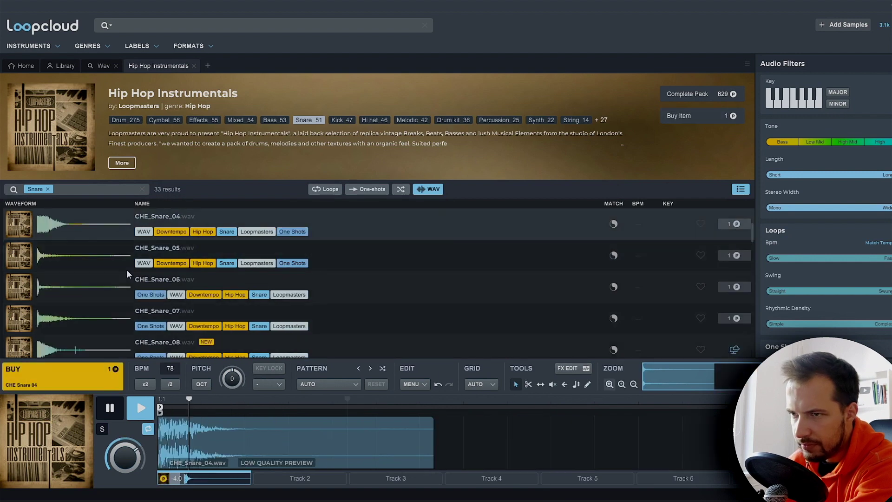
key("Up")
key("Up")
key("Up")
left_click(729, 225)
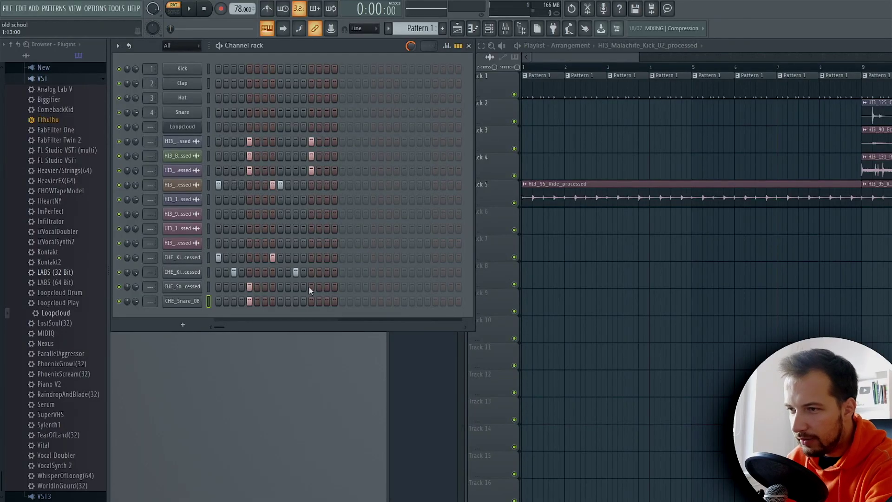
Step: Place the CHE_Snare_01 and CHE_Snare_08 channels on step 13 and compare the pattern with and without them
left_click(311, 286)
left_click(312, 301)
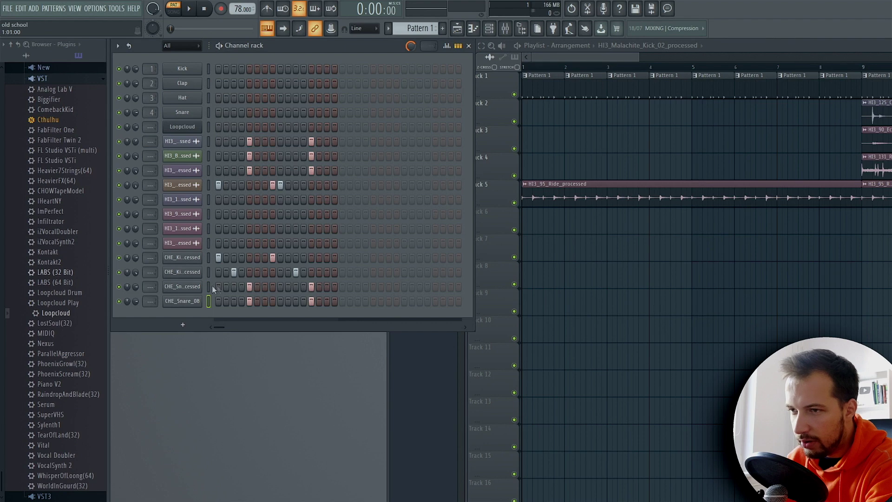
left_click(190, 8)
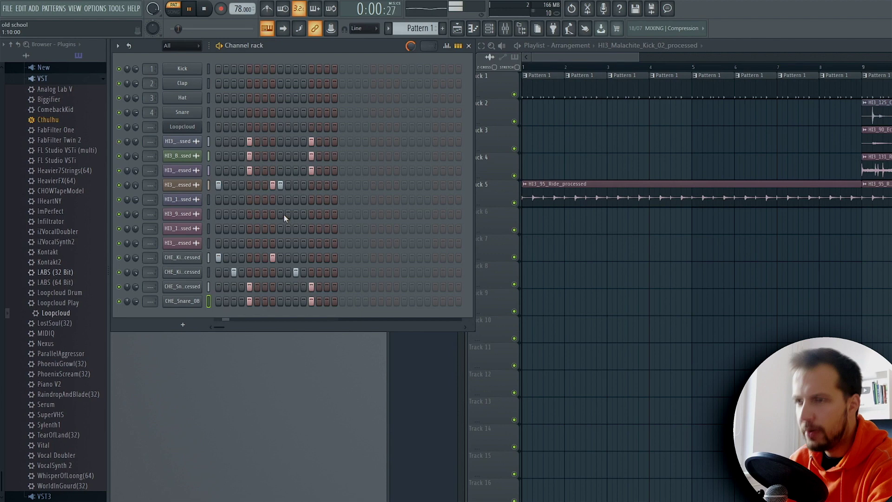
key("space")
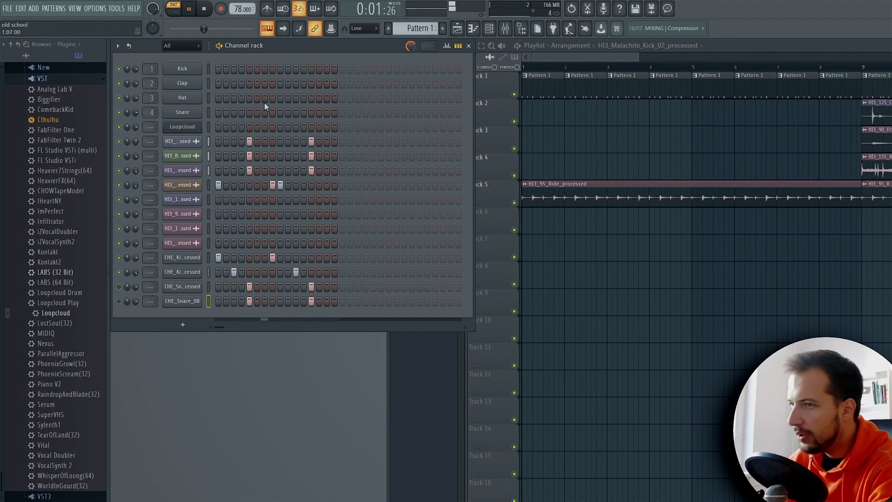
key("space")
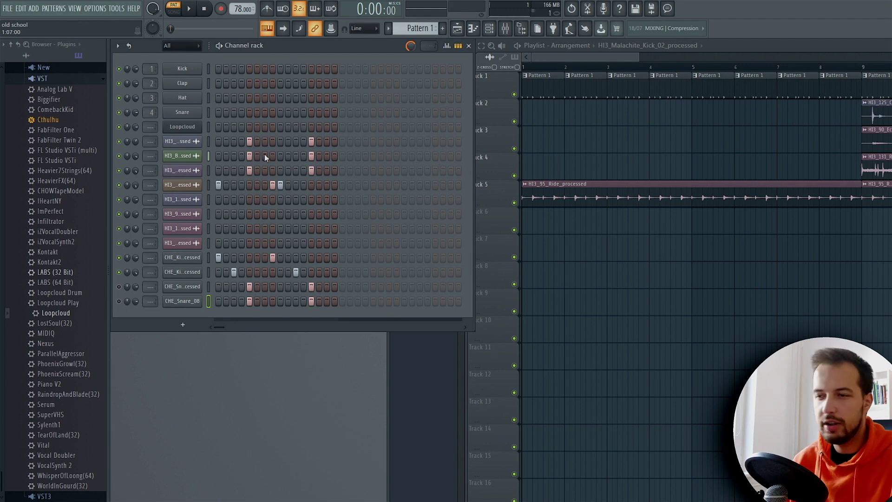
key("space")
key("space")
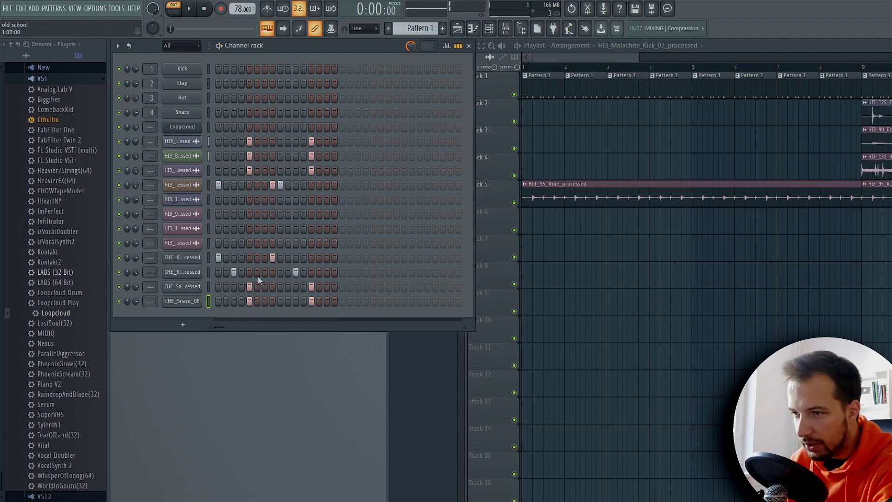
Step: Inspect the sampler settings and waveforms of CHE_Snare_01 and CHE_Snare_08, close them and play the pattern
left_click(193, 289)
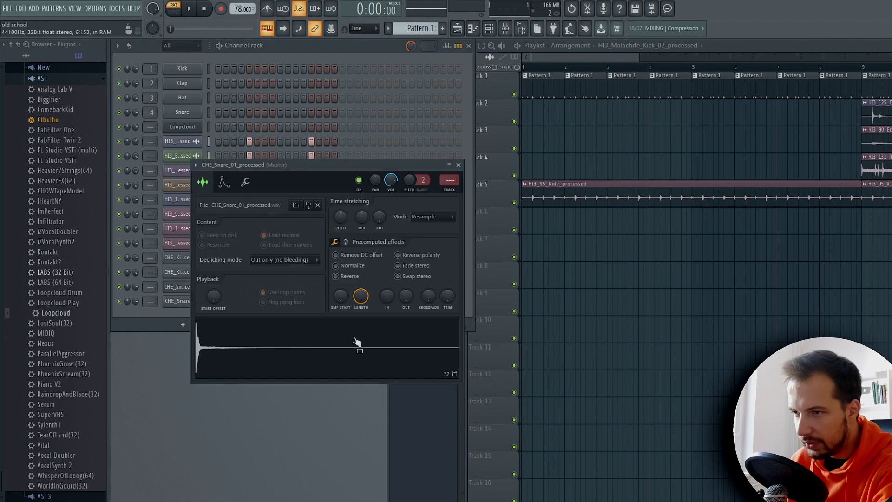
left_click(183, 302)
left_click(471, 177)
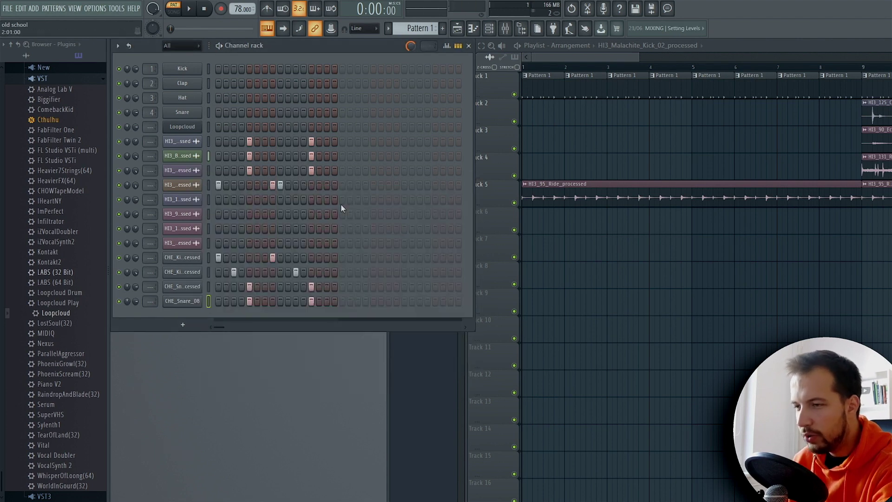
key("space")
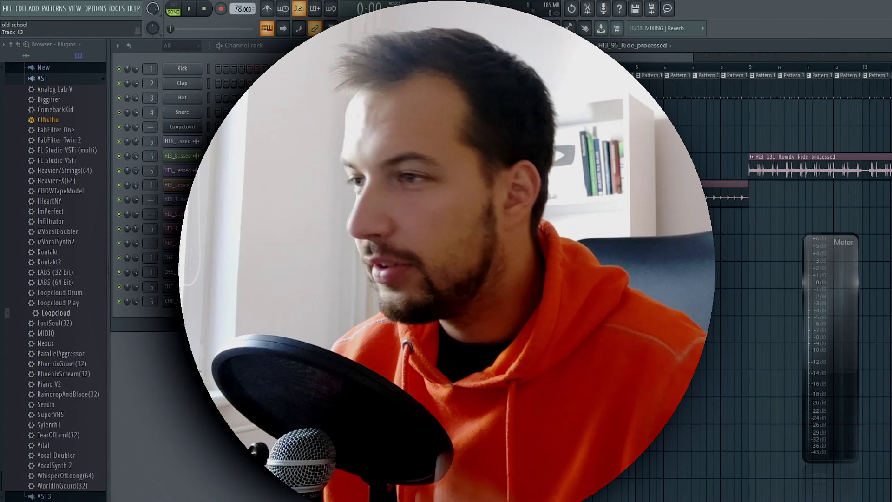
Step: Play the arrangement in song mode and make the Pattern 1 clip at bar 2 unique as Pattern 2
scroll(556, 68, "up", 2)
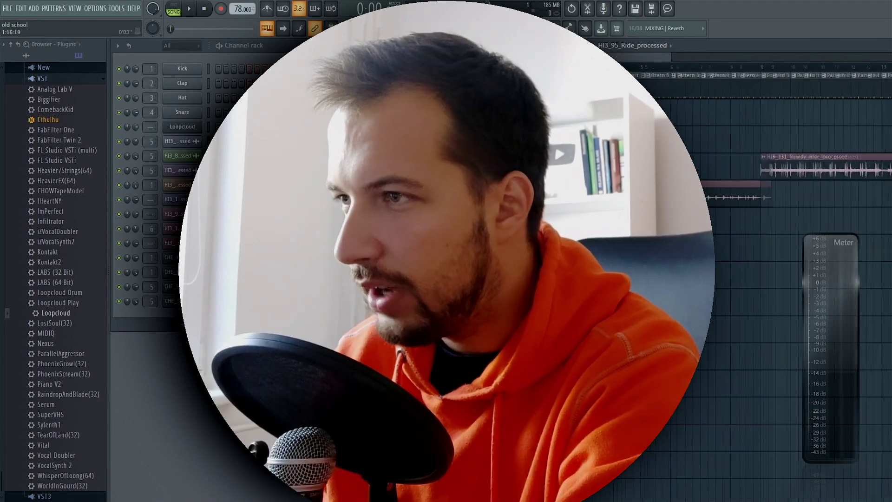
key("space")
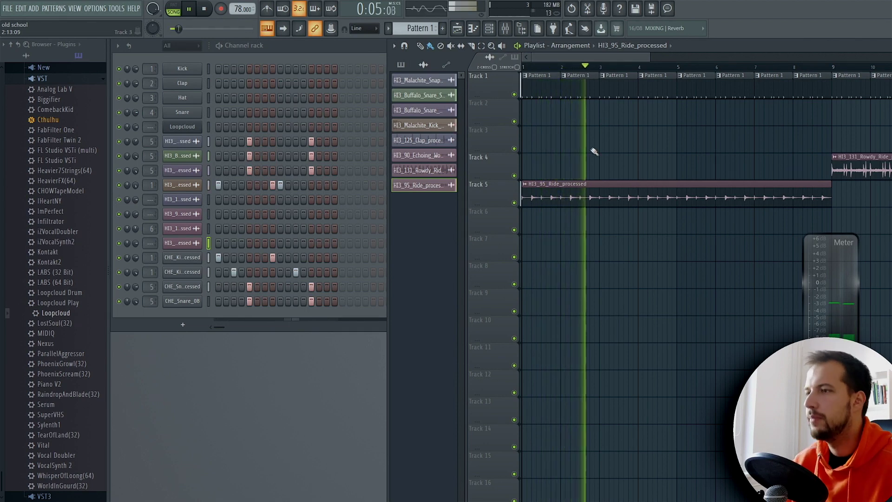
key("space")
left_click(564, 76)
left_click(587, 139)
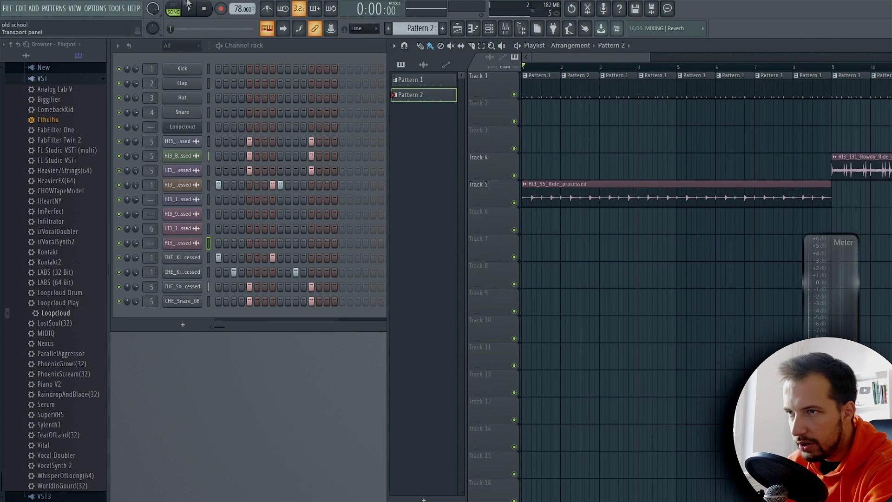
Step: In Pattern 2, add the Malachite kick on step 11 and move the second CHE kick's step 11 hit to the first CHE kick
left_click(187, 10)
left_click(288, 186)
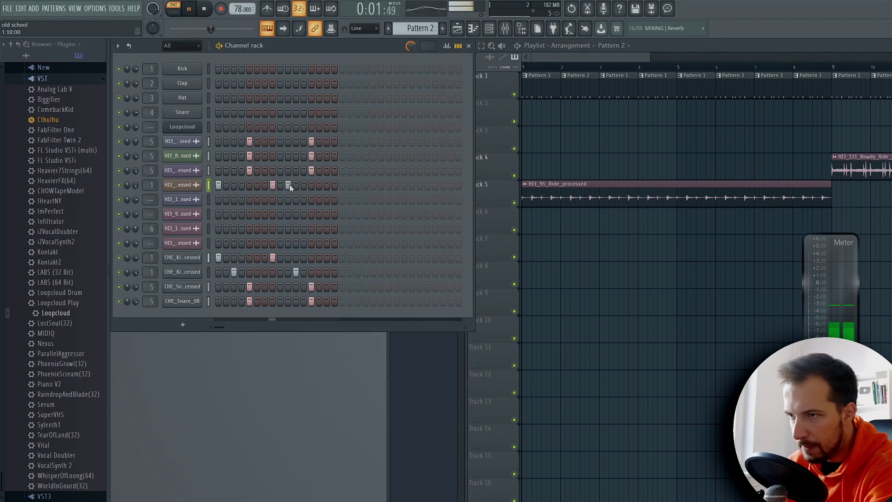
left_click(280, 185)
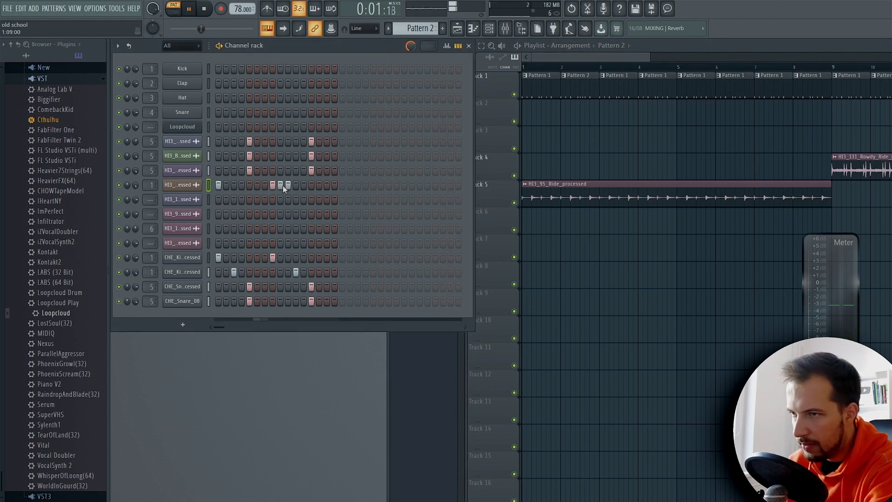
left_click(296, 185)
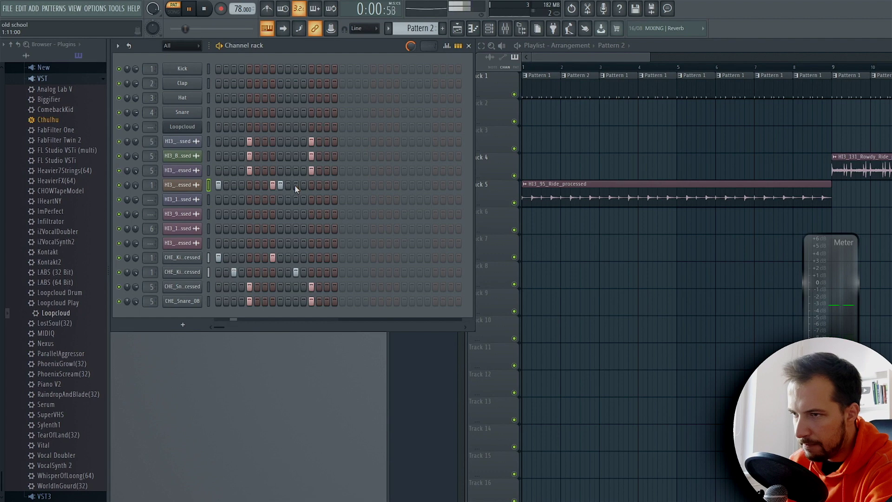
left_click(296, 272)
left_click(296, 258)
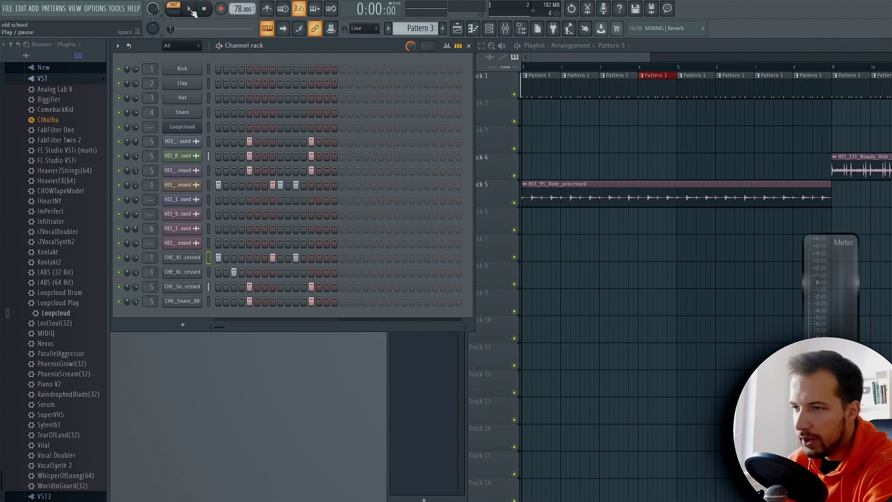
Step: Play Pattern 3 and add a hit on step 10 for both CHE_Snare_01 and CHE_Snare_08
left_click(191, 9)
left_click_drag(288, 287, 288, 302)
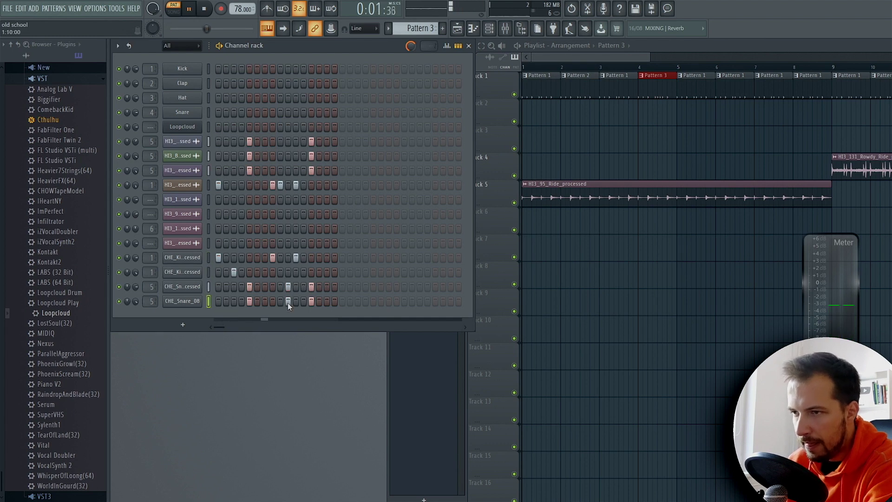
key("space")
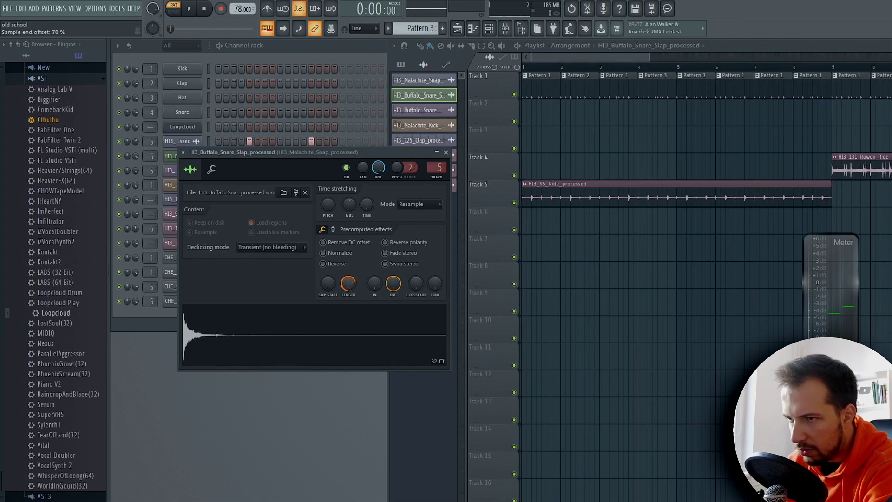
Step: Shorten the HI3_Buffalo_Snare_Slap sample, set its pitch shift to -200 cents with Auto stretching and close its sampler
left_click(340, 335)
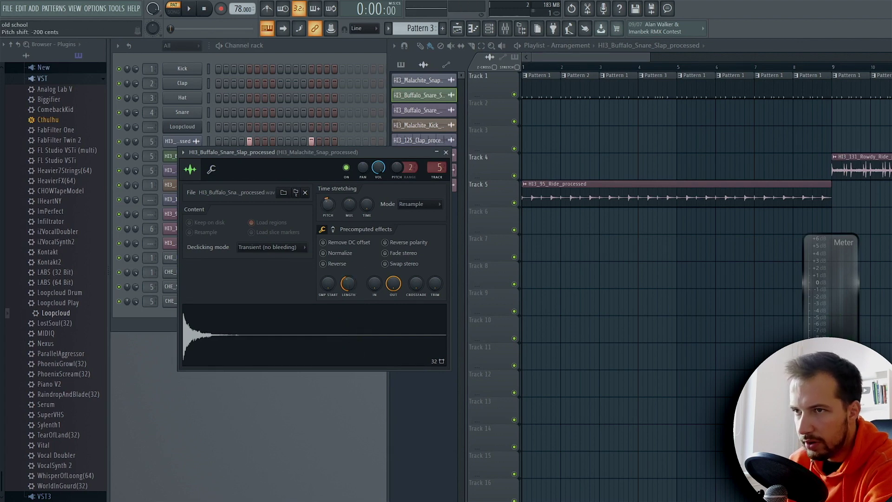
left_click(295, 329)
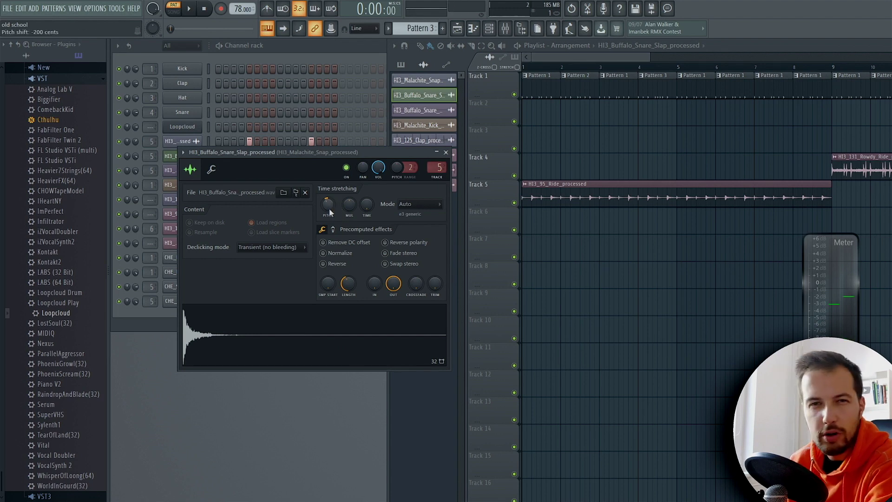
left_click(445, 153)
Step: Play Pattern 3 and lower the HI3_Malachite_Snap channel's volume in its sampler to about 50%
key("space")
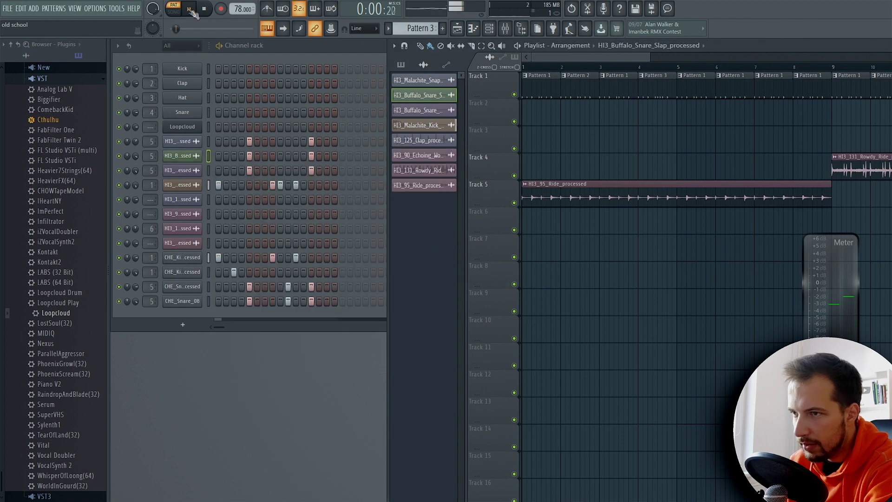
left_click(191, 143)
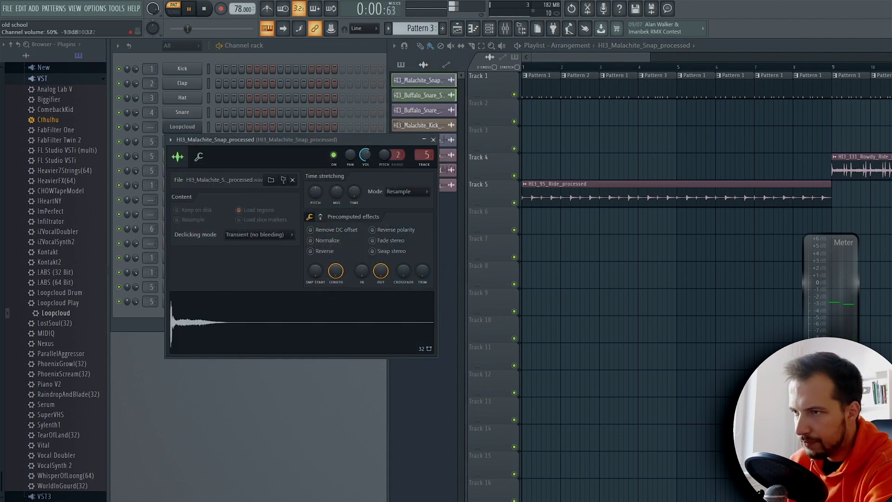
left_click(434, 140)
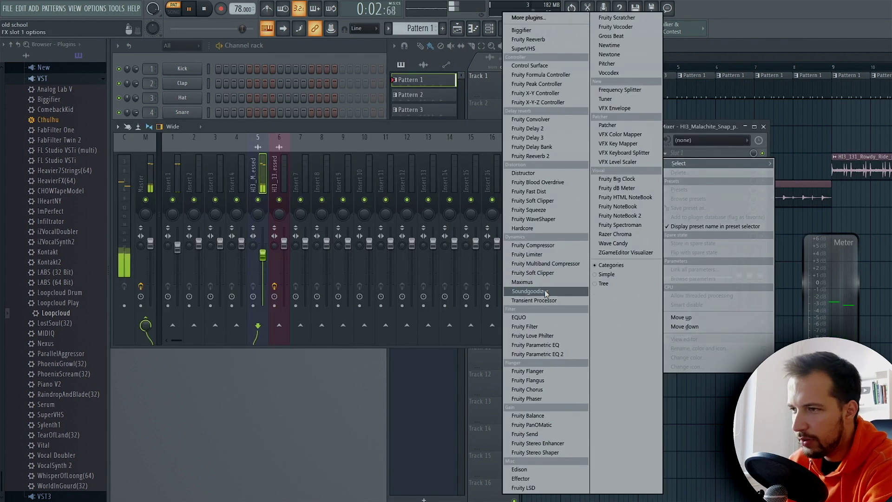
Step: Load Soundgoodizer on mixer insert 5, reduce its amount and select mode C
left_click(536, 293)
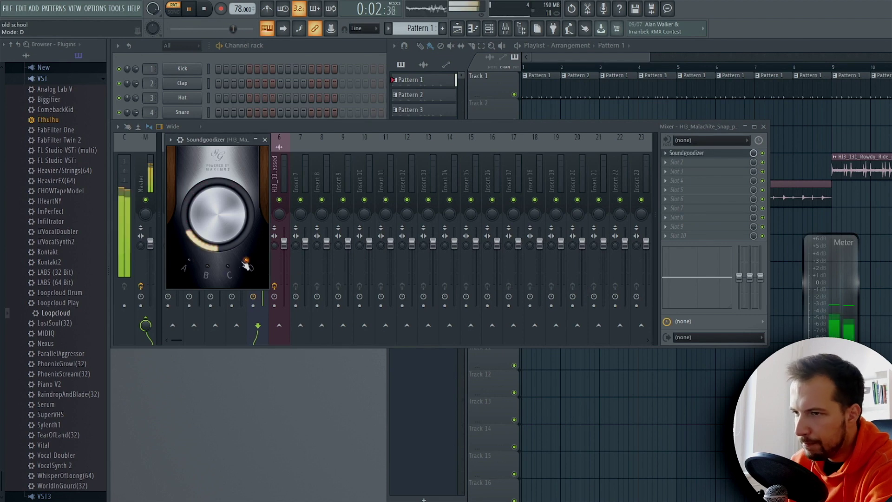
left_click(208, 275)
left_click(229, 274)
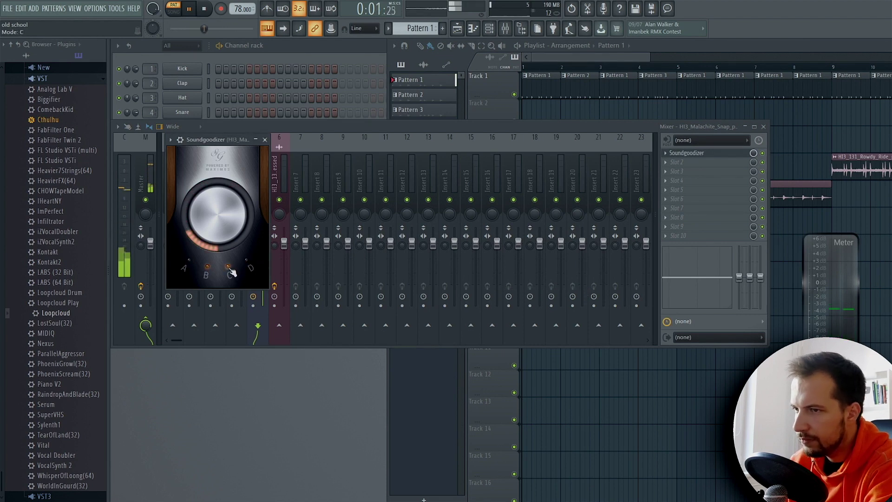
left_click(266, 140)
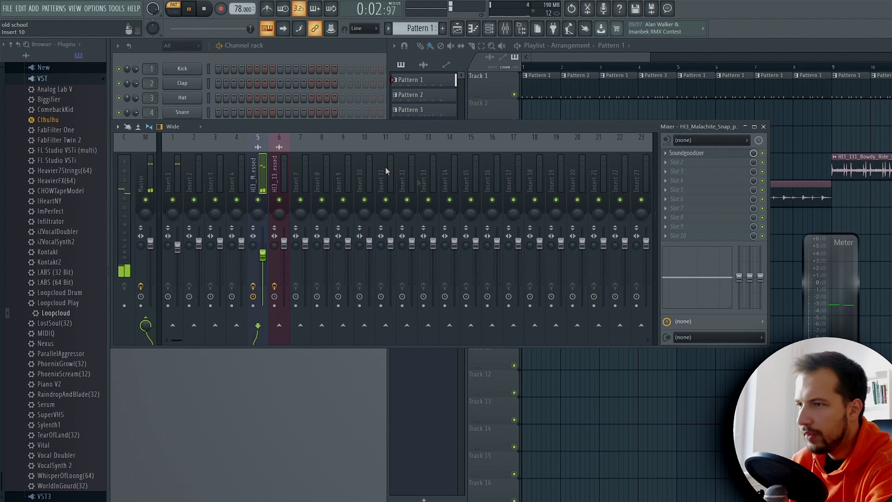
Step: Stop playback, reopen Soundgoodizer on insert 5 to review its settings, and listen to Pattern 1 with it
key("space")
left_click(686, 155)
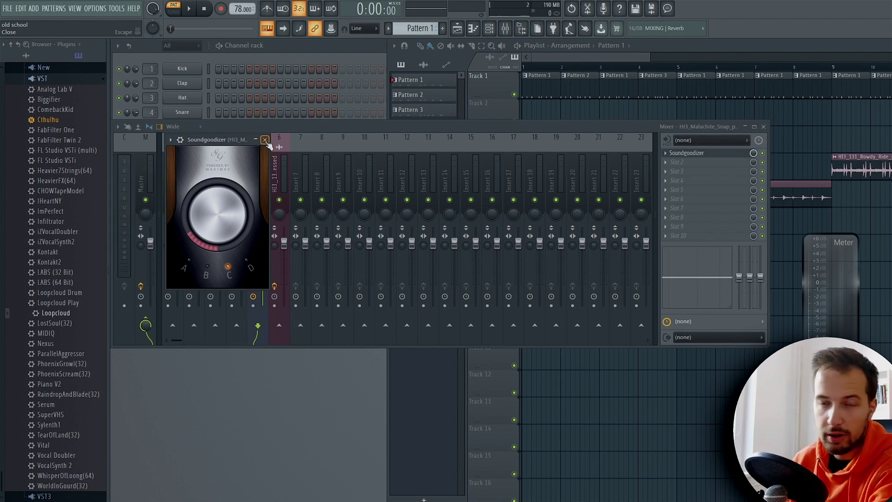
key("space")
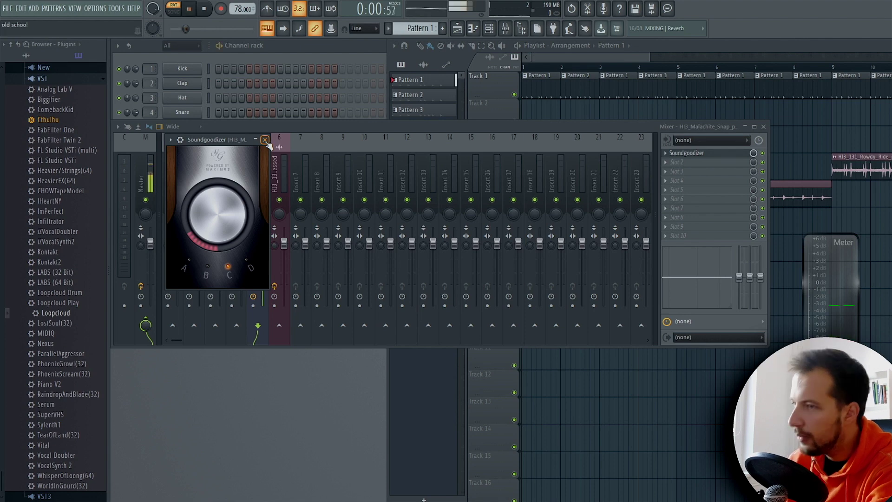
left_click(265, 140)
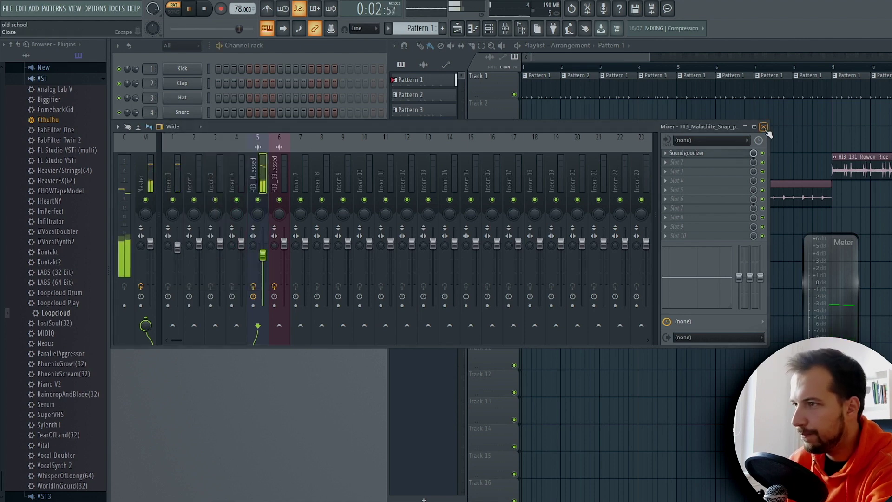
Step: Close the mixer and play the arrangement in song mode from the start
left_click(764, 126)
key("space")
key("l")
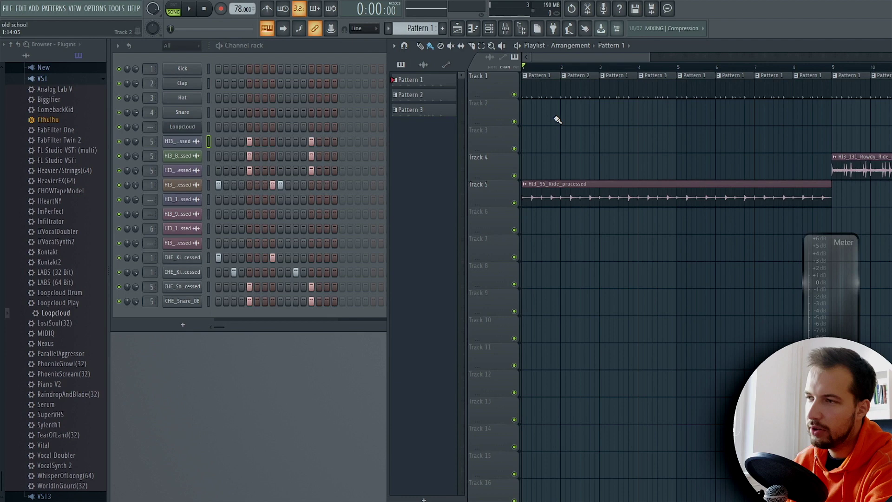
key("space")
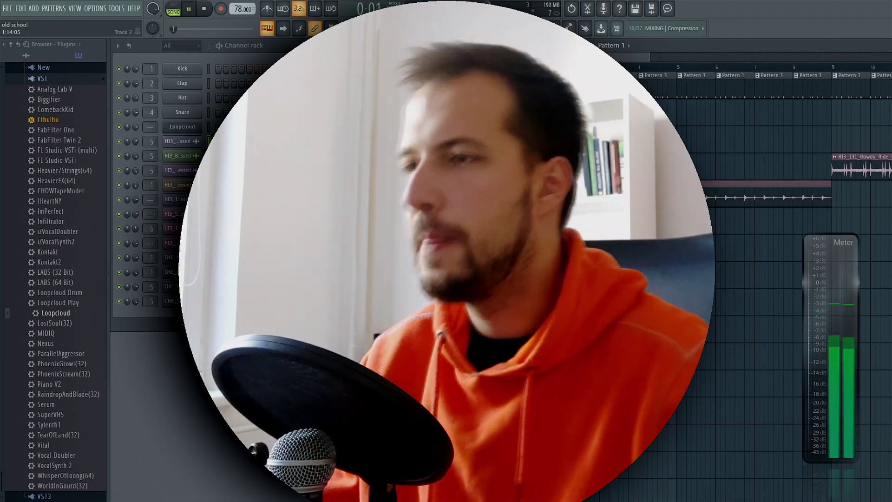
Step: Switch to Loopcloud and filter the Classic Hip Hop pack to Melodic loops
key("F9")
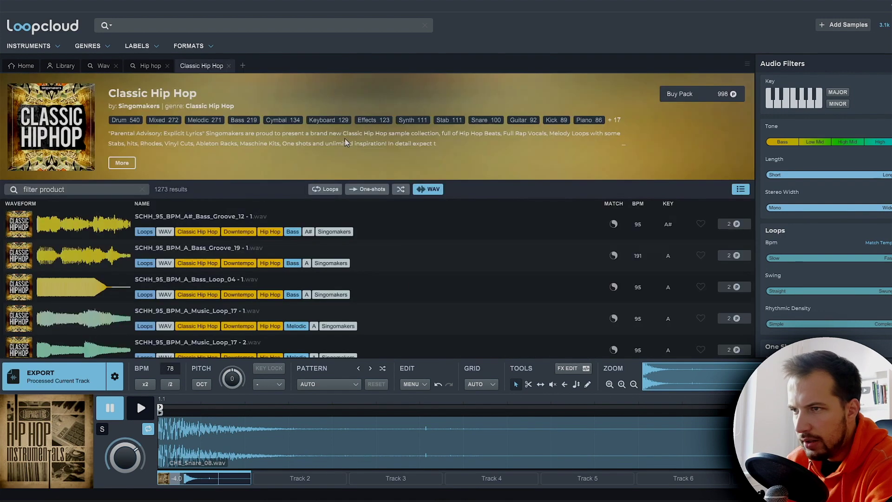
left_click(205, 121)
left_click(331, 189)
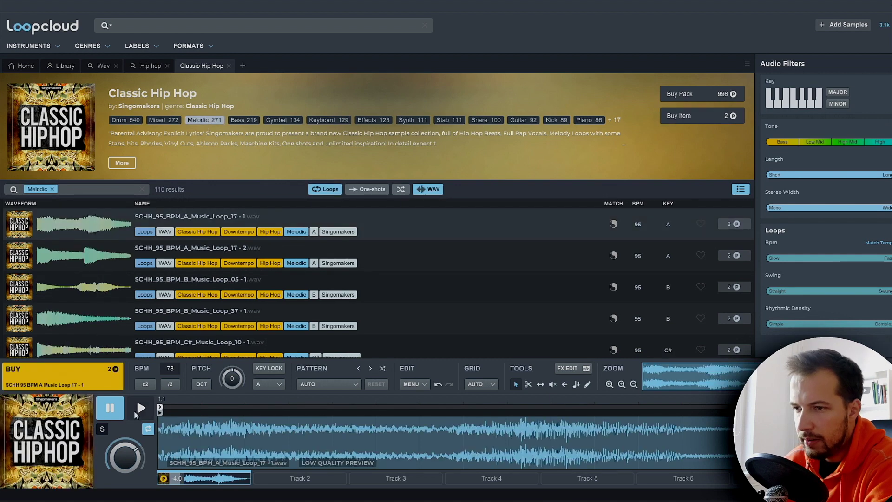
Step: Audition SCHH_95_BPM_A_Music_Loop_17 - 1, Loop_17 - 2 and SCHH_95_BPM_B_Music_Loop_05 - 1
left_click(136, 412)
left_click(106, 260)
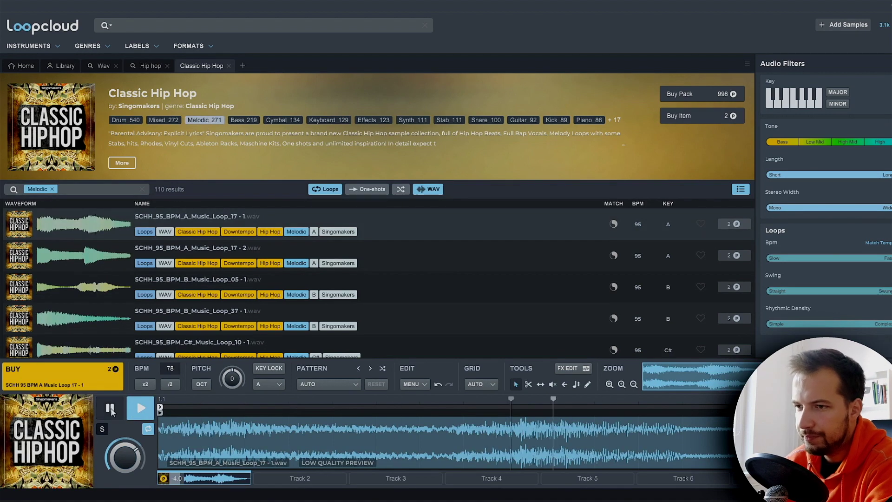
left_click(142, 409)
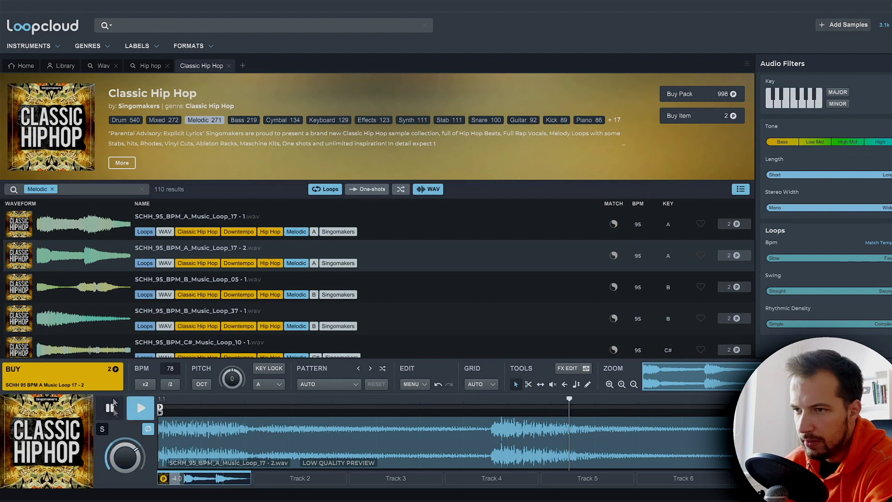
left_click(114, 281)
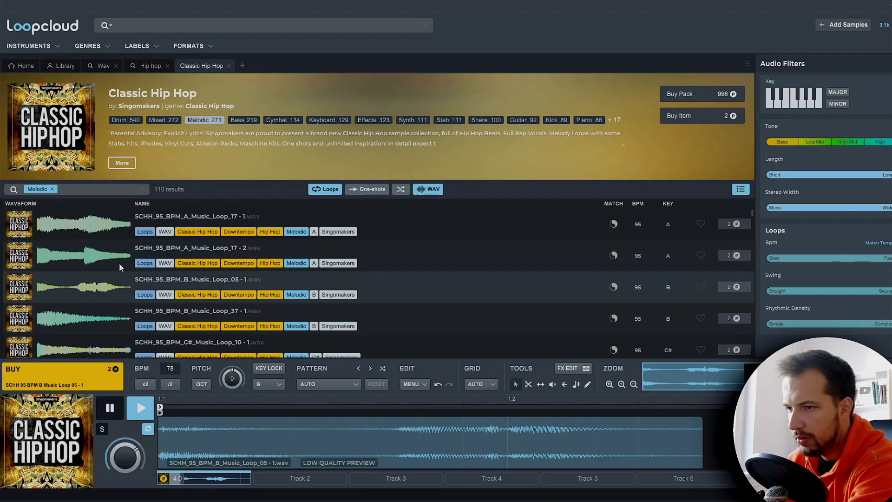
key("space")
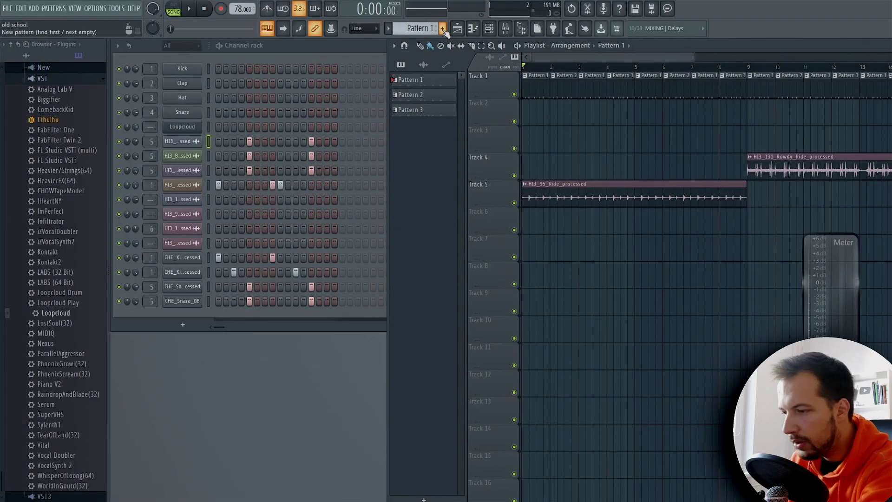
Step: Back in FL Studio, add Pattern 4 at bar 1 of Track 6 and fill the Loopcloud channel with a four-bar C5 note
left_click(442, 28)
left_click_drag(649, 224, 536, 223)
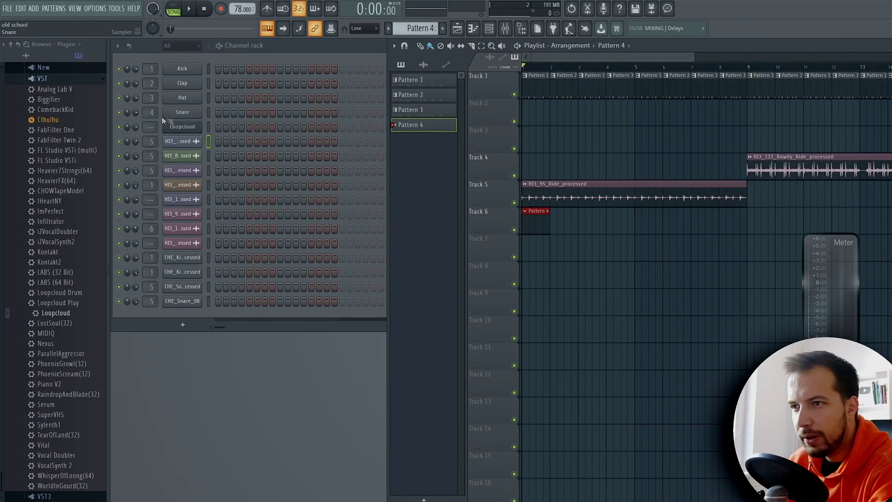
right_click(191, 132)
left_click(228, 128)
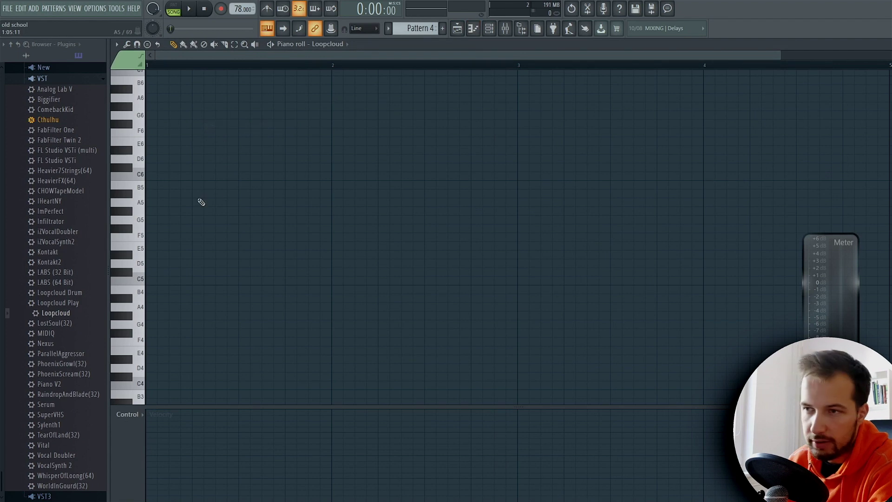
left_click_drag(159, 281, 883, 281)
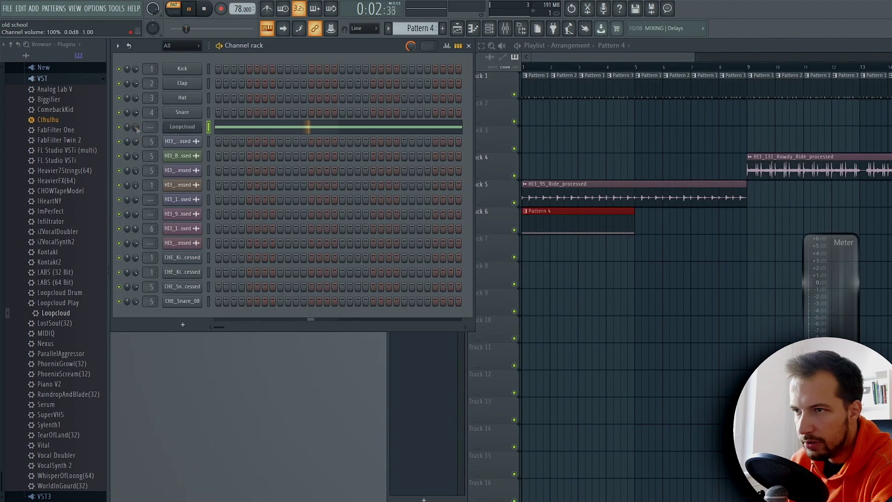
Step: Set the Loopcloud channel's volume to 100% and play Pattern 4
key("space")
key("space")
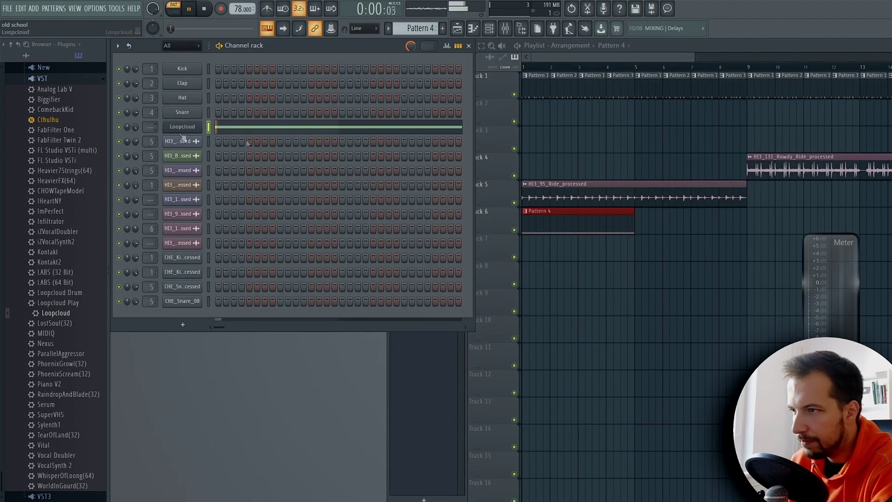
right_click(562, 151)
key("space")
Step: Route the Loopcloud channel to mixer track 7, load Soundgoodizer in that track's first slot, and close the mixer and plugin
left_click(184, 128)
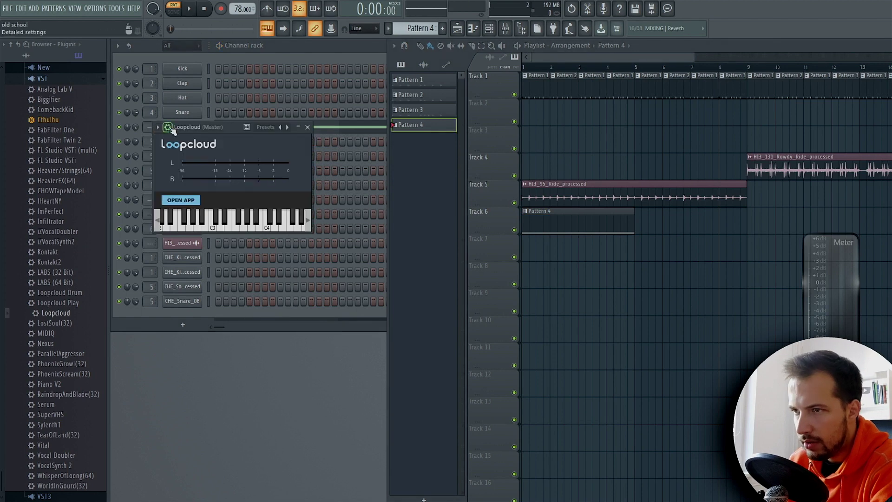
left_click(310, 153)
left_click(712, 153)
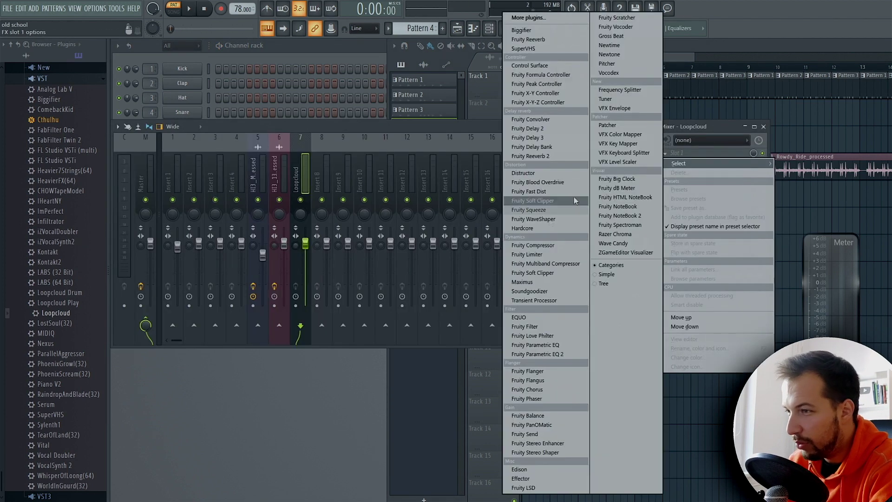
left_click(530, 291)
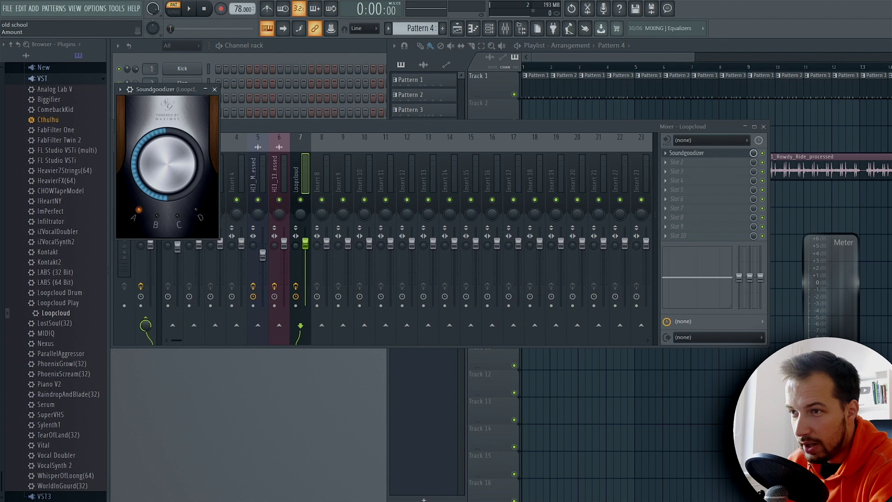
left_click(764, 126)
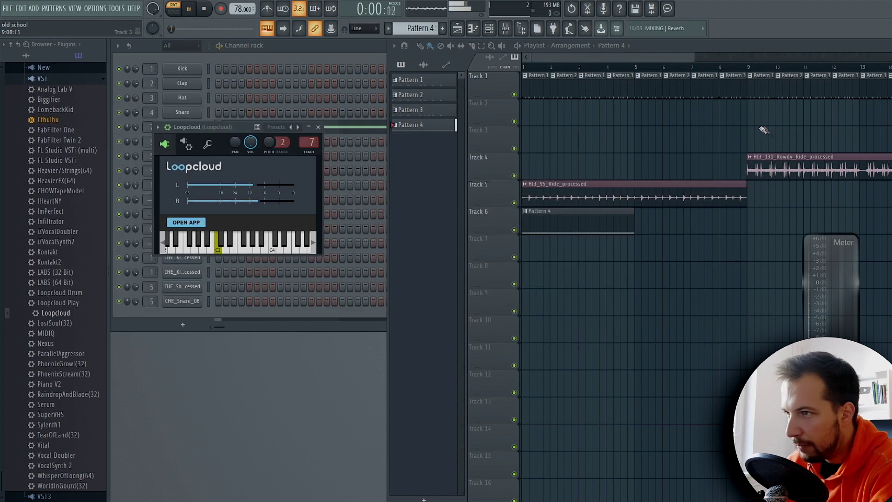
left_click(320, 127)
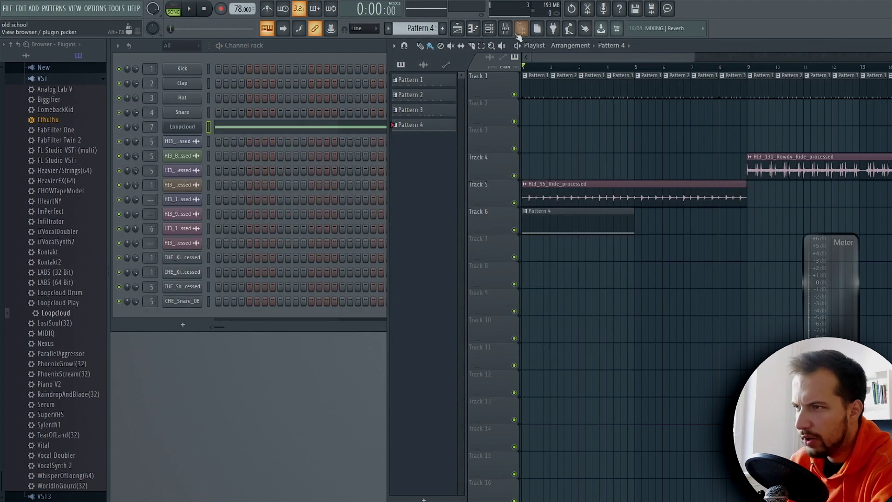
Step: Adjust the Loopcloud channel's volume and play the arrangement in song mode with the melodic loop
left_click_drag(135, 127, 136, 129)
key("space")
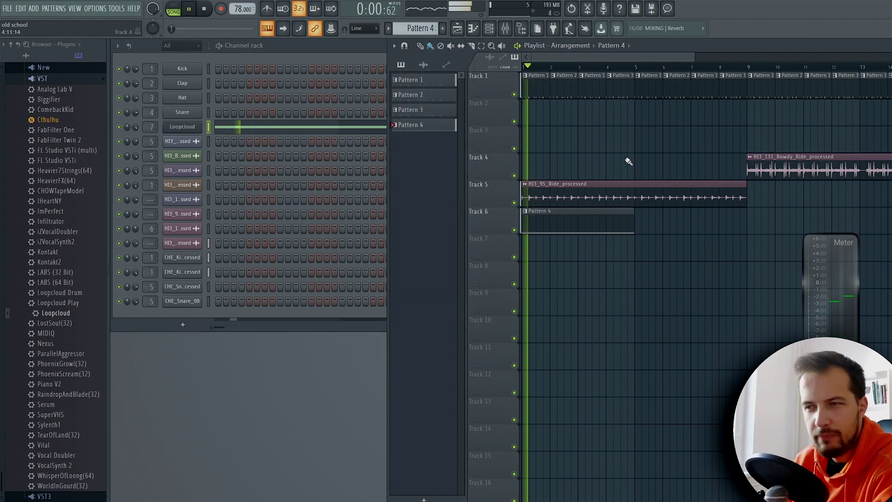
key("space")
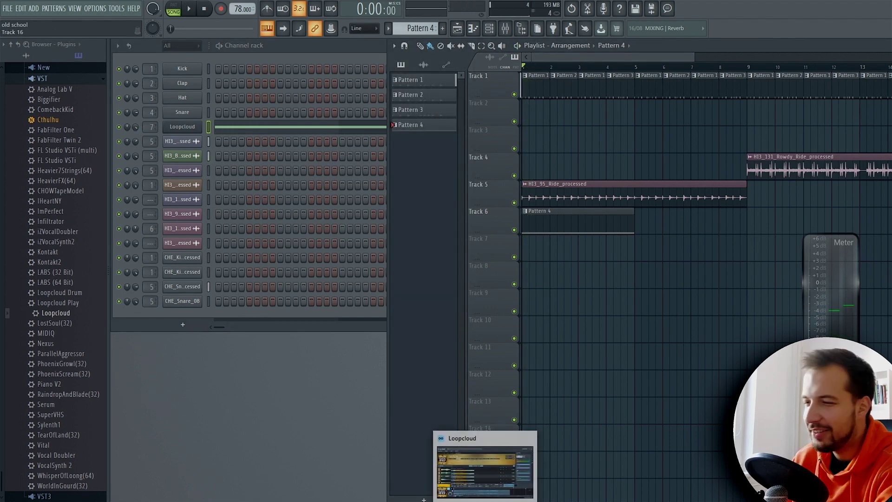
Step: Return to Loopcloud and audition SCHH_95_BPM_C#_Music_Loop_10 - 1 and SCHH_95_BPM_B_Music_Loop_05 - 1 in turn
left_click(489, 498)
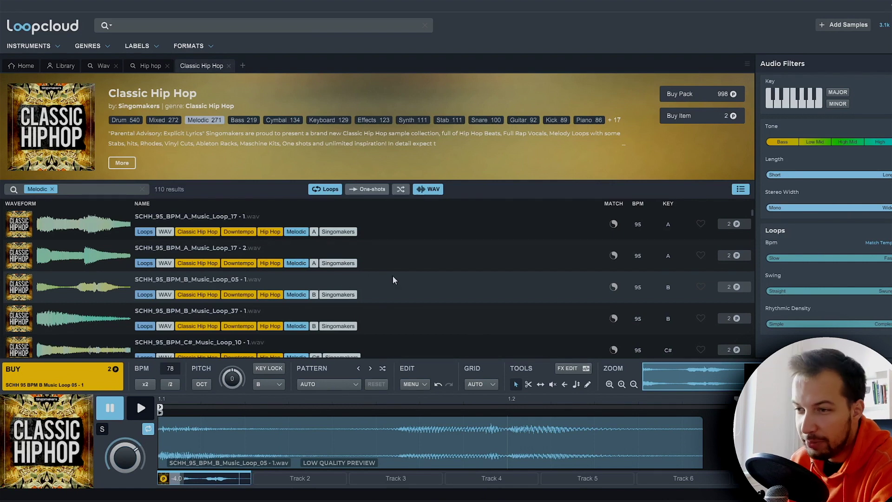
left_click(421, 336)
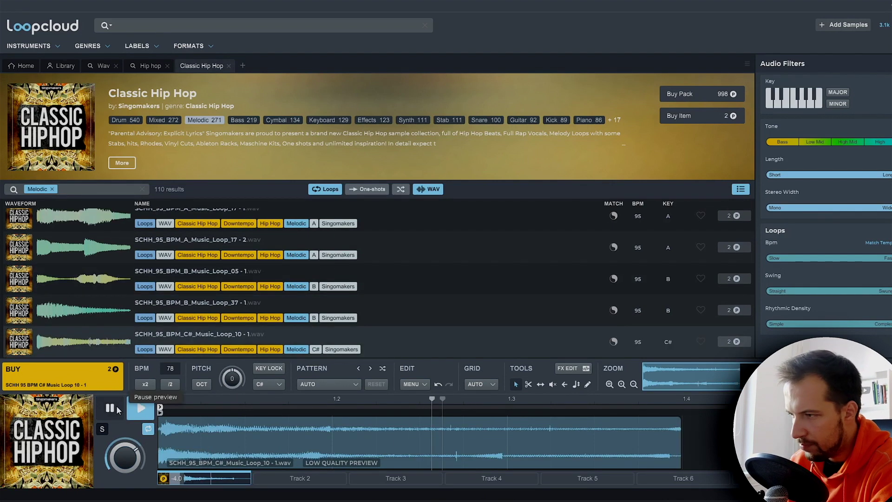
key("Up")
key("Up")
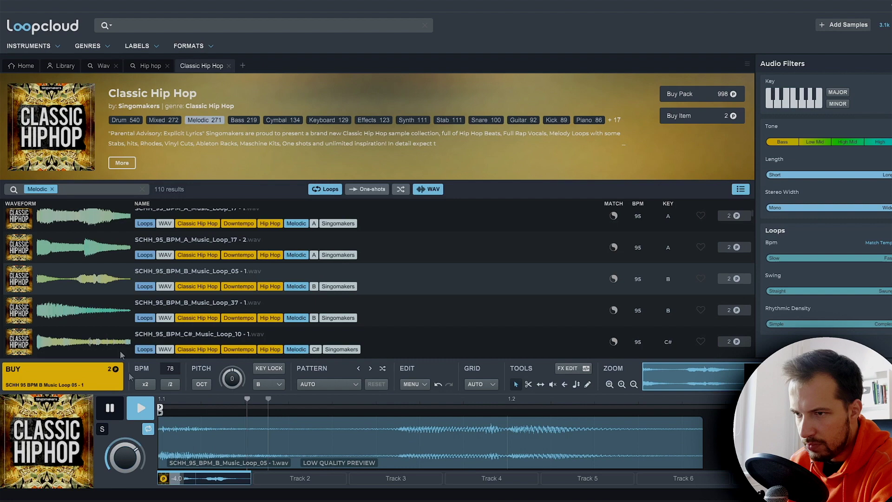
left_click(111, 411)
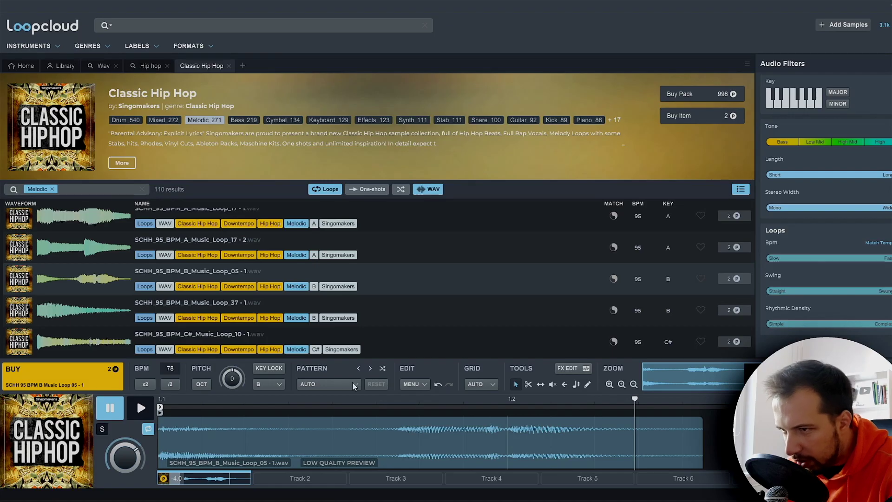
Step: Apply the 8th Notes Accented factory pattern to the loop and audition it
left_click(352, 382)
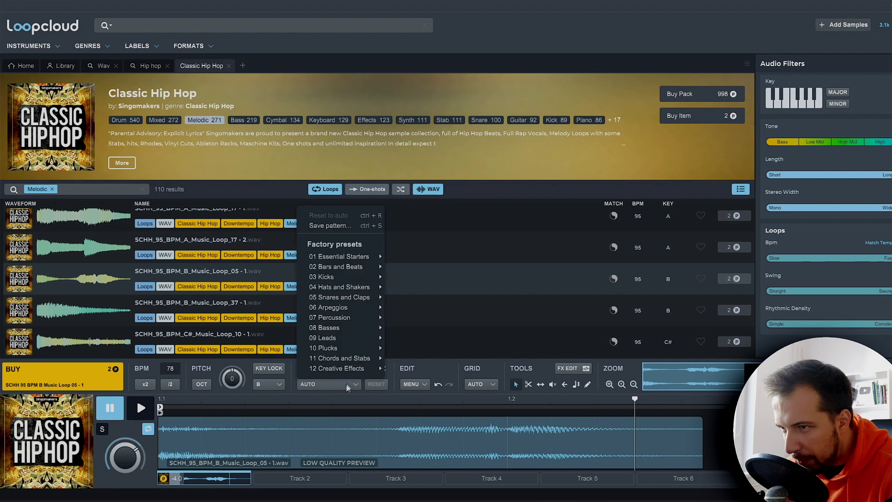
mouse_move(366, 256)
left_click(439, 272)
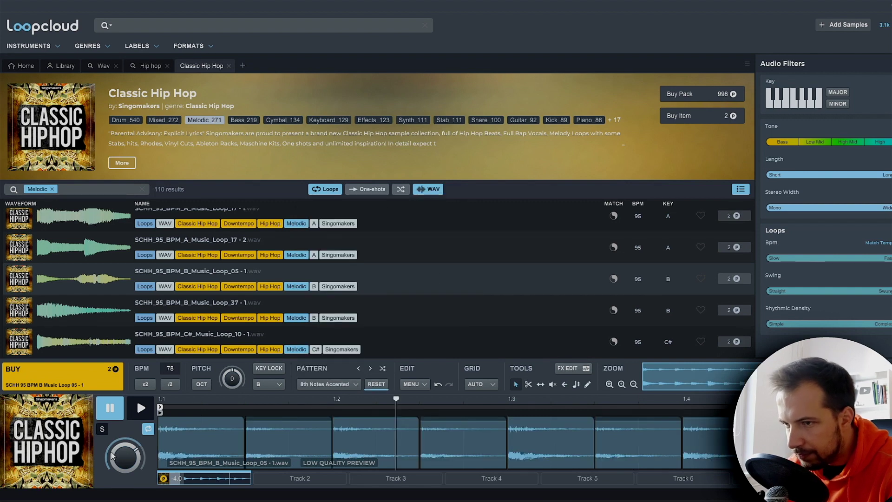
left_click(138, 404)
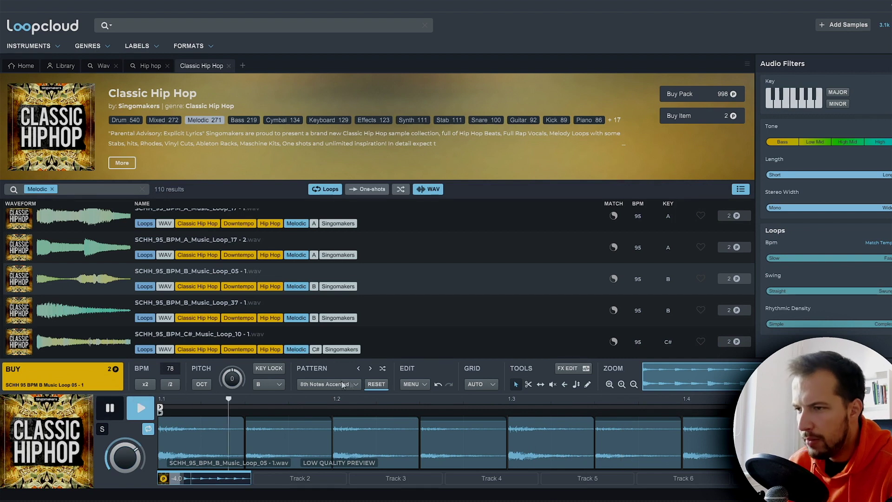
left_click(117, 406)
Step: Try the 8th Notes factory pattern on the loop and audition it
left_click(336, 384)
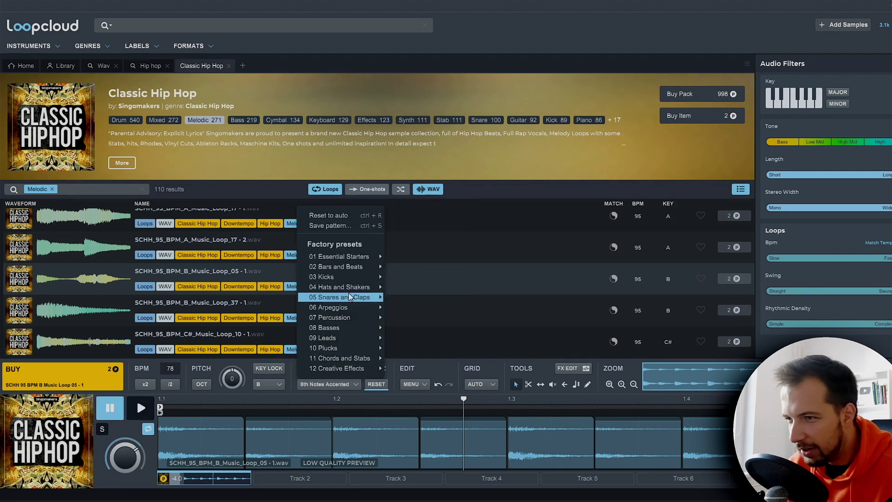
mouse_move(357, 294)
mouse_move(357, 265)
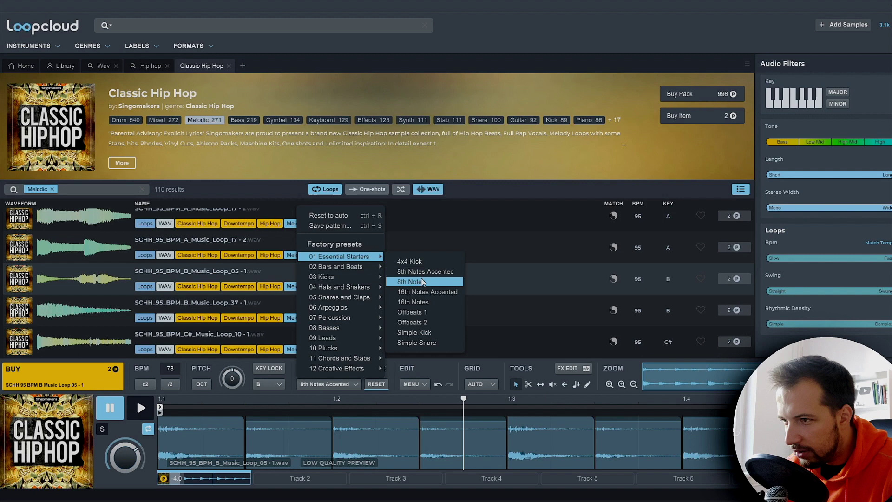
left_click(409, 280)
left_click(138, 409)
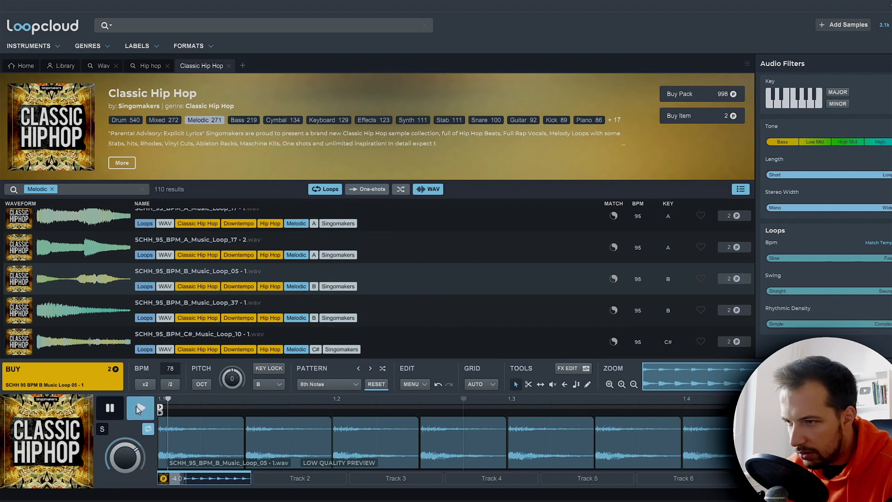
left_click(112, 409)
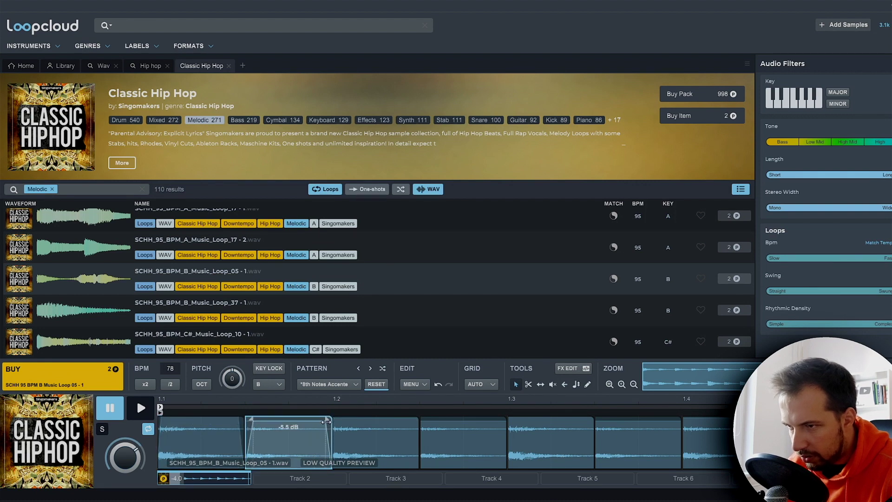
Step: Add the Percussion Enhancer reverb preset to the loop's effects and play the result
left_click(587, 369)
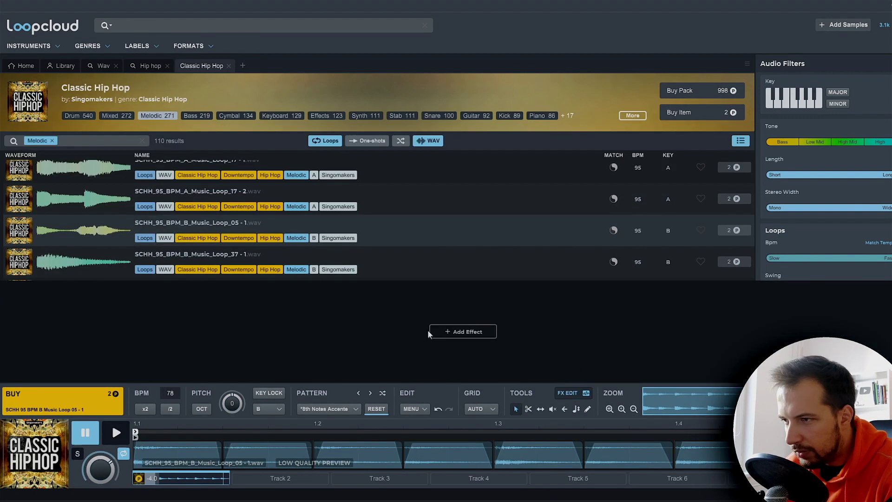
left_click(446, 329)
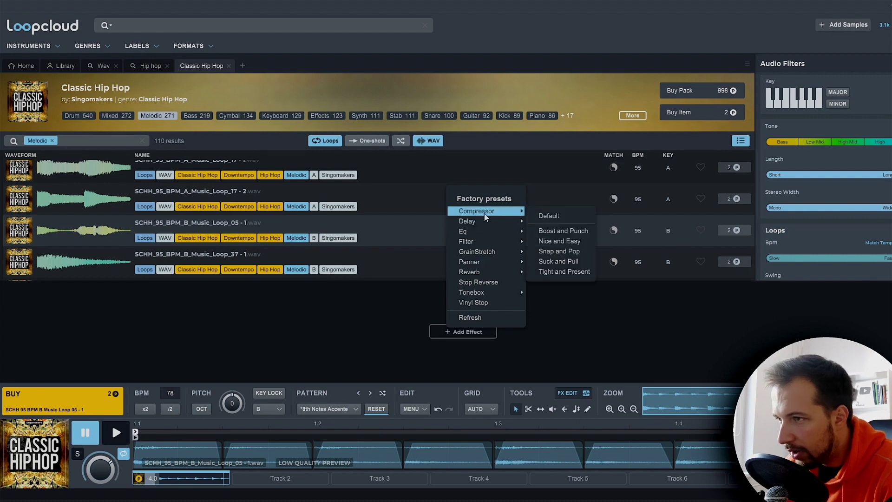
mouse_move(495, 272)
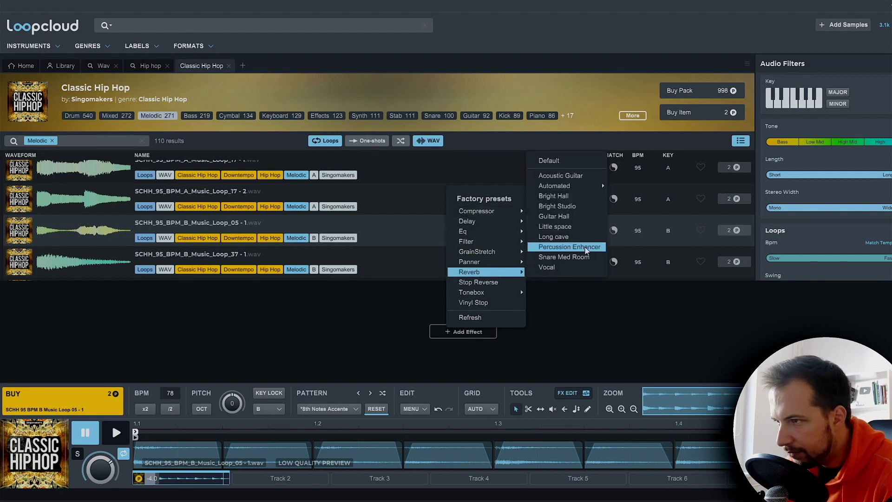
left_click(568, 246)
left_click(117, 432)
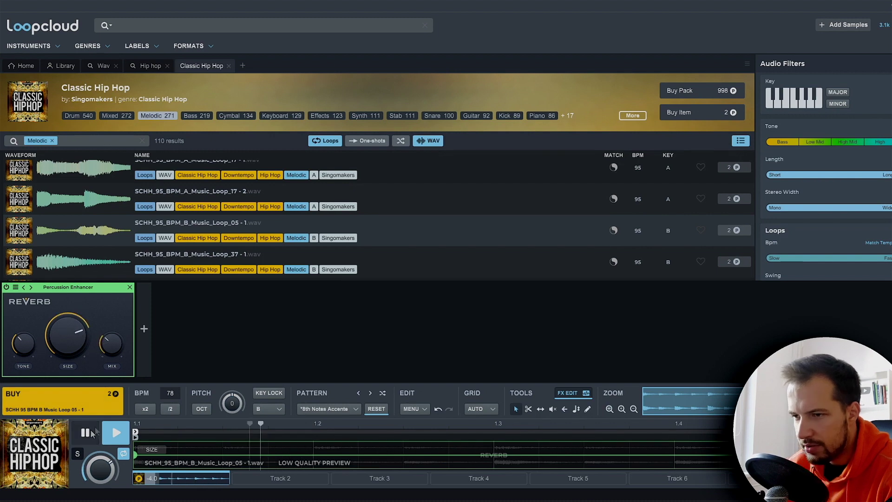
Step: Add a Vinyl Stop effect after the reverb and adjust its speed while auditioning the loop
left_click(149, 326)
left_click(204, 300)
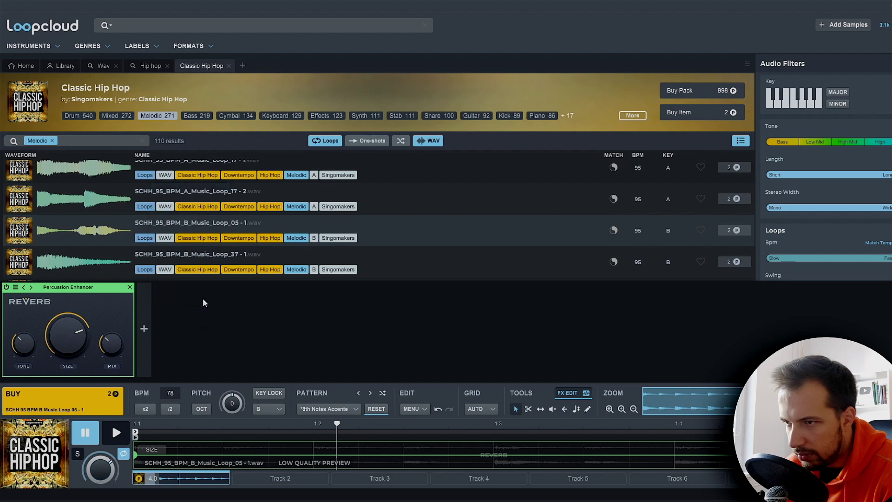
left_click(114, 432)
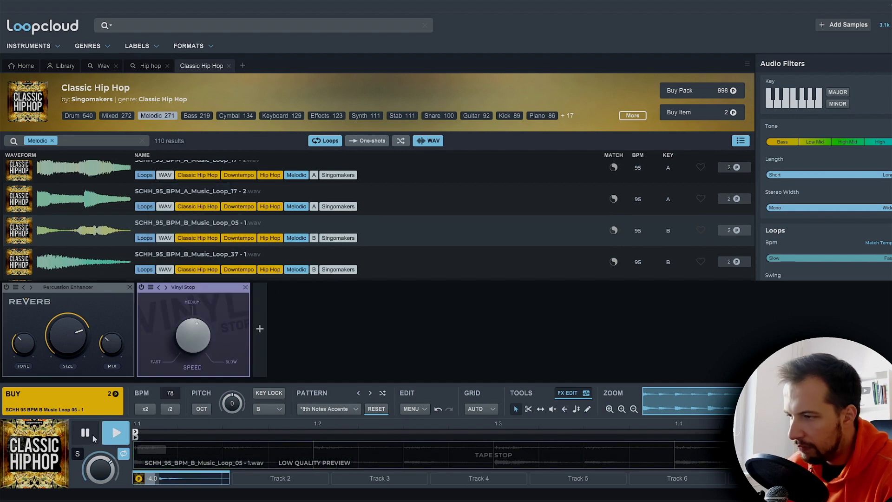
left_click(86, 434)
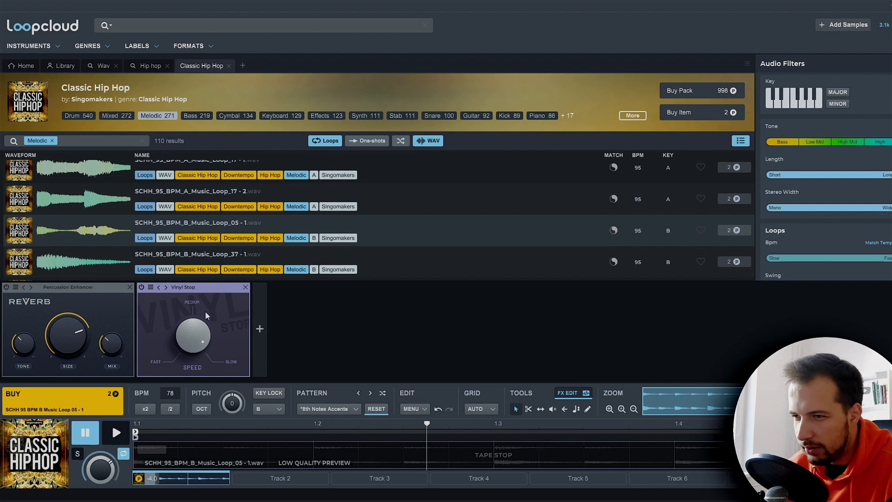
left_click(115, 431)
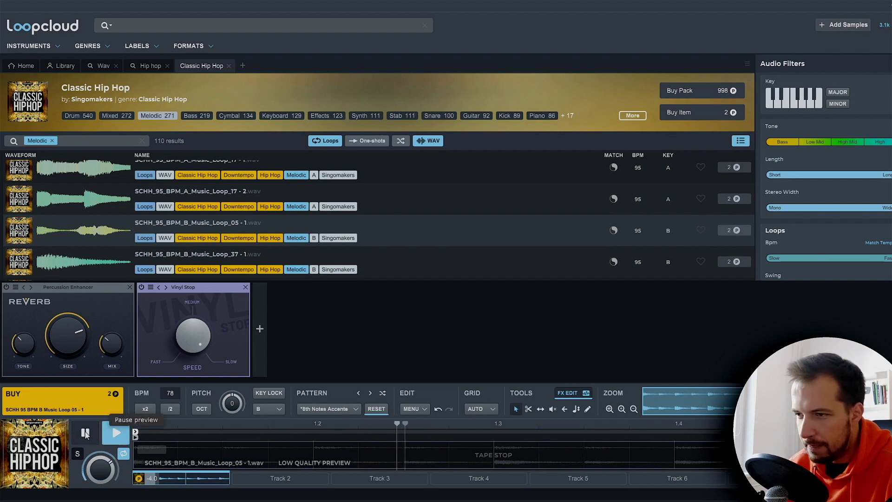
left_click(95, 434)
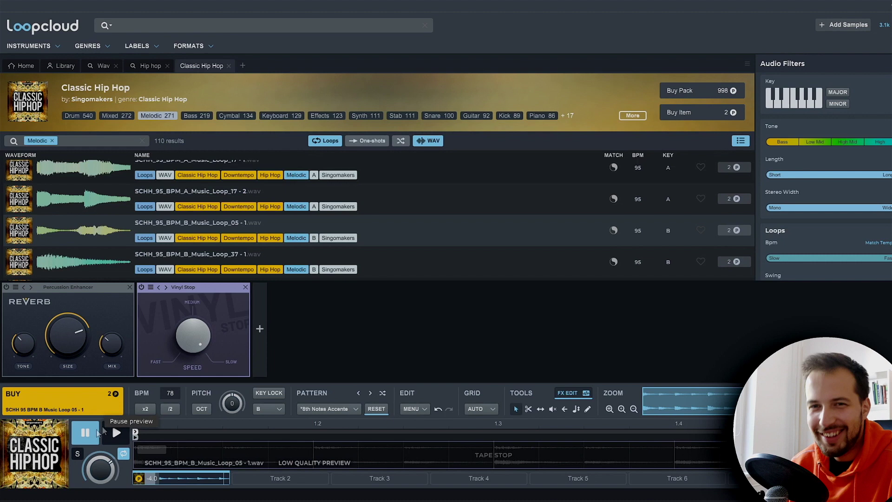
left_click_drag(199, 343, 205, 335)
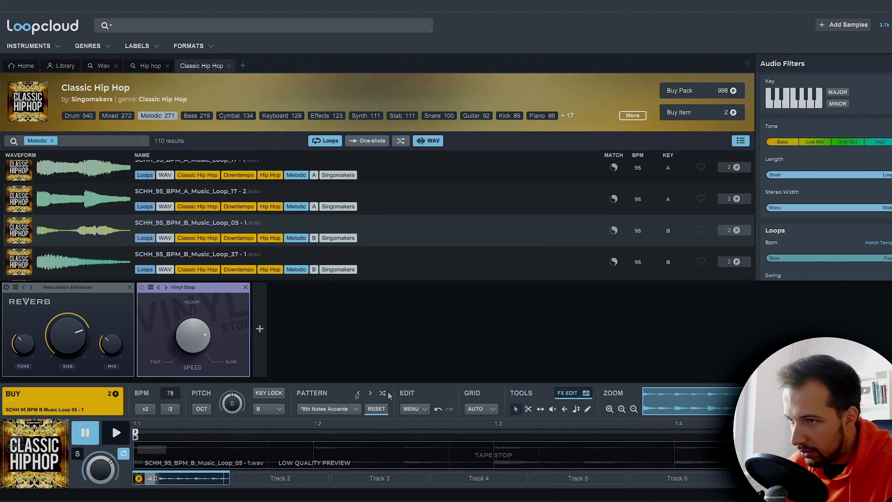
Step: Place the processed loop at bar 1 of Track 8 in FL Studio and move the other playlist clips to start at bar 3
left_click_drag(176, 479, 645, 280)
left_click_drag(888, 77, 526, 253)
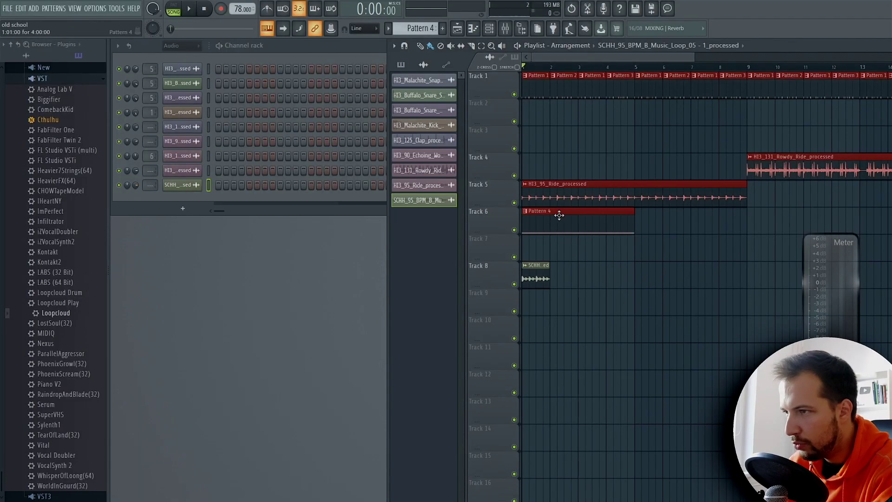
left_click_drag(559, 216, 614, 218)
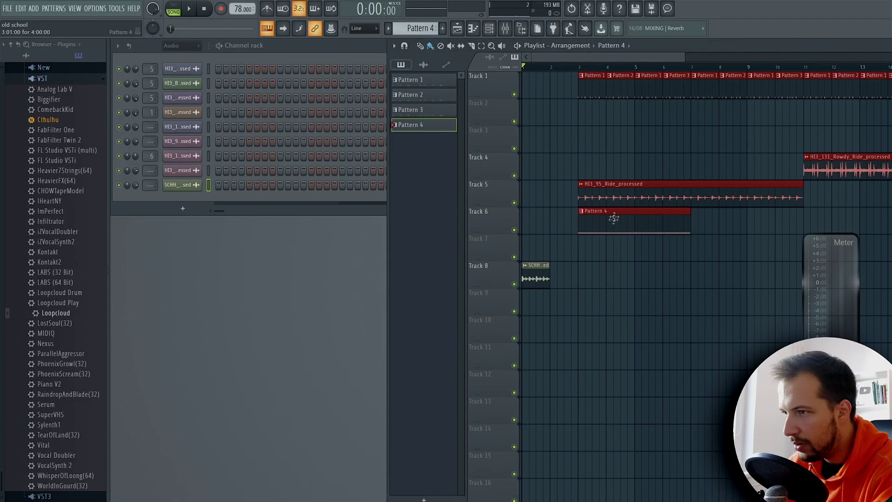
key("ctrl+d")
Step: Try a duplicate of the loop clip at bar 2 on Track 8, play the arrangement, and delete the duplicate
left_click(544, 266, "ctrl")
key("ctrl+b")
key("space")
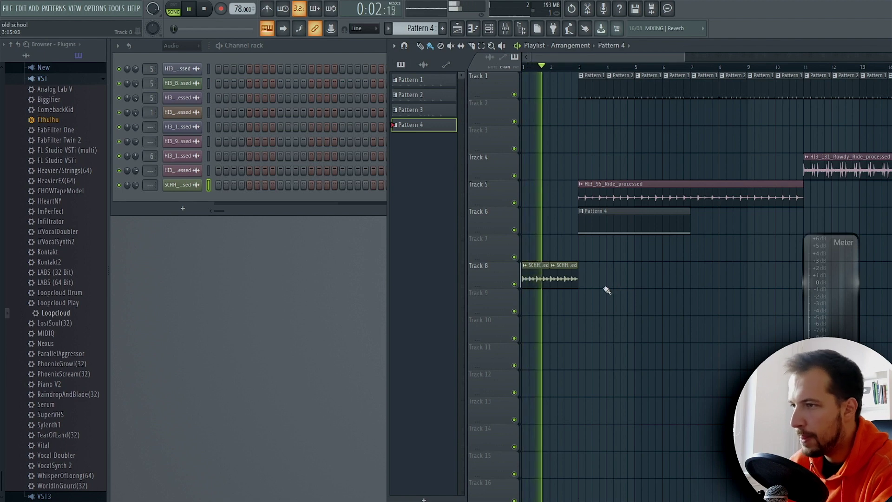
key("space")
right_click(565, 284)
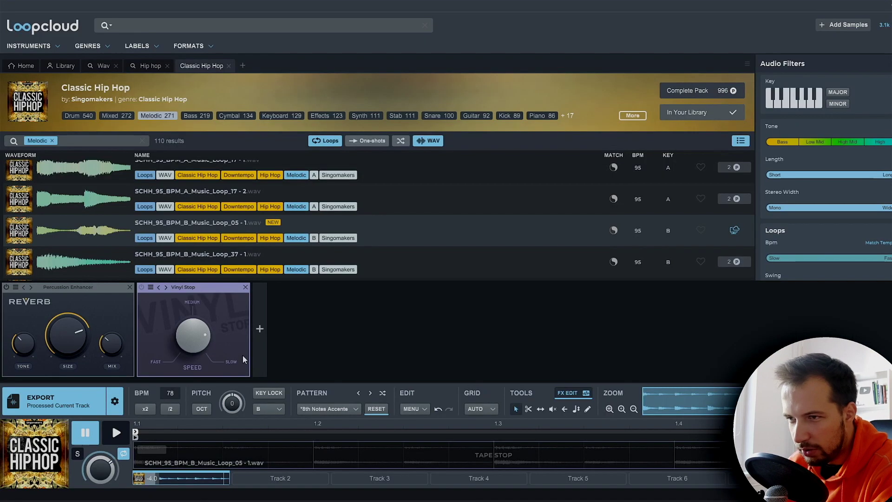
Step: Audition the loop in Loopcloud, remove its Vinyl Stop and reverb effects, and reset its pattern to AUTO
left_click(125, 434)
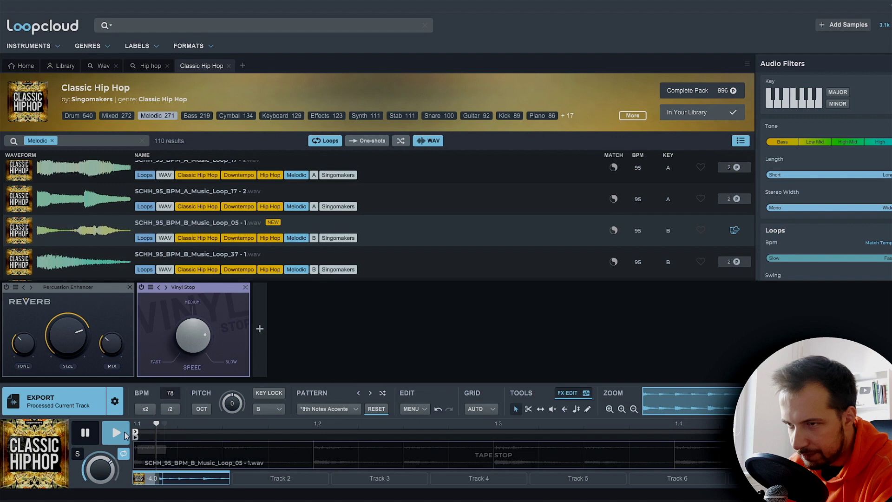
left_click(90, 434)
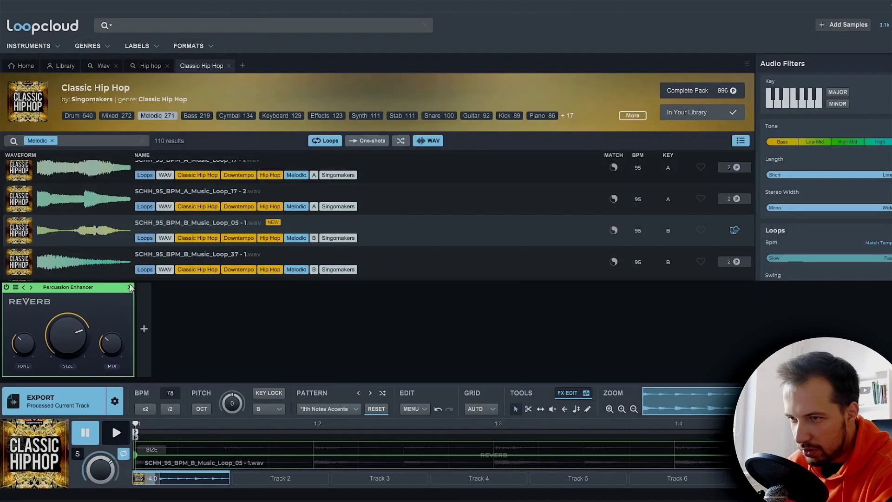
left_click(129, 288)
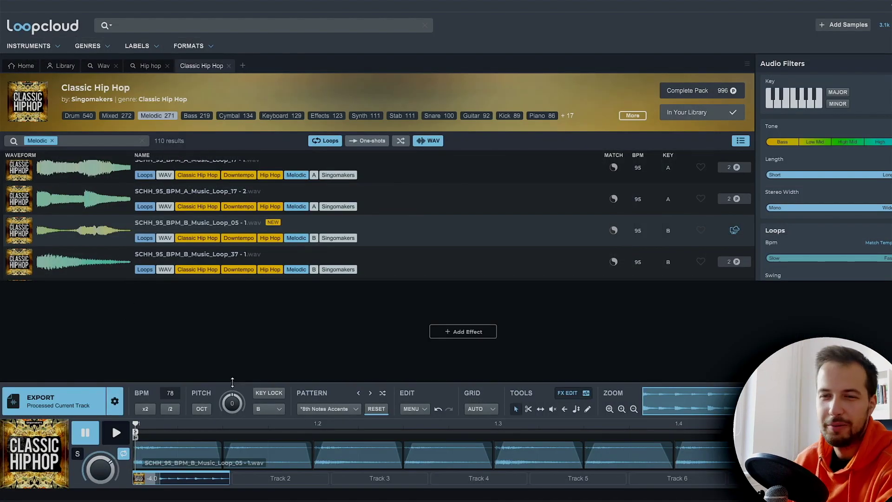
left_click_drag(233, 383, 235, 348)
left_click(377, 372)
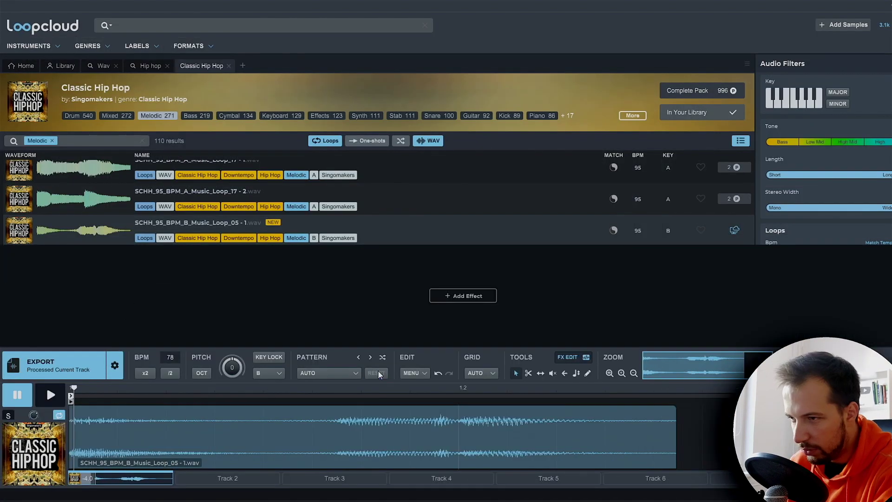
left_click(19, 396)
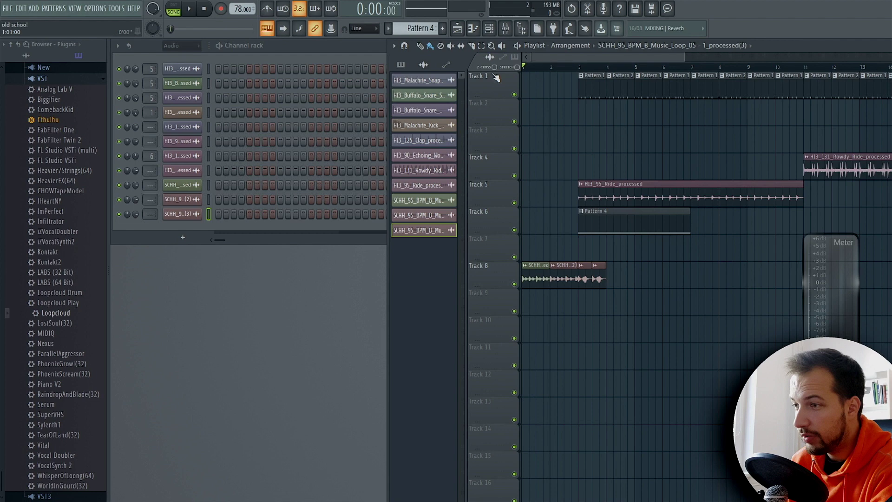
Step: Play the arrangement and duplicate the two plain loop clips from bar 3 on Track 8 until they reach bar 7
key("space")
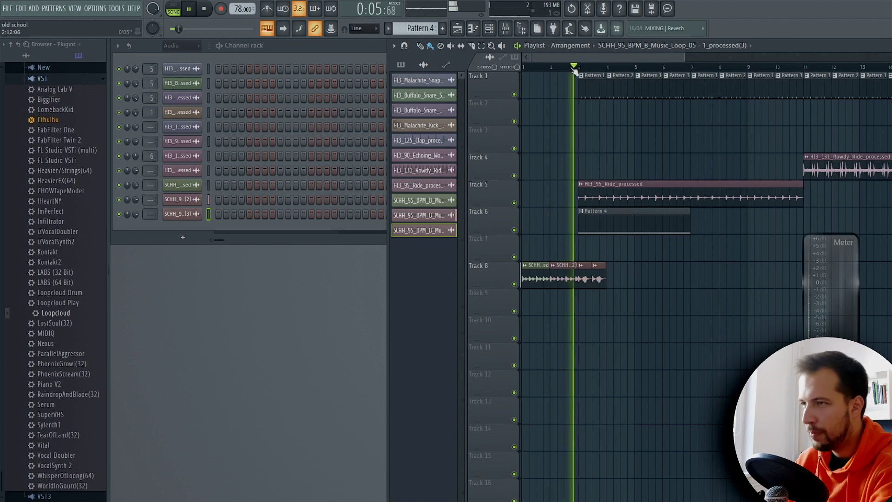
scroll(575, 70, "up", 1)
scroll(586, 275, "right", 1)
left_click_drag(618, 278, 580, 284, "ctrl")
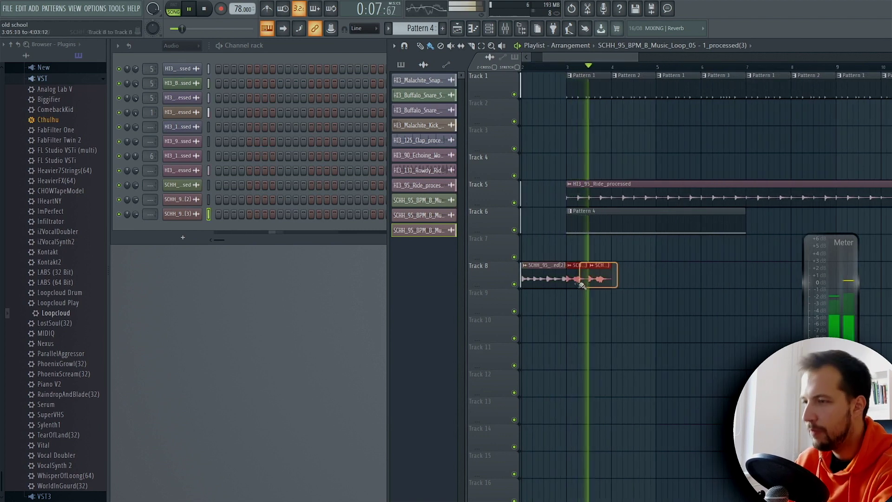
key("ctrl+b")
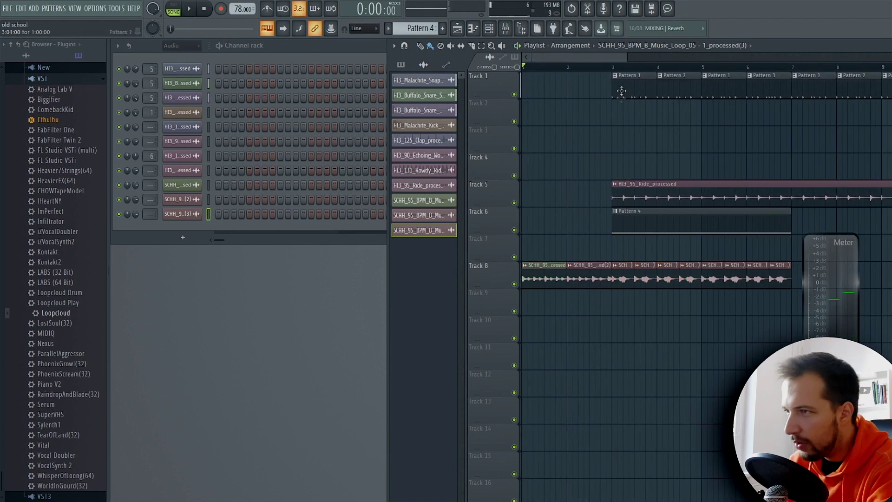
Step: Play the arrangement from bar 3 to hear the loop together with the drums
left_click(613, 66)
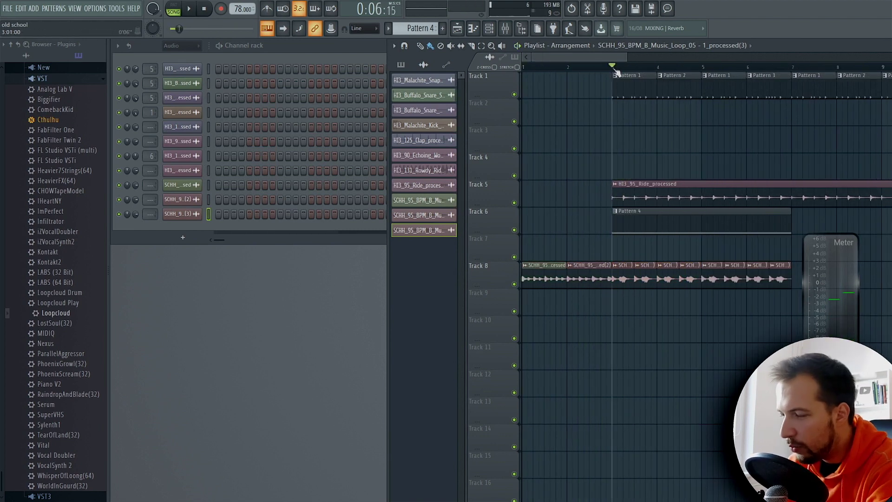
scroll(656, 304, "up", 2)
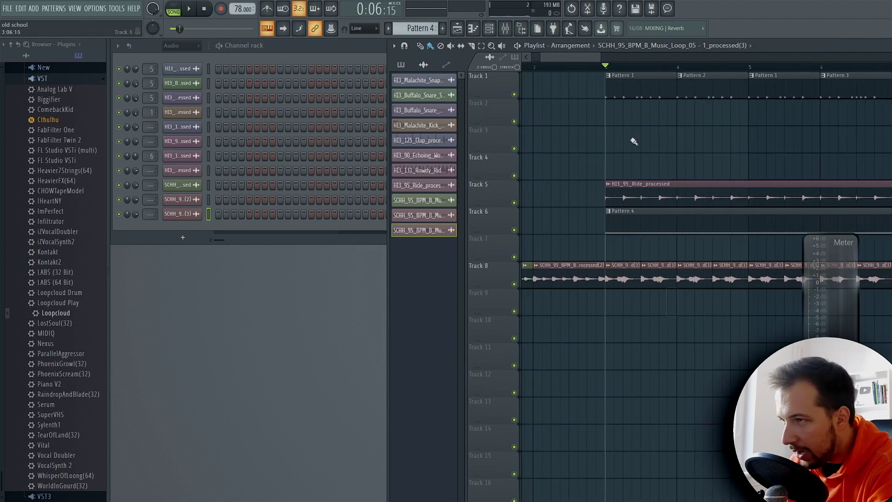
scroll(642, 68, "up", 3)
key("space")
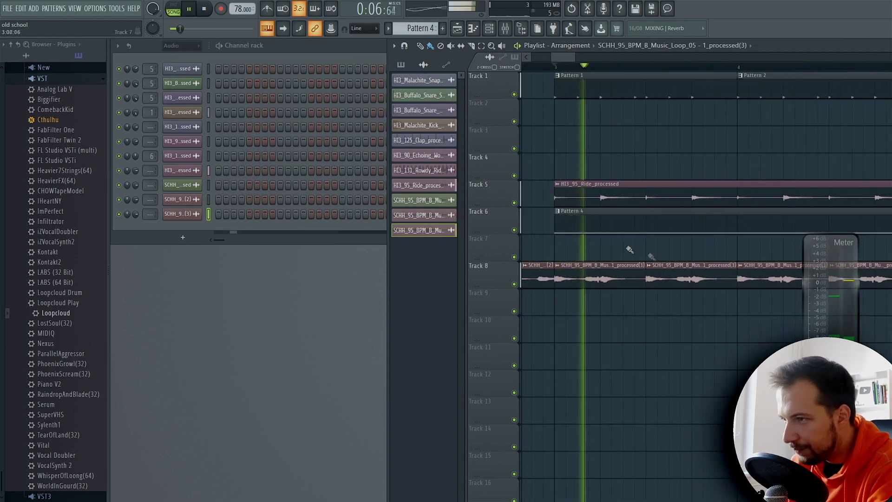
key("space")
Step: Place a short excerpt of the loop on Track 9, make it unique, and lower its time-stretching pitch
left_click_drag(661, 266, 669, 308)
right_click(638, 300)
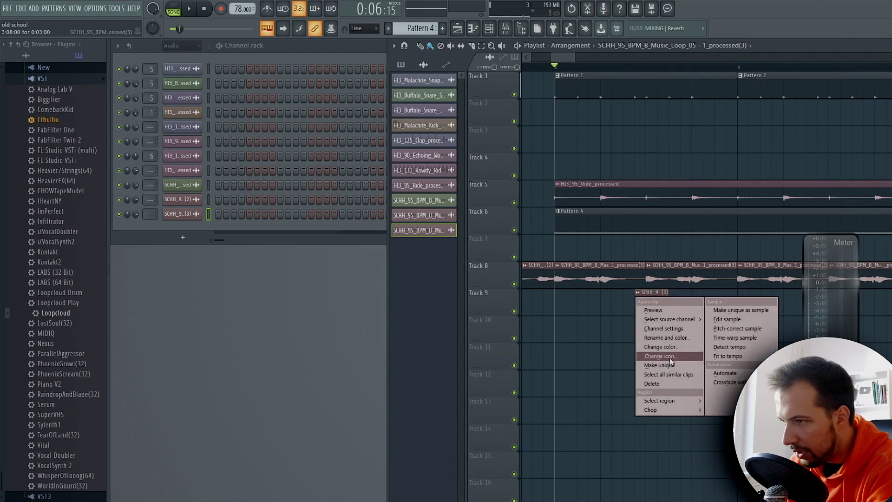
left_click(671, 364)
double_click(644, 299)
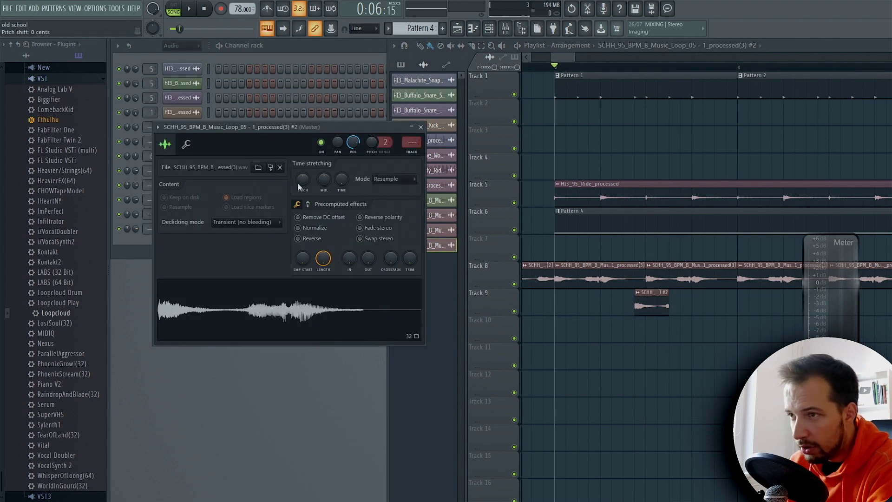
scroll(385, 178, "down", 1)
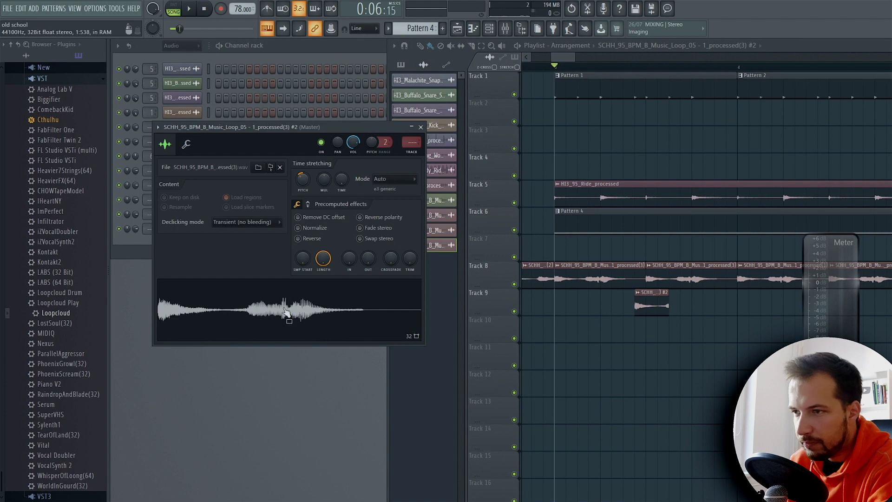
Step: Set the Track 9 excerpt's time-stretching pitch to -102 cents and move its clip one step earlier, to step 3:07
left_click_drag(303, 179, 302, 170)
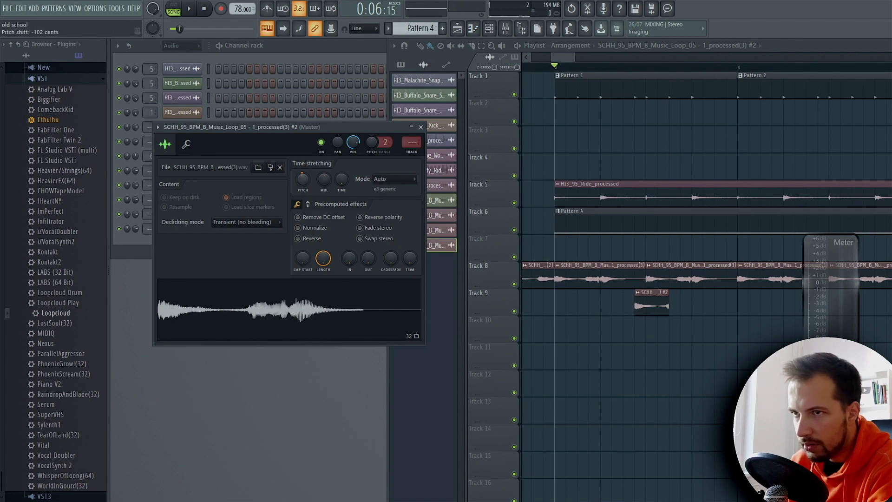
key("space")
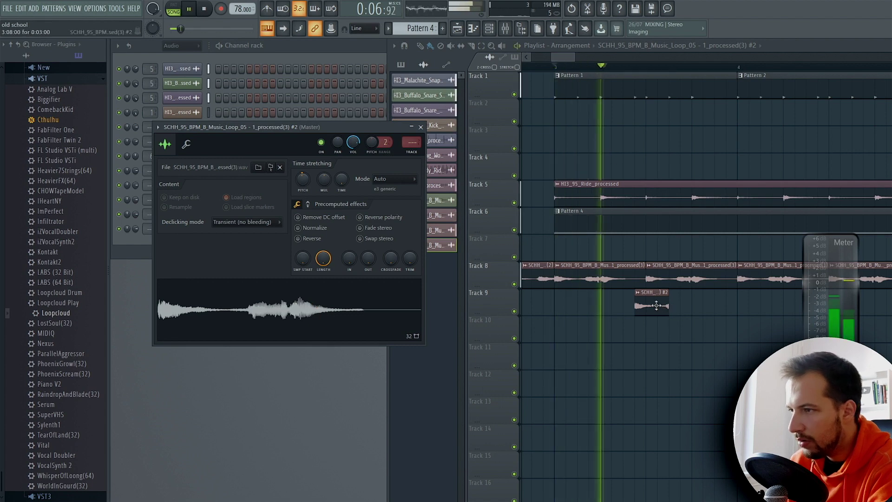
key("space")
left_click_drag(660, 303, 649, 303)
key("space")
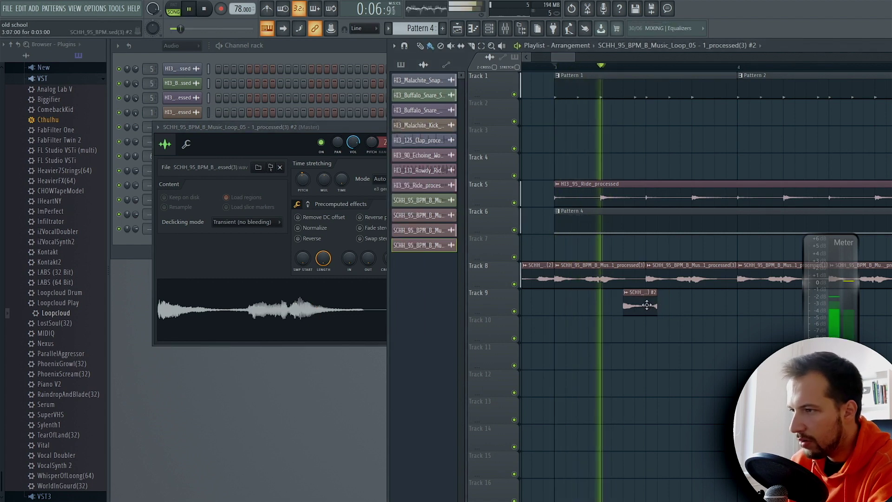
Step: Shorten the Track 9 excerpt to two steps and listen to it with the main loop
key("space")
key("space")
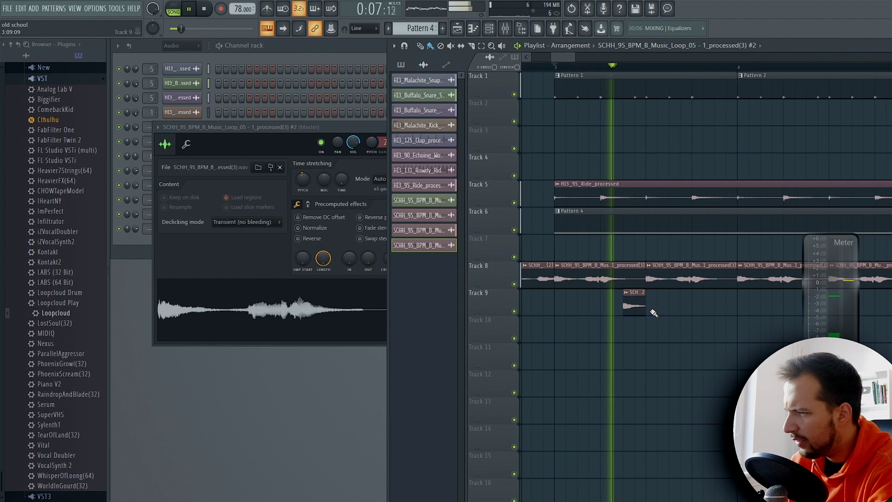
left_click_drag(659, 310, 640, 308)
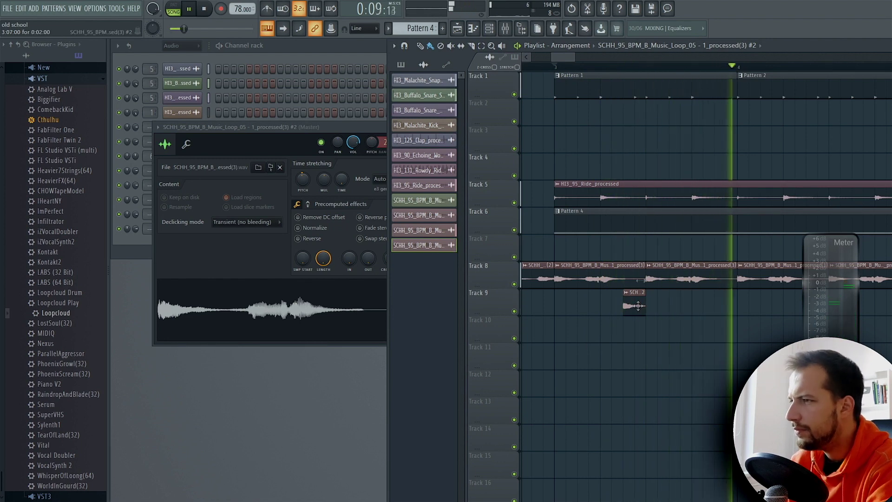
Step: Move the Track 10 loop excerpt two steps later, trim its end to bar 4, and play the transition from bar 2
scroll(673, 60, "down", 2)
scroll(677, 68, "down", 2)
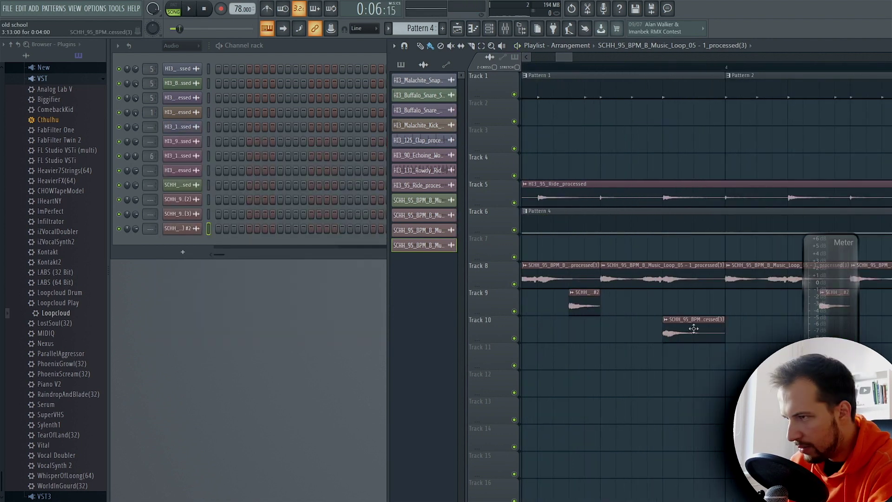
left_click_drag(693, 328, 722, 330)
key("space")
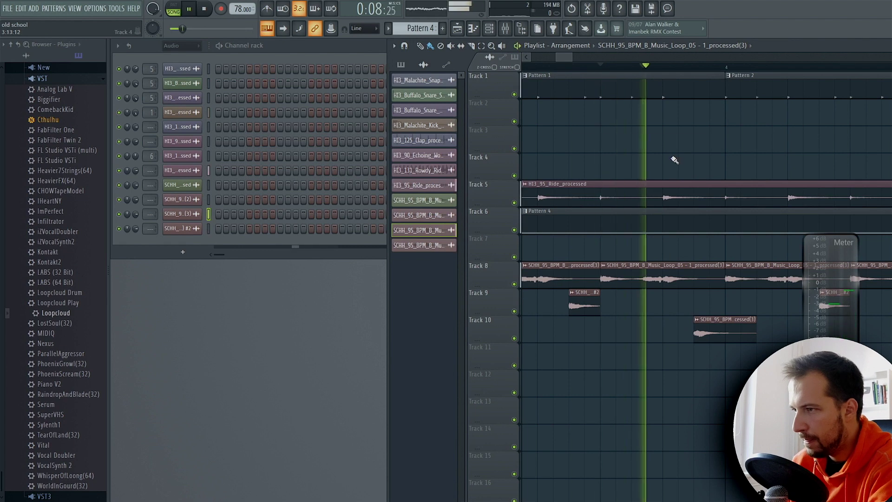
key("space")
key("space")
left_click_drag(755, 332, 726, 332)
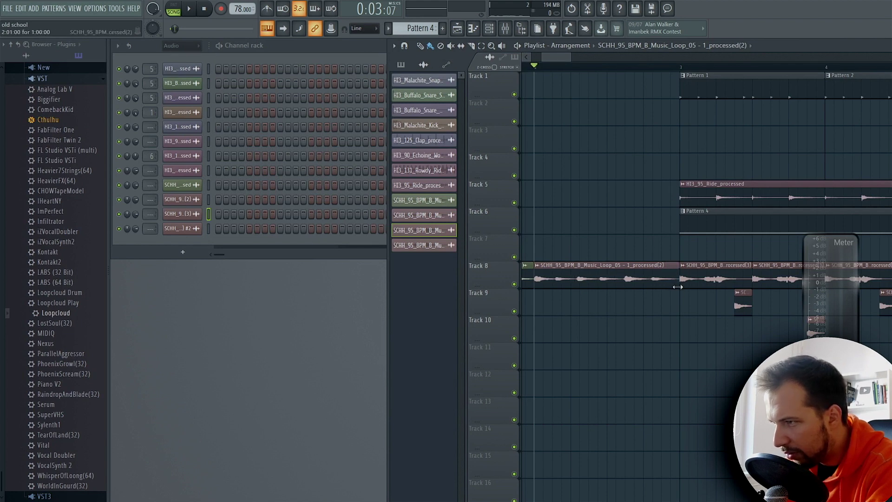
key("space")
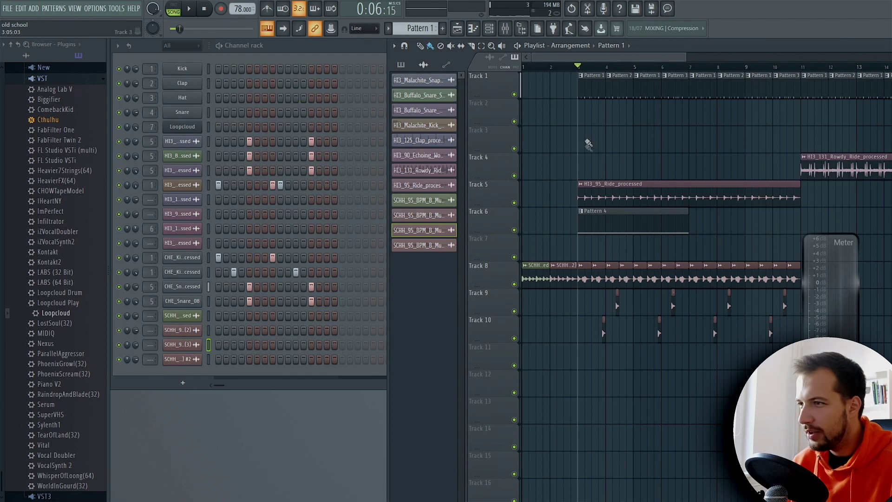
Step: Remove the Pattern 4 clip from Track 6 and play the arrangement from just before bar 3
left_click(573, 68)
key("ctrl+z")
key("space")
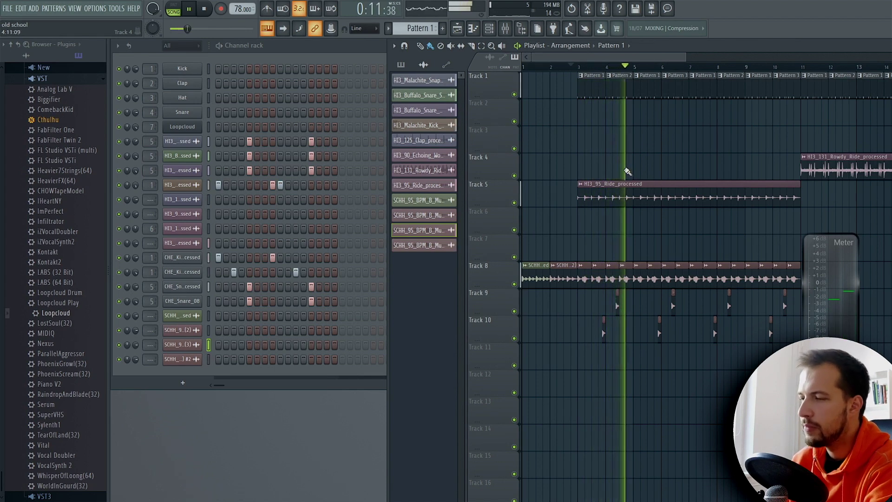
key("space")
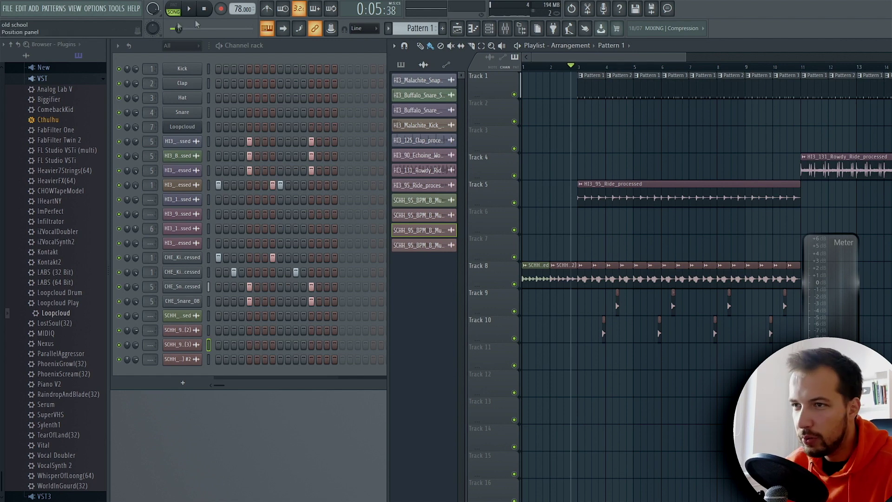
Step: Add a Kontakt channel in a new Pattern 5 and load the Scarbee Rickenbacker Bass instrument into it
key("F4")
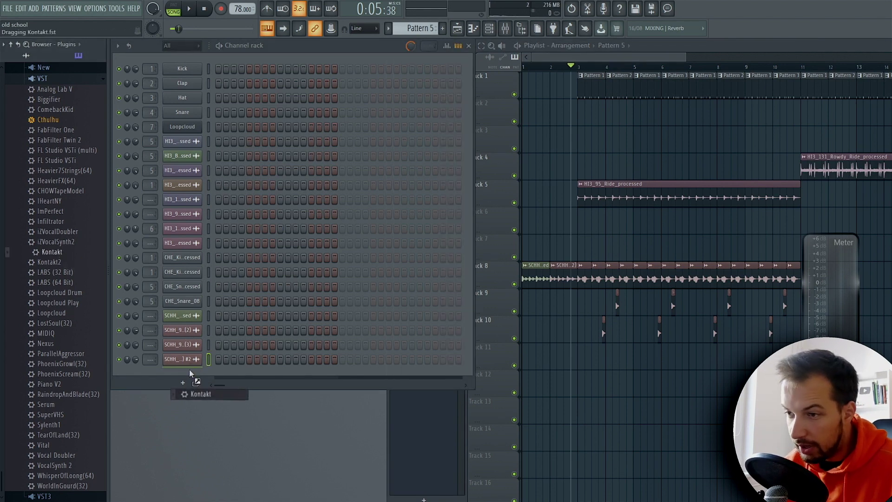
left_click_drag(188, 375, 188, 376)
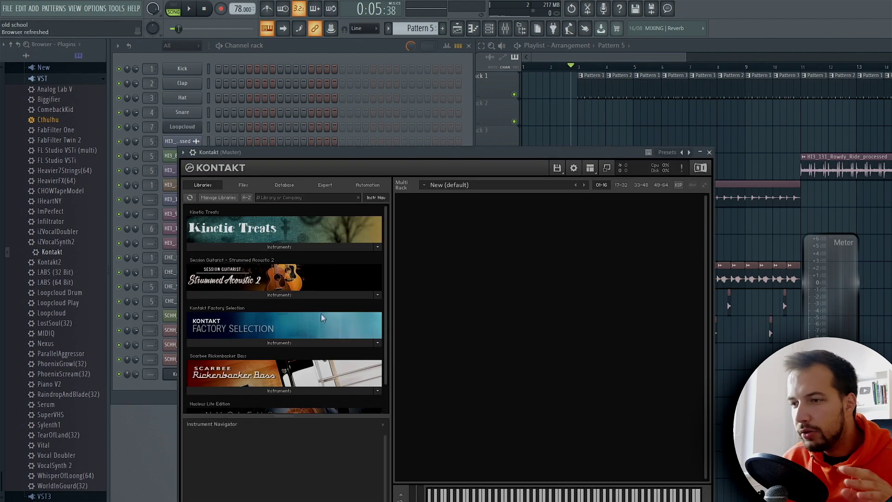
scroll(255, 344, "down", 1)
left_click(252, 361)
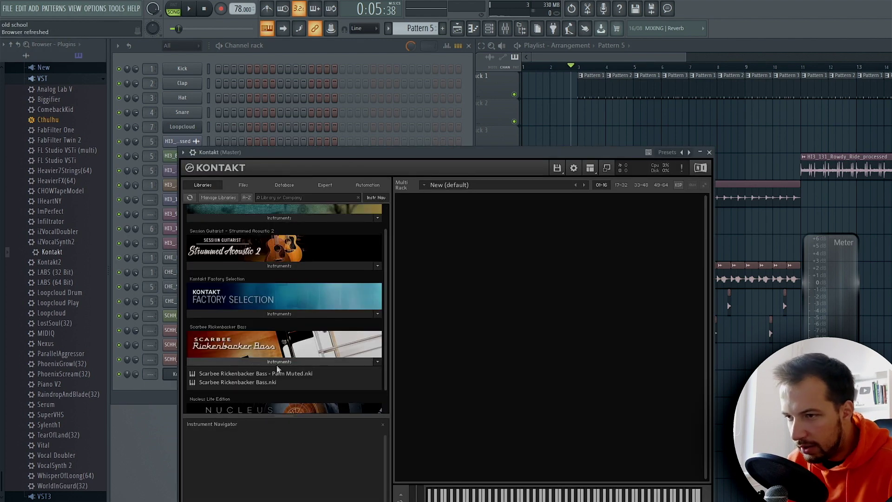
left_click_drag(267, 382, 433, 349)
left_click_drag(526, 308, 529, 305)
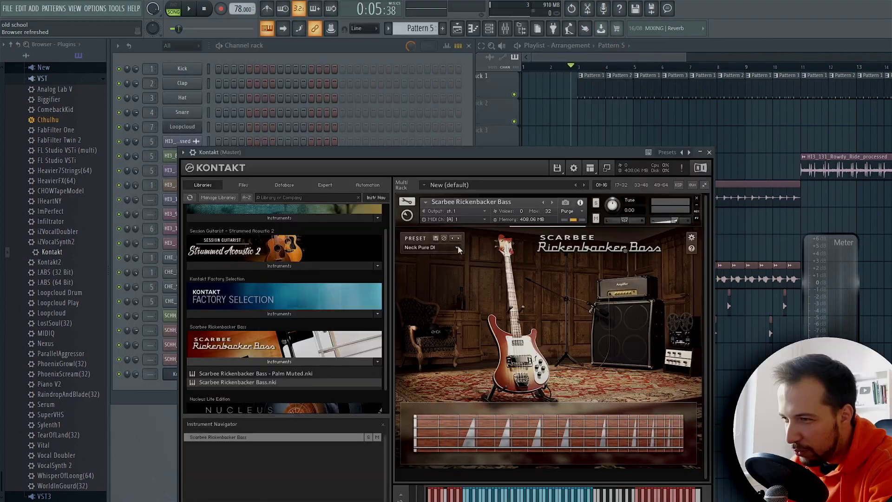
left_click(458, 247)
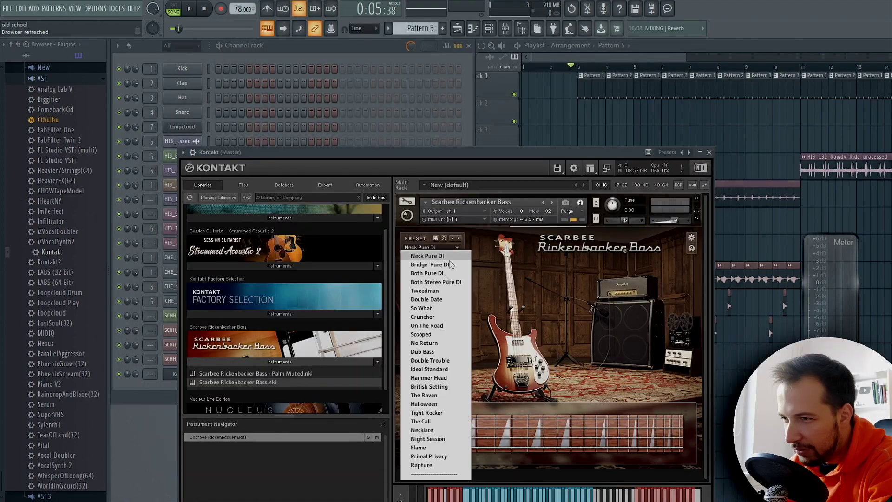
Step: Draw a B3 note at the start of Kontakt's piano roll and shorten it to one beat
key("F7")
left_click_drag(172, 309, 150, 332)
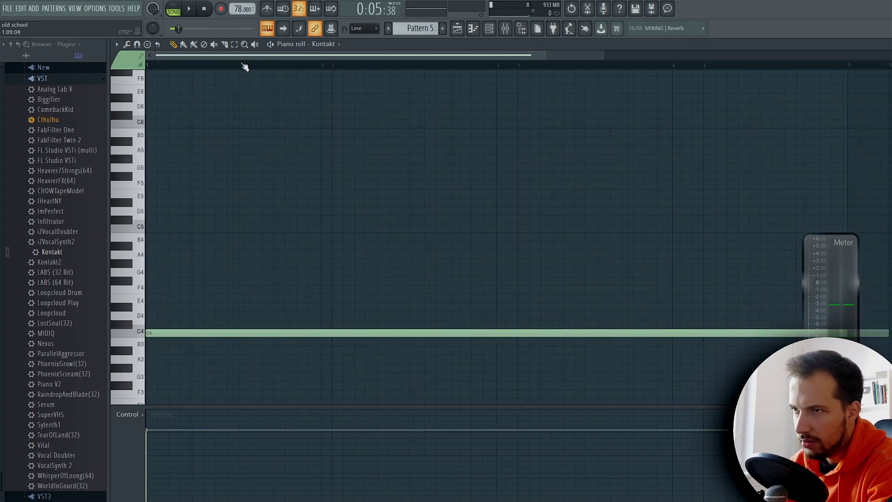
scroll(245, 67, "down", 2)
left_click_drag(357, 330, 355, 345)
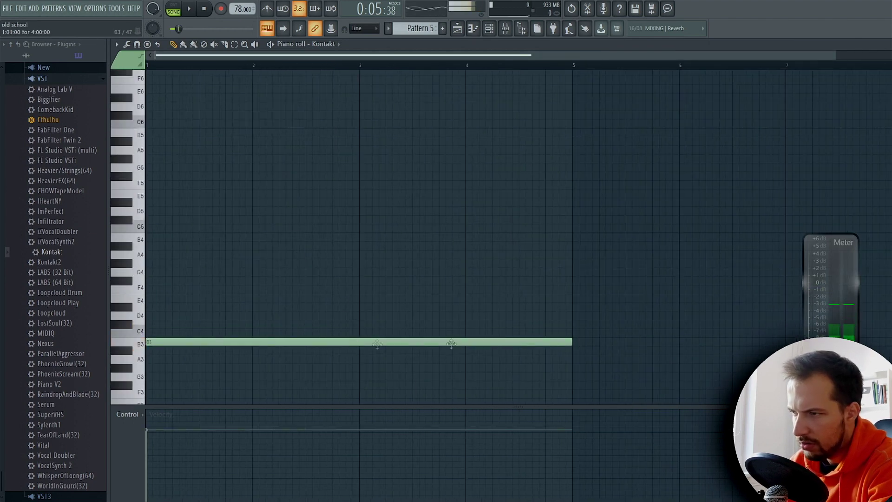
left_click_drag(569, 343, 273, 344)
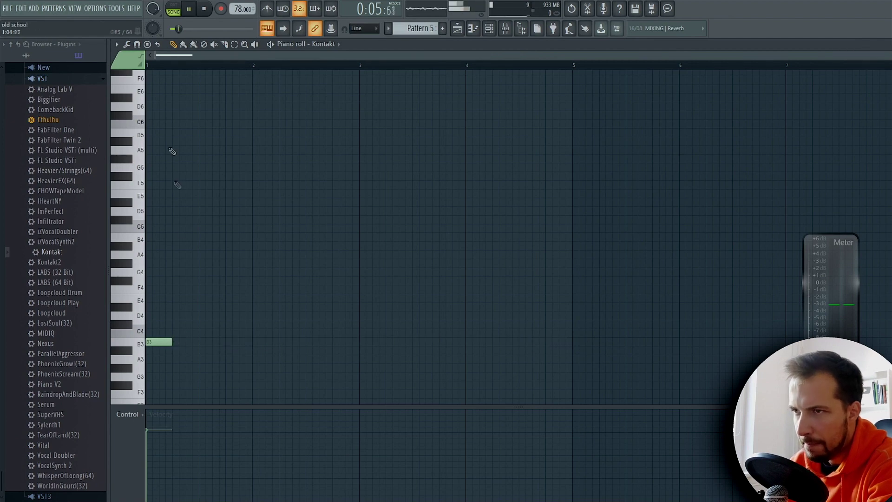
Step: Add short F#3 and A3 notes at steps 7 and 8 of bar 1 and audition Pattern 5 in pattern mode
key("space")
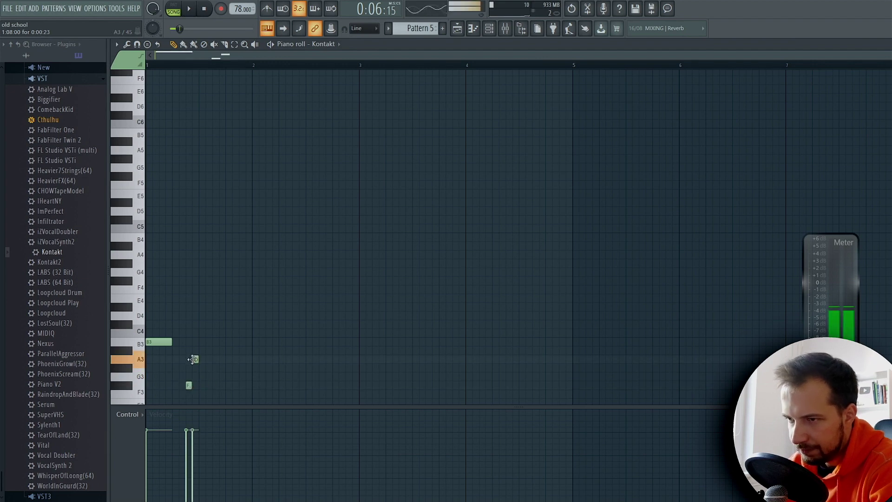
left_click(175, 7)
key("space")
scroll(203, 57, "up", 3)
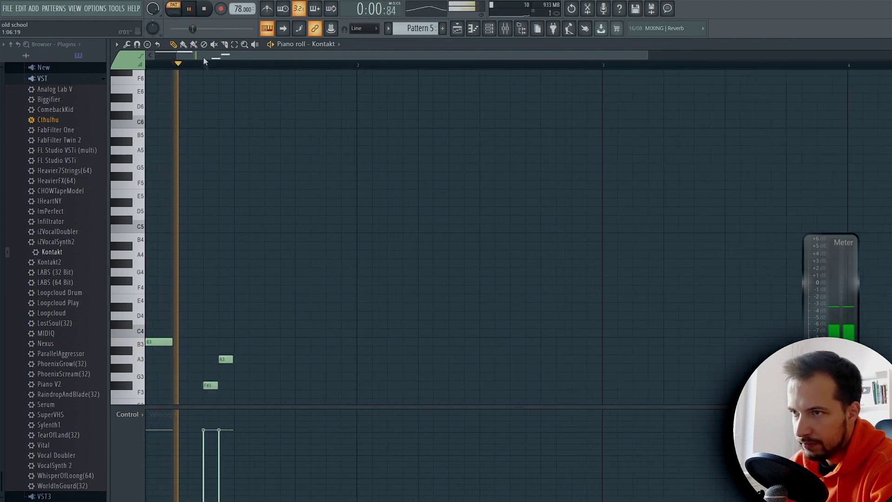
key("space")
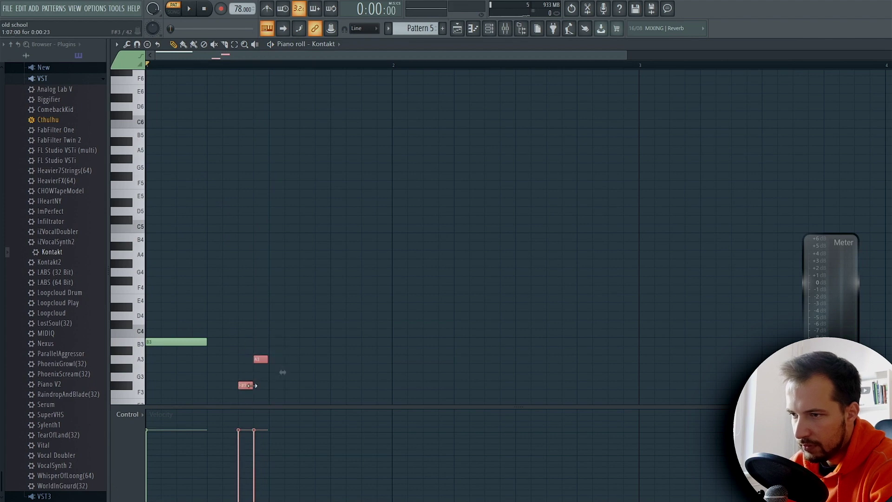
key("space")
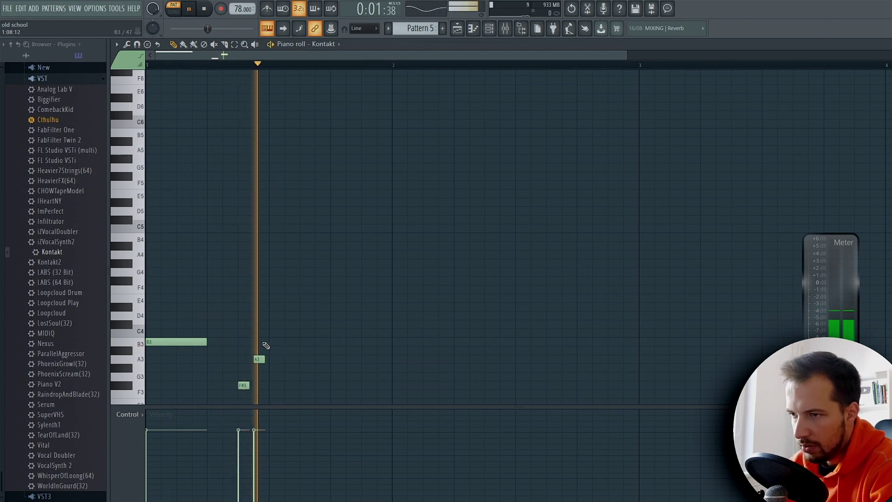
Step: Add two short B3 notes at steps 9 and 10 of bar 1, checking them against the playback
left_click(291, 341)
key("space")
key("space")
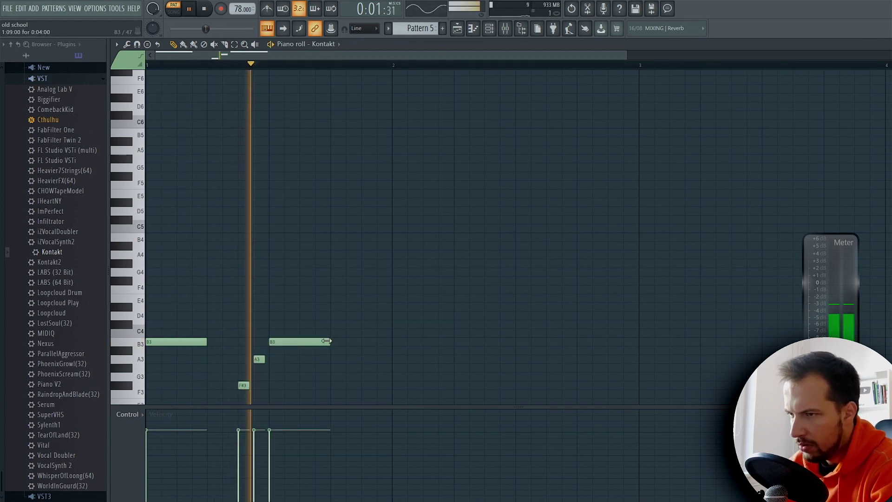
key("space")
key("space")
left_click_drag(331, 341, 283, 344)
left_click(302, 342)
right_click(303, 343)
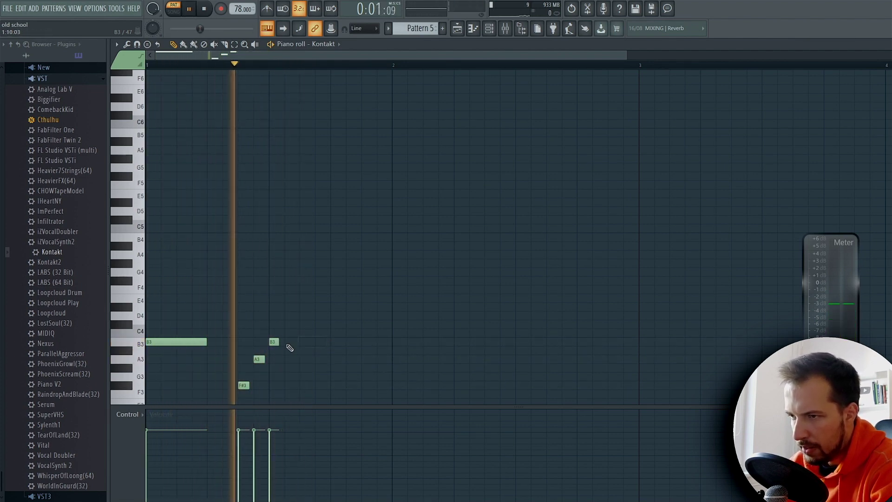
left_click(287, 343)
key("space")
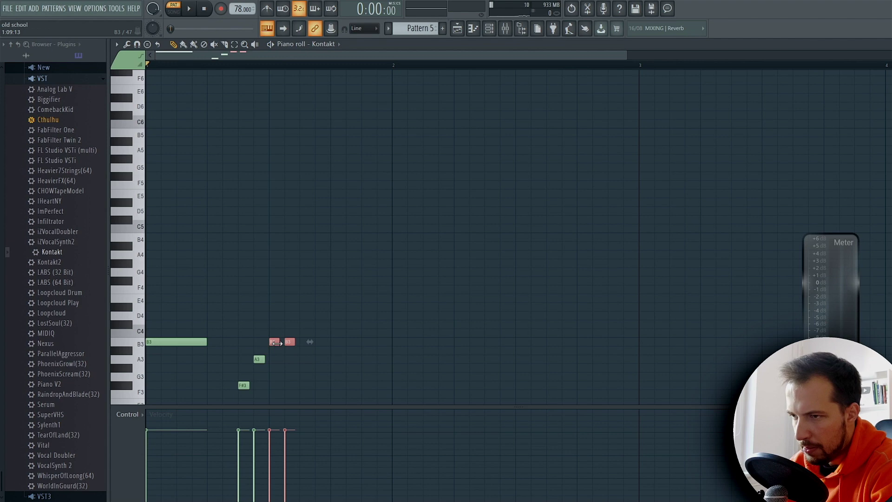
Step: Add a longer B3 note of about three steps at step 11 of bar 1
key("space")
left_click_drag(279, 343, 344, 341)
left_click(303, 358, "ctrl")
left_click(302, 342)
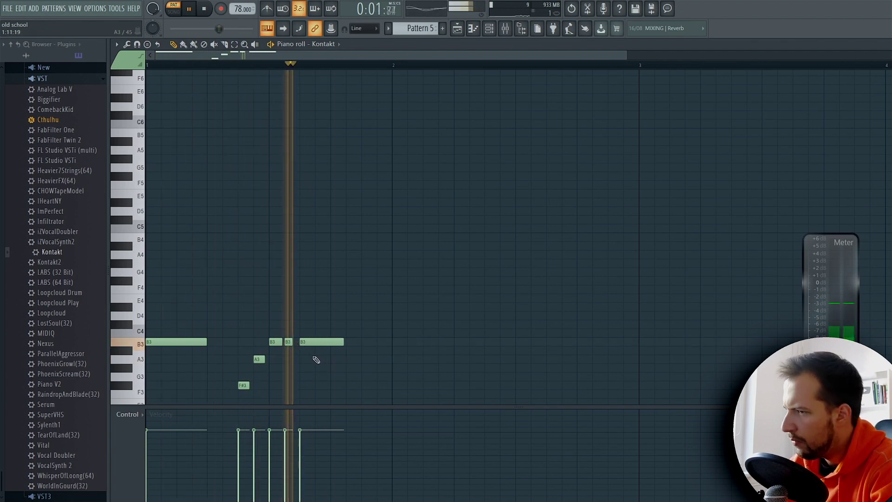
Step: Duplicate the F#3, A3 and B3 phrase from step 15 of bar 1, and turn the copy's B3 notes into one long note at bar 2
left_click_drag(361, 303, 367, 386)
left_click(443, 385, "ctrl")
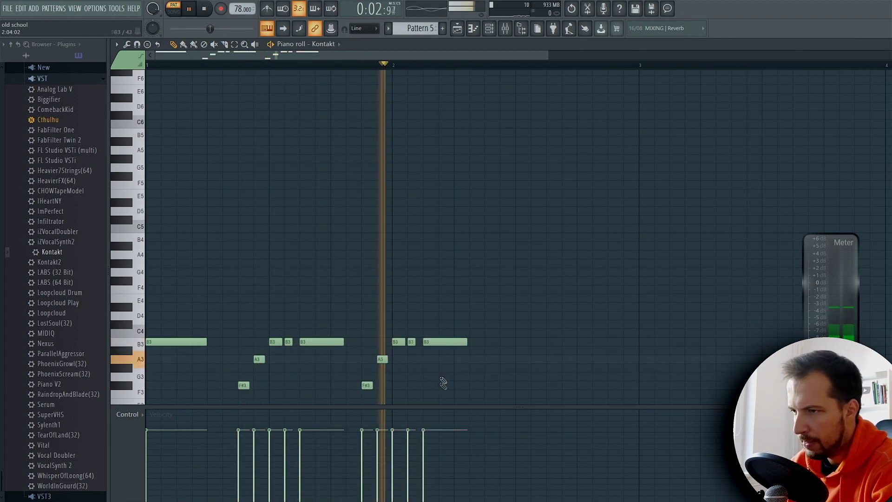
key("space")
key("space")
right_click(439, 342)
right_click(411, 341)
left_click_drag(404, 342, 472, 344)
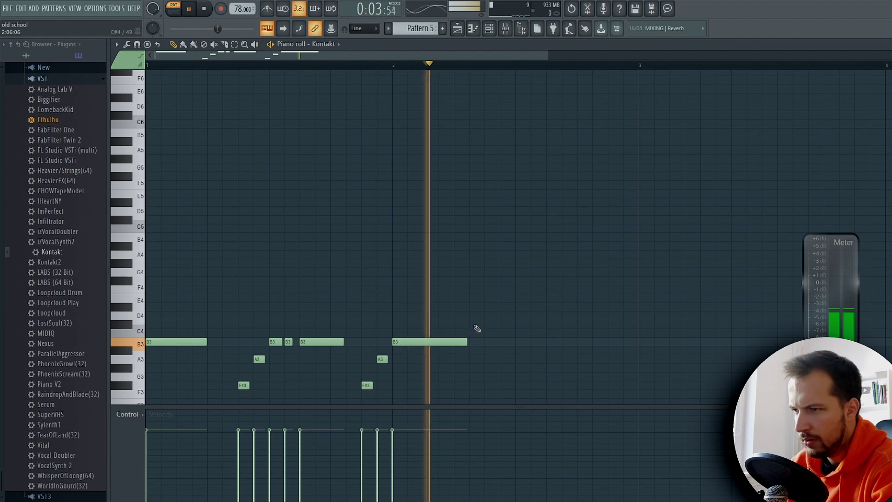
Step: Continue the bass line through bar 2 with F#3, A3, B3, D4, C#4 and A3 notes, ending on an F#3 of about three steps at bar 3
key("space")
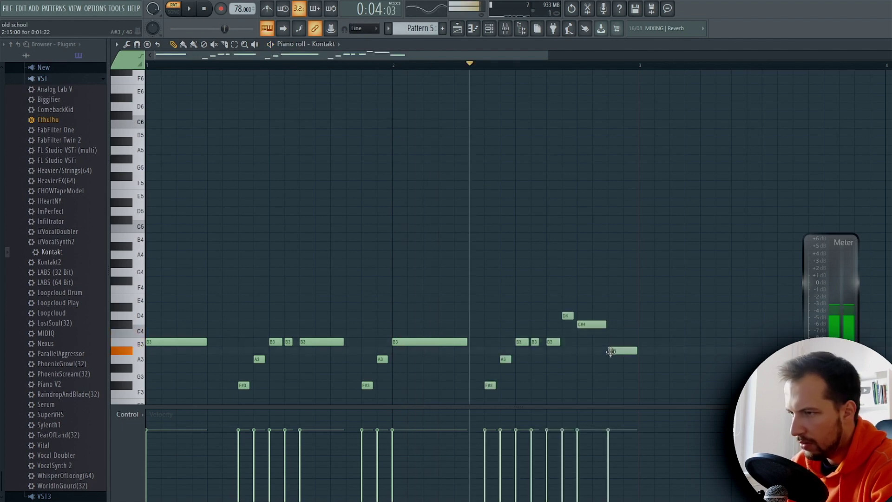
left_click_drag(667, 386, 687, 386)
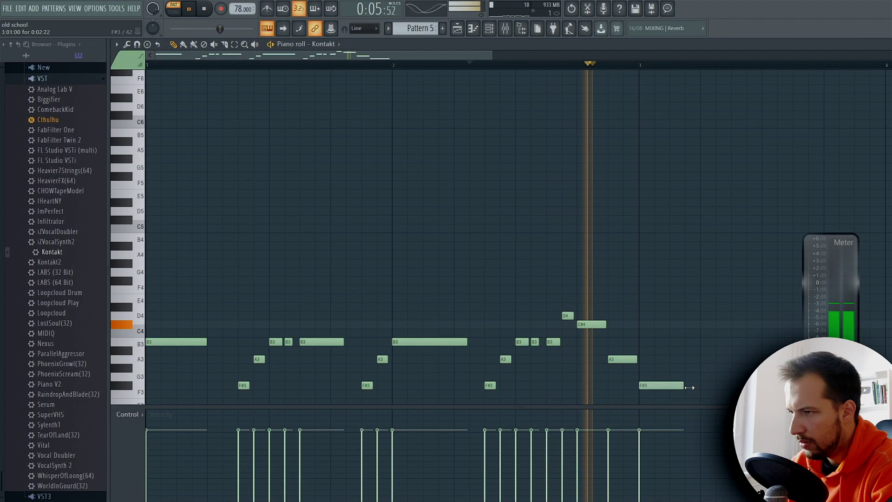
key("space")
Step: Place Pattern 5 on Track 11 from bar 3 and play the arrangement in song mode
key("F7")
left_click(569, 70)
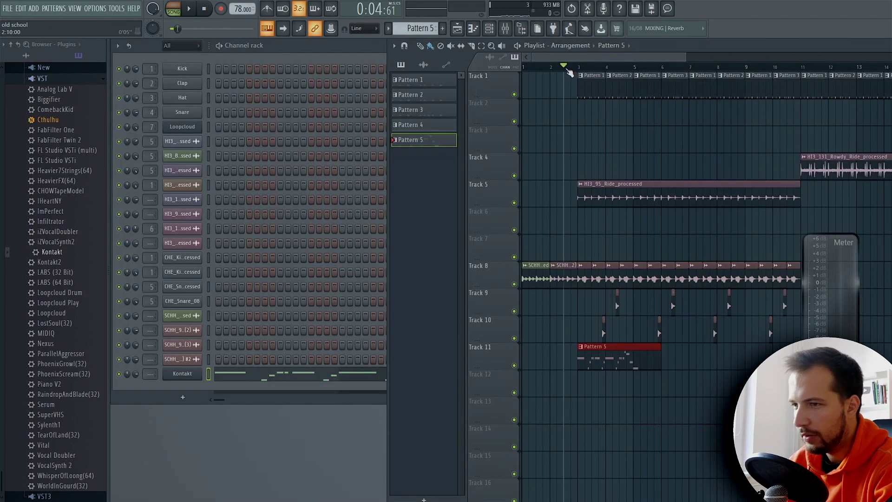
key("space")
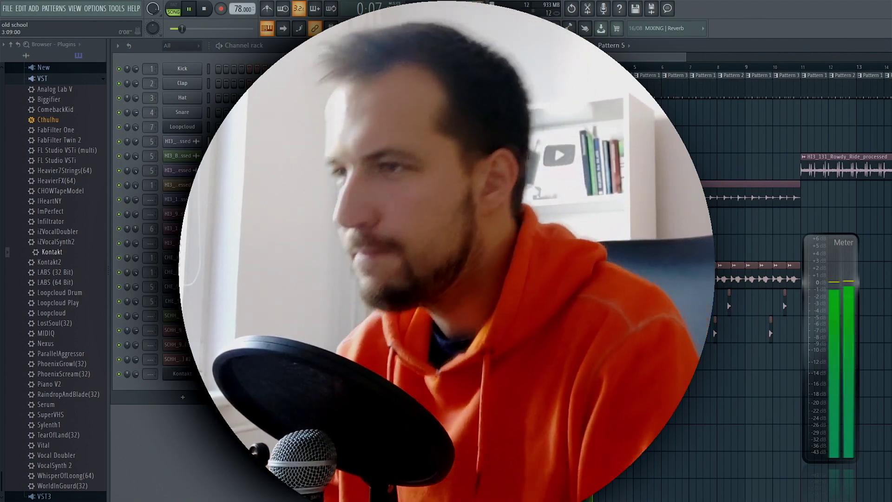
Step: Play the arrangement from bar 5 to check how the melodic loop fits with the bass line
scroll(599, 75, "up", 4)
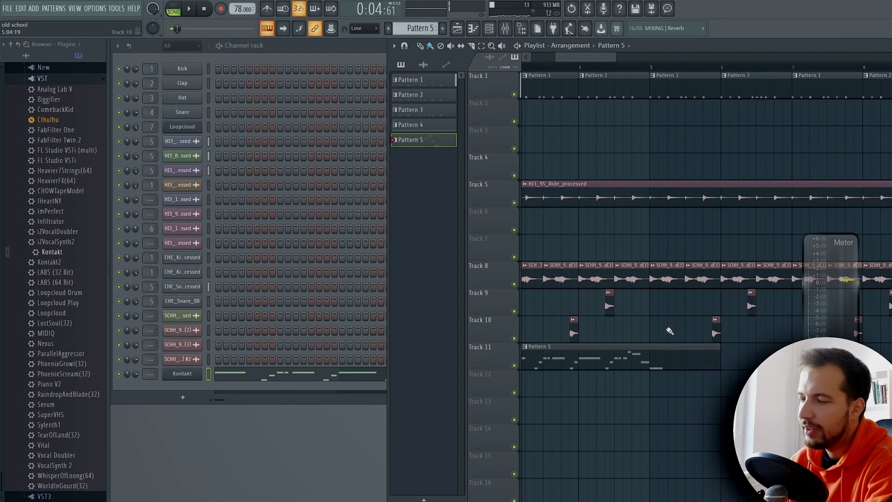
left_click_drag(600, 57, 595, 57)
left_click(679, 66)
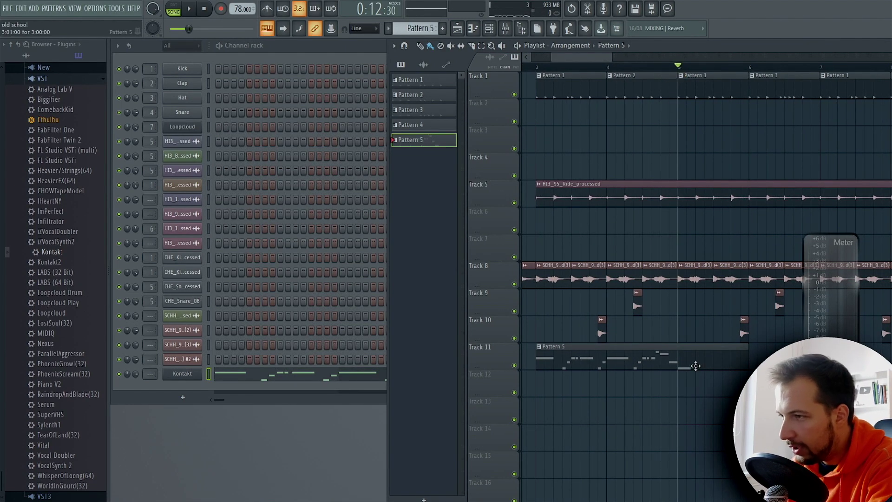
key("space")
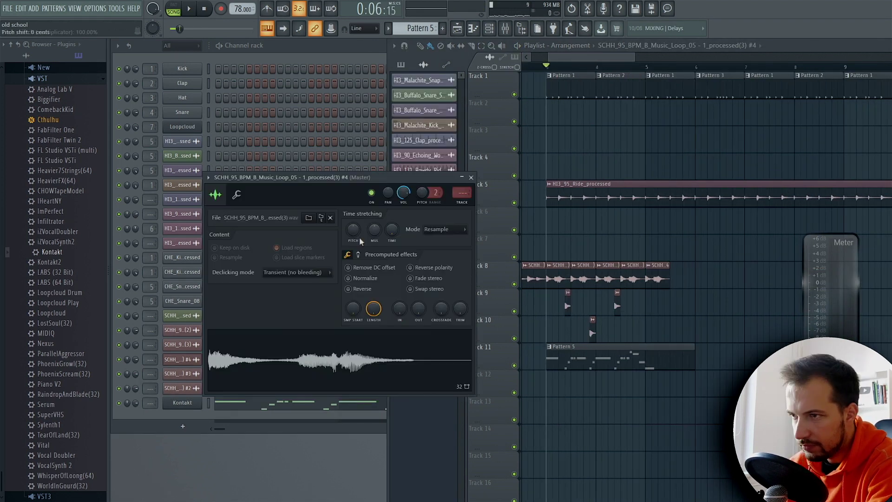
Step: Lower the pitch of the #4 loop clip at bar 5 with Auto time stretching, and audition it from bar 4
key("space")
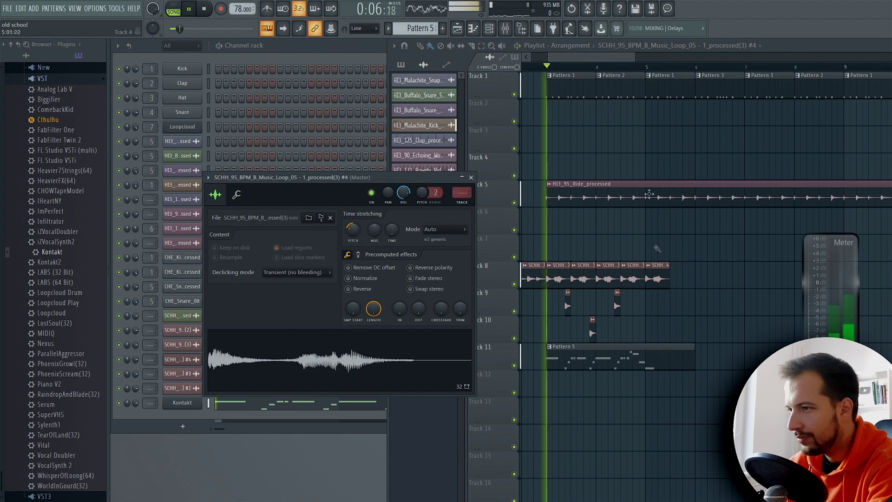
left_click(633, 74)
scroll(633, 75, "up", 3)
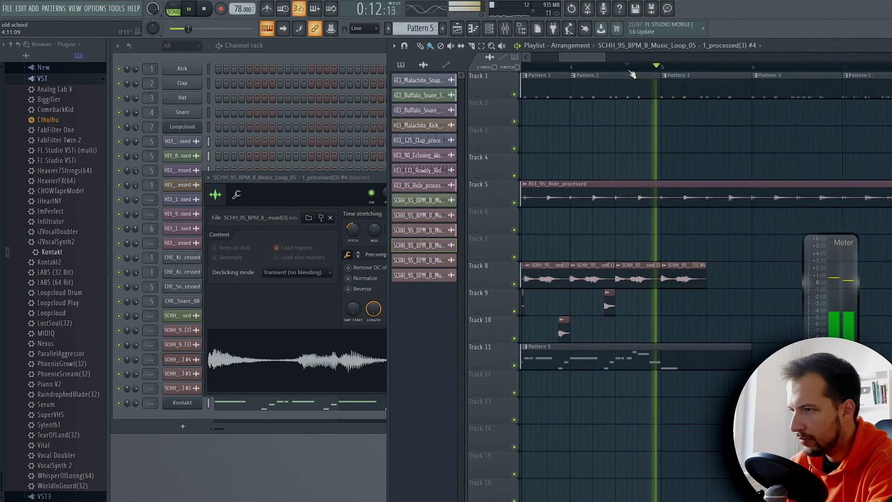
key("space")
key("space")
left_click(340, 188)
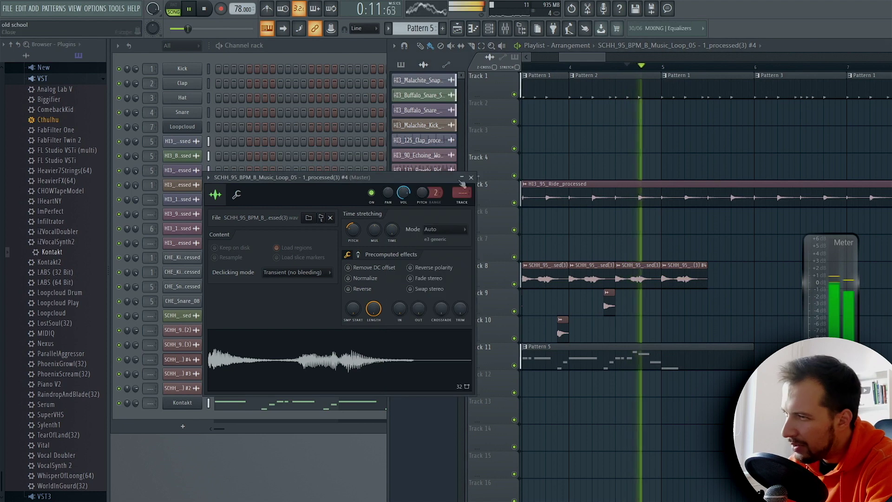
left_click(475, 177)
key("space")
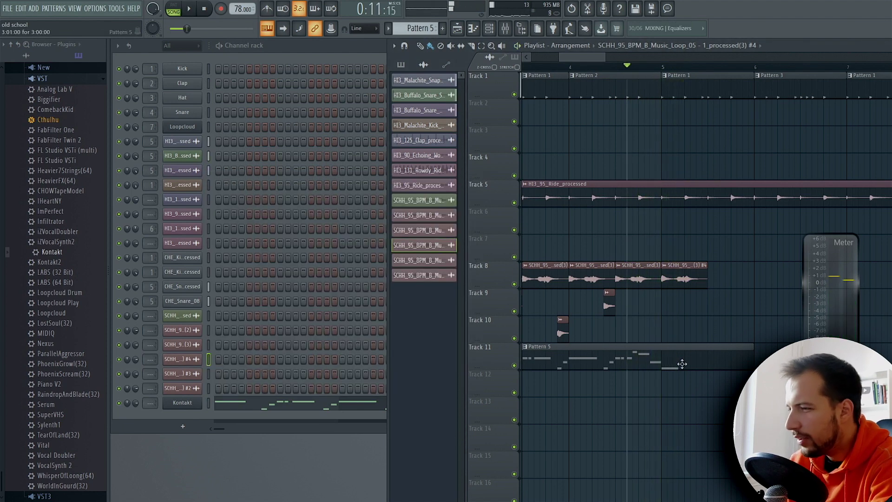
Step: Extend Pattern 5's bass line through bars 3 and 4 by copying the bar 1–2 phrases two bars on, five semitones lower
left_click(682, 364)
left_click(515, 283)
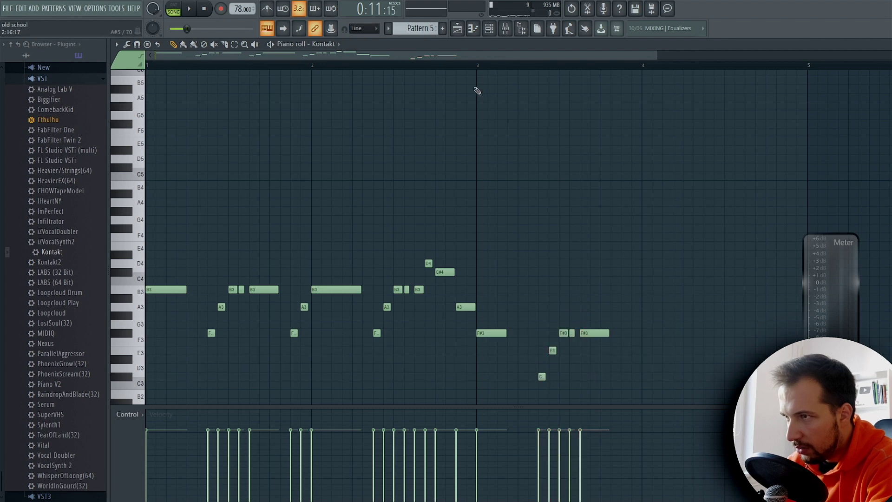
left_click(174, 9)
left_click(188, 11)
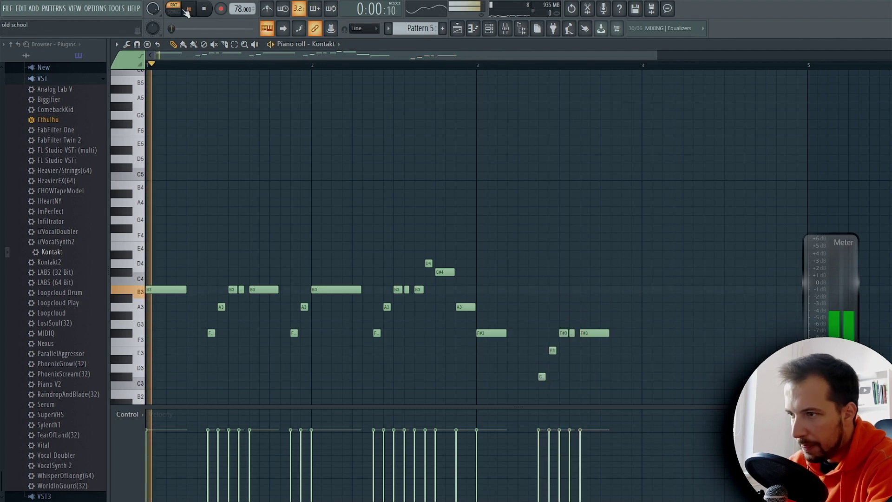
left_click(480, 64)
scroll(482, 66, "down", 2)
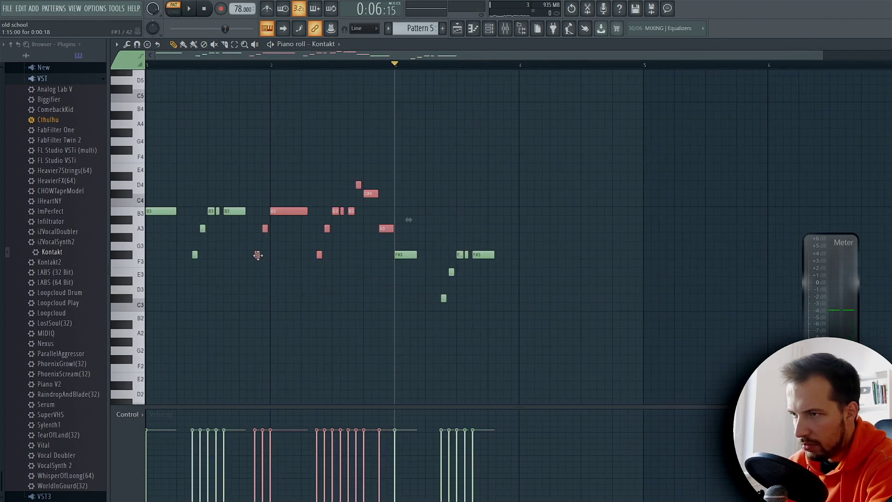
left_click_drag(258, 256, 508, 295)
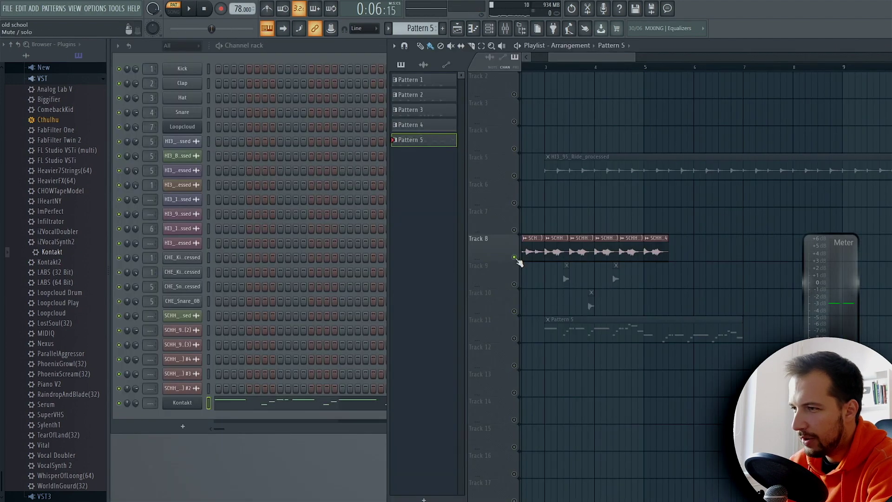
Step: Play the song from bar 3 and duplicate the #4 loop clip on Track 8 three times up to bar 7
key("F7")
left_click(538, 63)
key("l")
key("space")
left_click(664, 256, "ctrl")
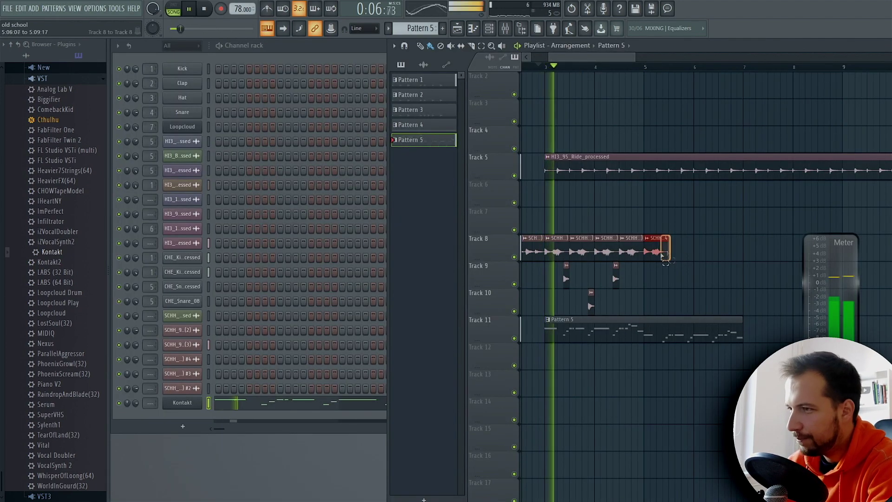
key("ctrl+b")
key("ctrl+b")
key("ctrl+b")
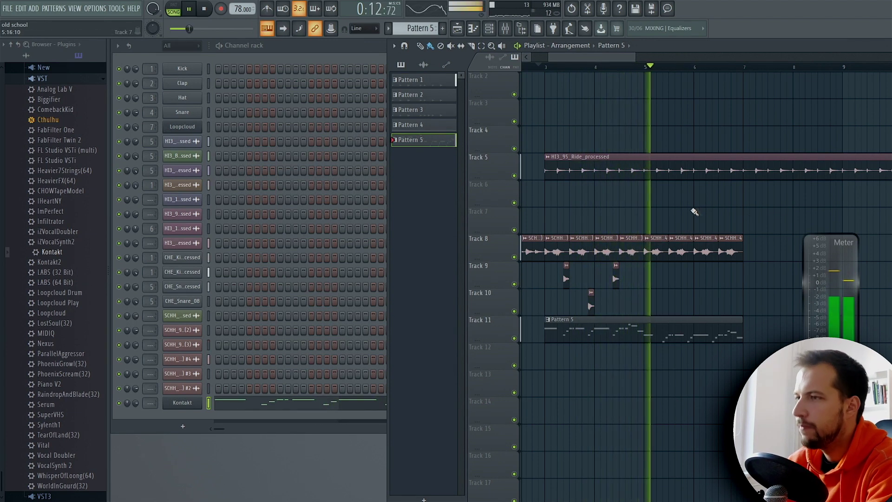
Step: Place an eight-step #4 loop clip on Track 9 at step 7 of bar 5, make it unique and lower its pitch
left_click_drag(602, 57, 601, 61)
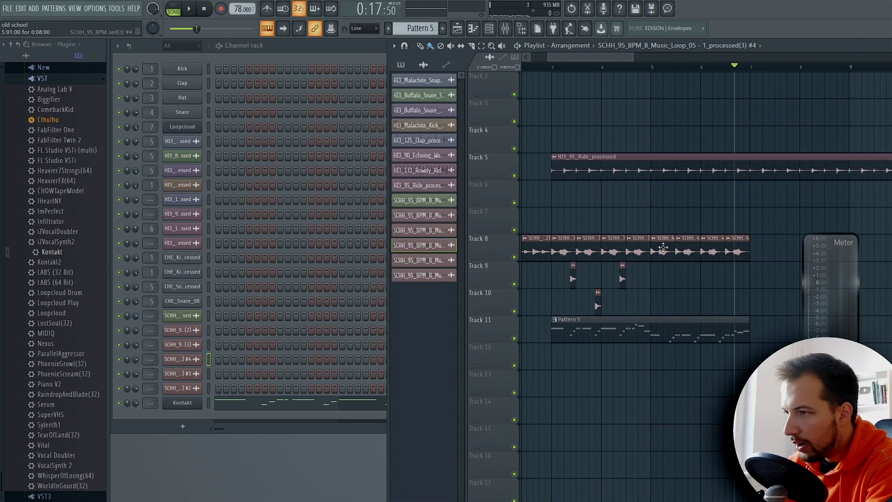
double_click(663, 249)
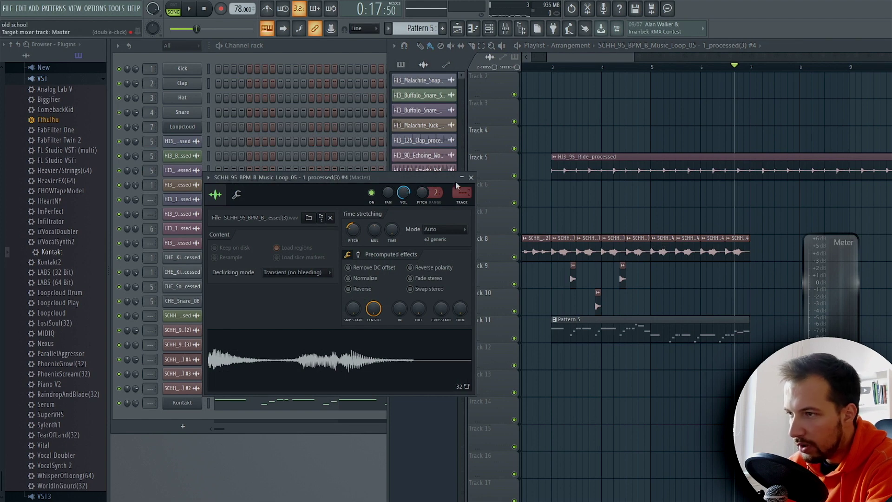
left_click(471, 177)
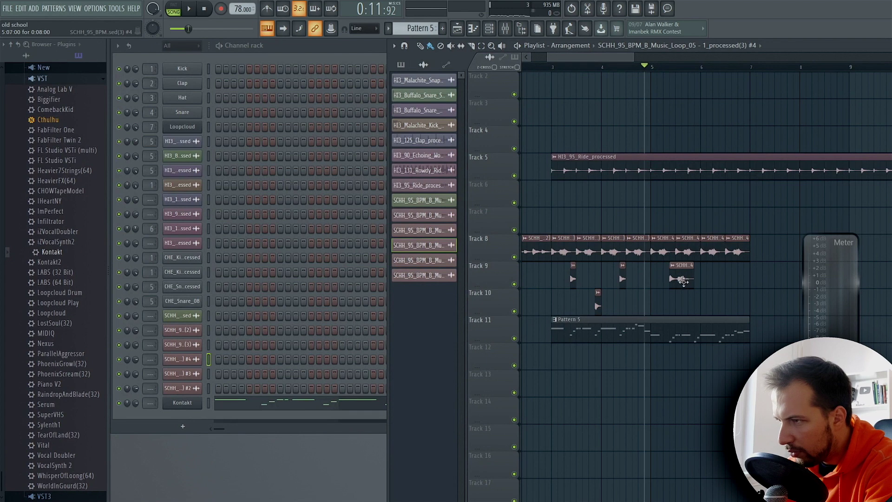
left_click(704, 337)
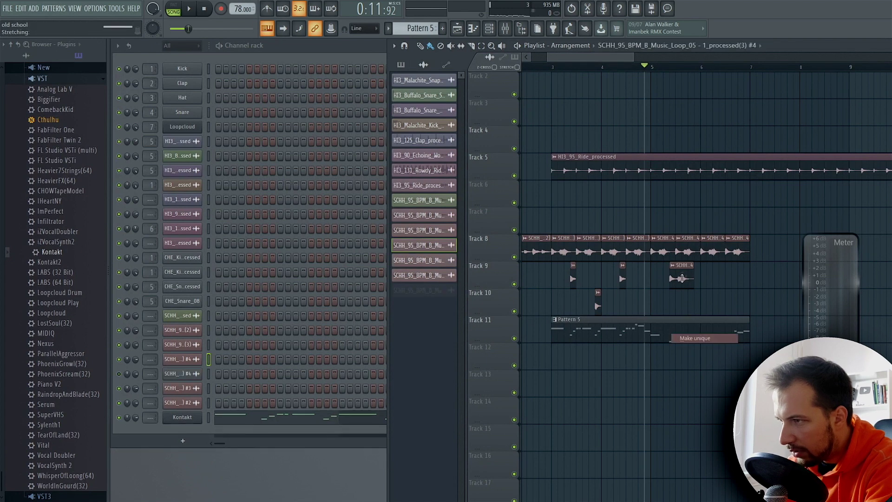
double_click(682, 276)
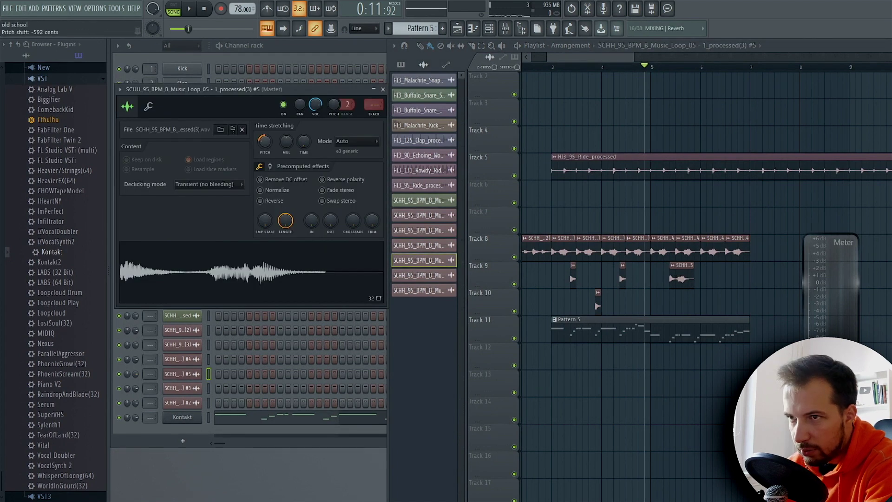
left_click(382, 89)
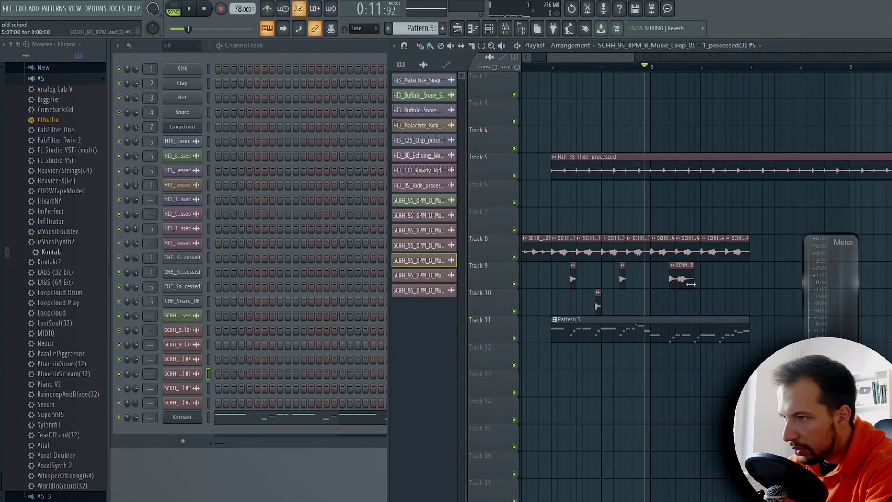
key("space")
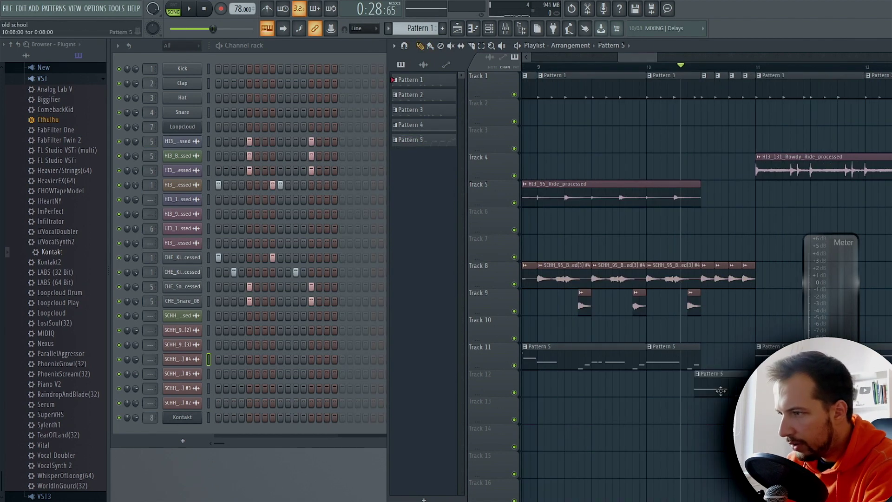
Step: Fill the second half of bar 10 on Track 12 with four two-step Pattern 5 clips and audition the transition
left_click_drag(736, 392, 719, 391)
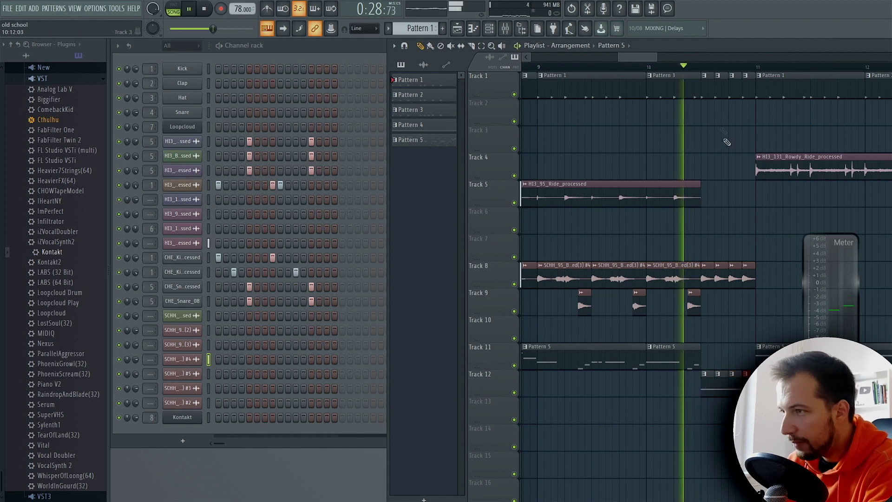
left_click_drag(648, 57, 725, 60)
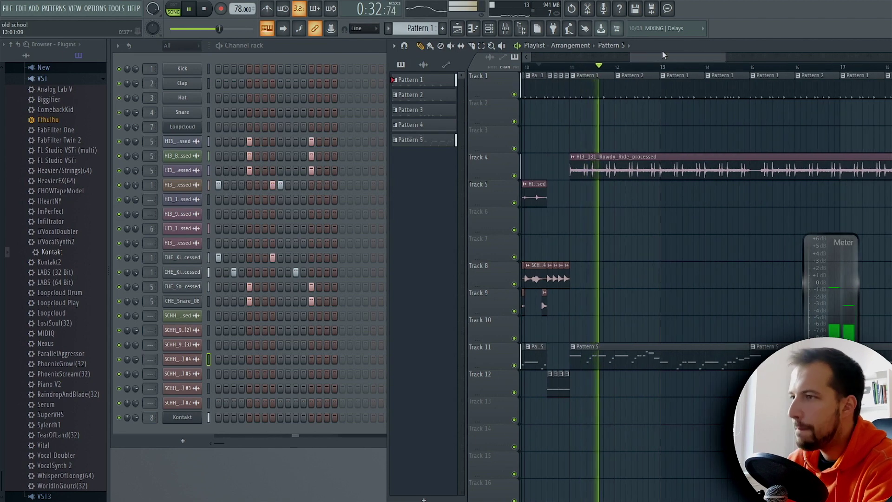
left_click_drag(663, 51, 659, 60)
key("space")
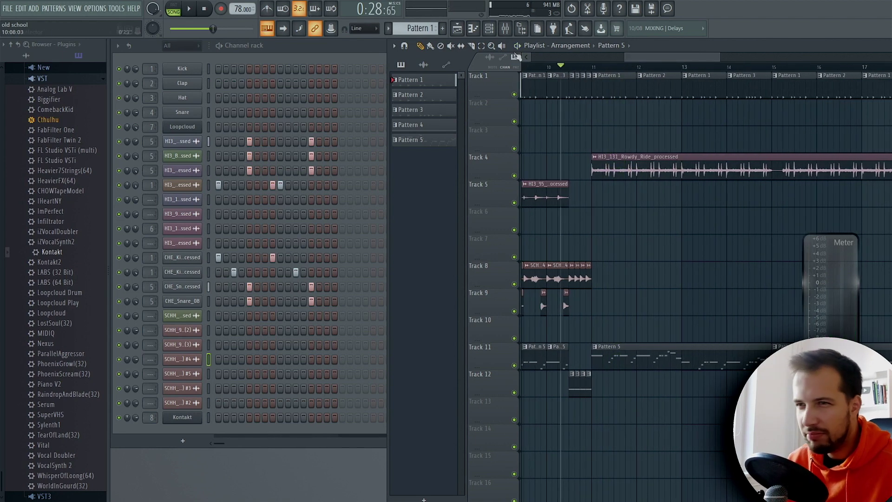
Step: Save the project and copy the loop clips on Tracks 8 to 10 from bars 3–10 to start at bar 11
left_click(11, 9)
left_click(15, 55)
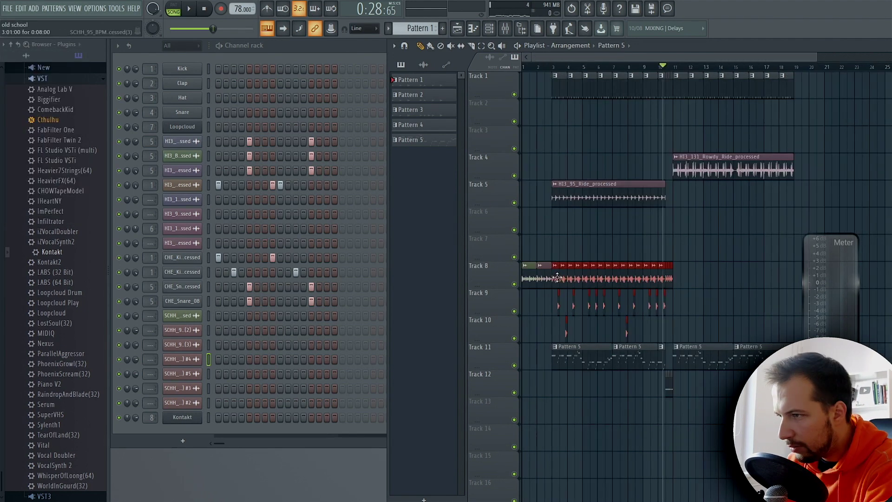
left_click_drag(558, 278, 666, 278)
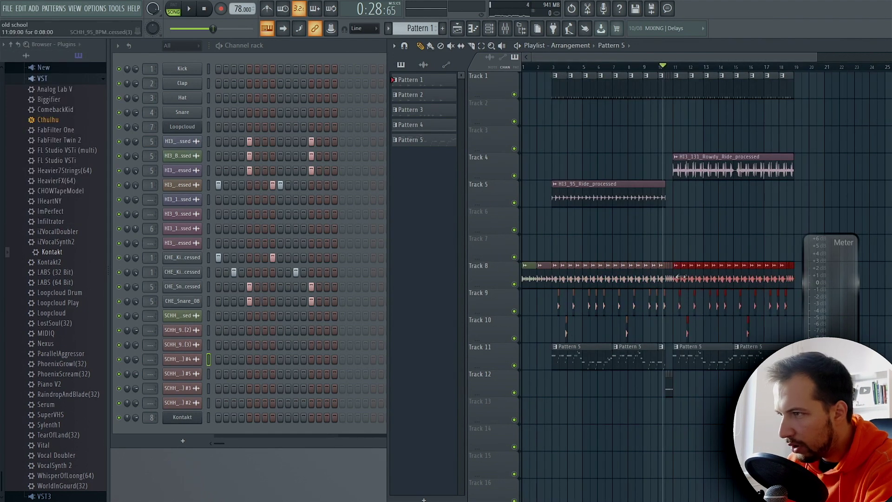
Step: Switch to Loopcloud, preview the Classic Hip Hop melodic loops and buy SCHH_95_BPM_B_Music_Loop_37 - 1
scroll(666, 70, "up", 3)
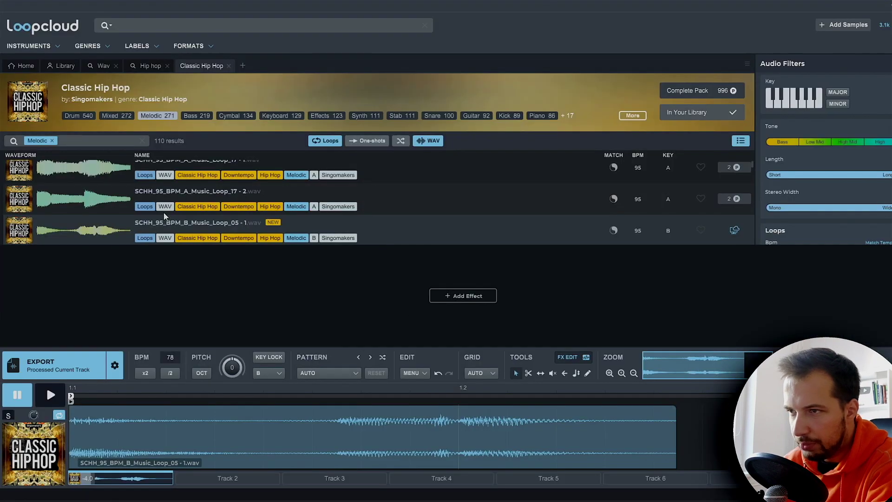
scroll(423, 216, "up", 1)
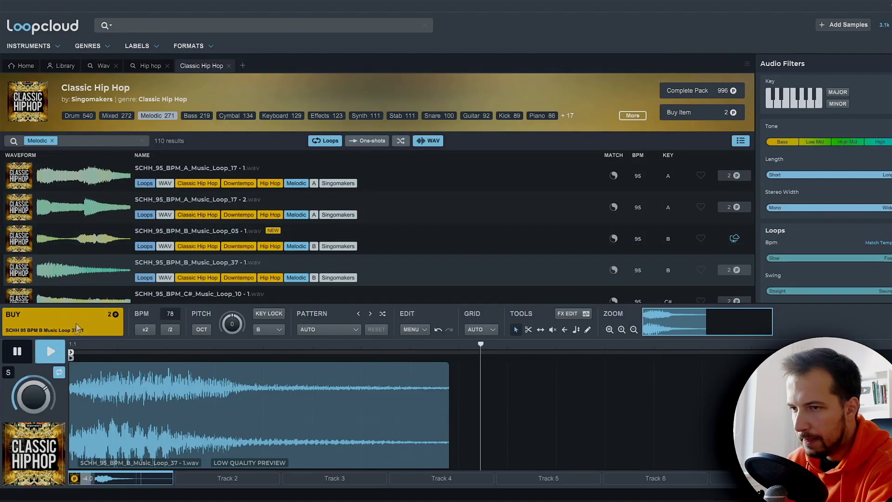
scroll(102, 261, "down", 2)
scroll(101, 250, "up", 3)
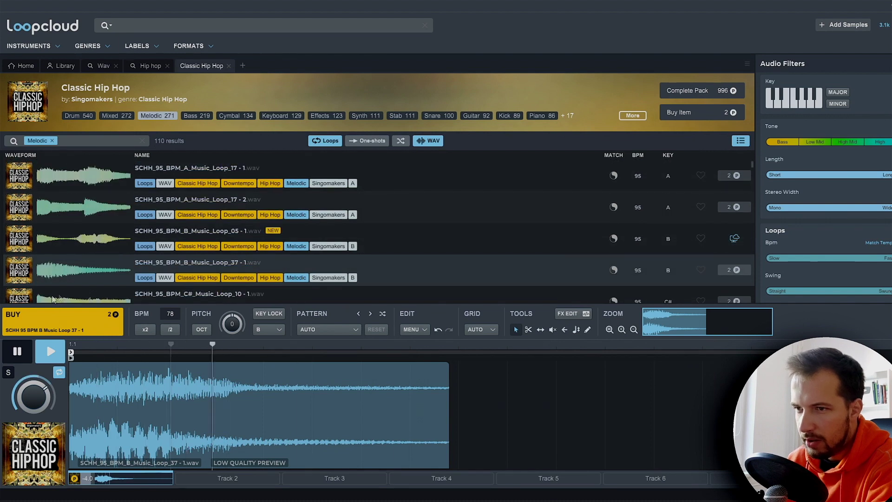
left_click(723, 274)
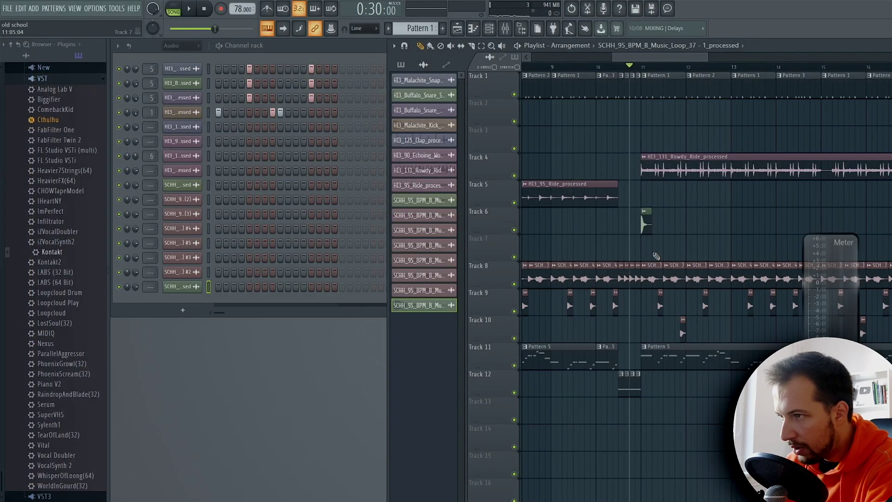
Step: Position the Music_Loop_37 clip on Track 6 at bar 11 in FL Studio, open its sampler settings and play the section
left_click_drag(646, 217, 645, 225)
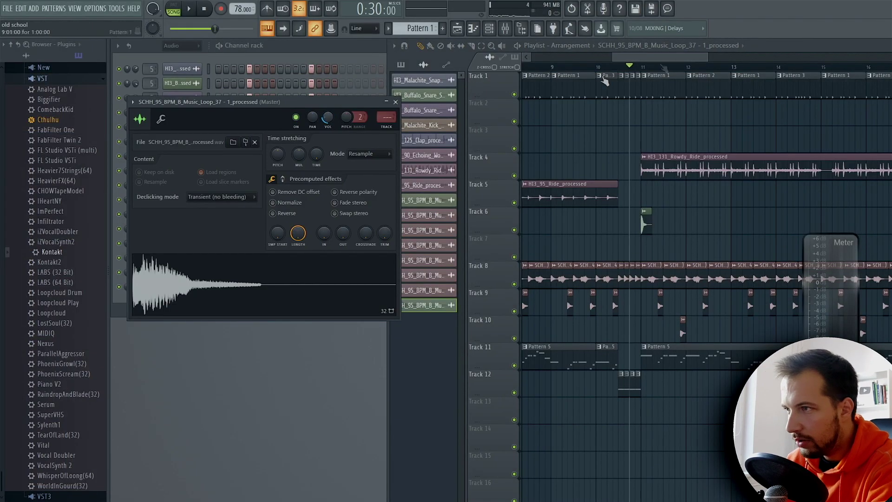
key("space")
left_click_drag(653, 60, 660, 60)
Step: Try repeating the Music_Loop_37 clip every four steps along Track 6 from bar 11 during playback
left_click(628, 223)
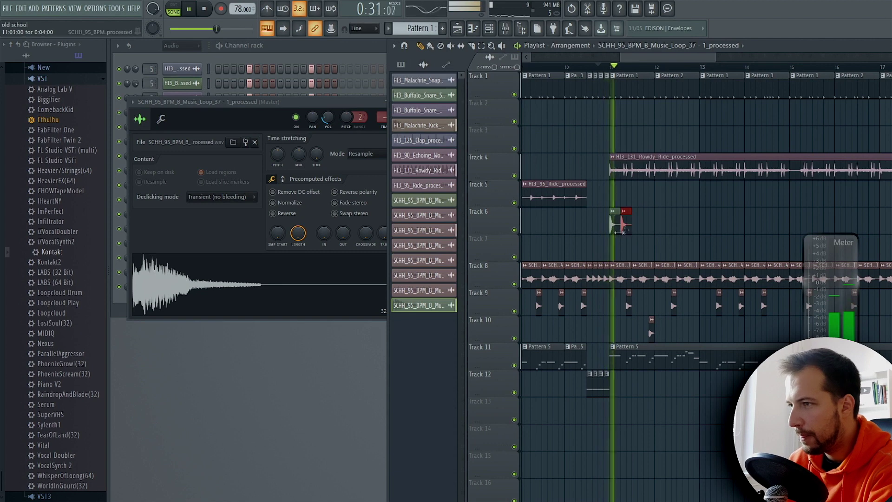
left_click(638, 223)
left_click(650, 223)
left_click(661, 223)
left_click(672, 225)
left_click(684, 225)
left_click(695, 225)
key("space")
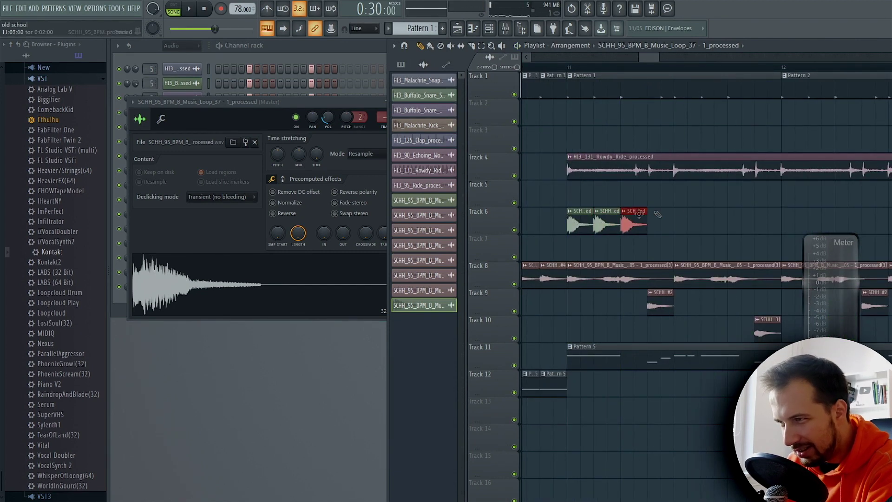
Step: Fill bar 11 of Track 6 with eight two-step Music_Loop_37 clips, duplicate them across bar 12 and audition the result
key("space")
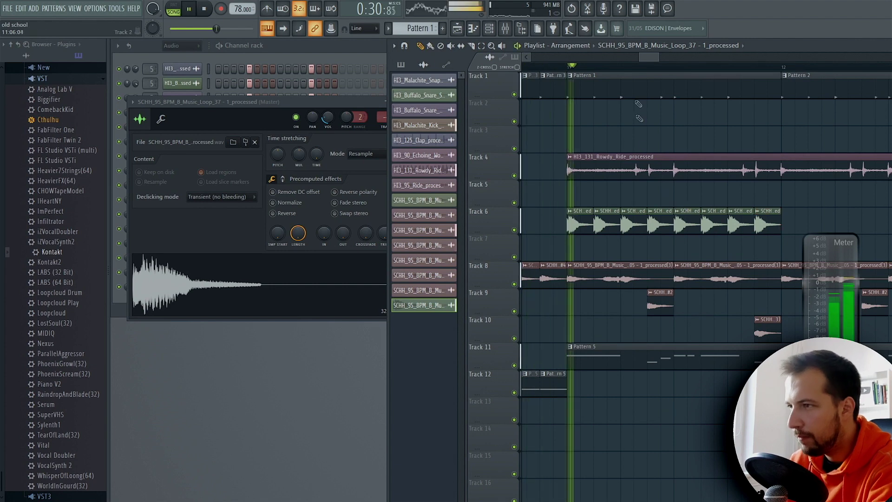
scroll(674, 131, "down", 5)
left_click_drag(629, 218, 699, 223)
key("ctrl+b")
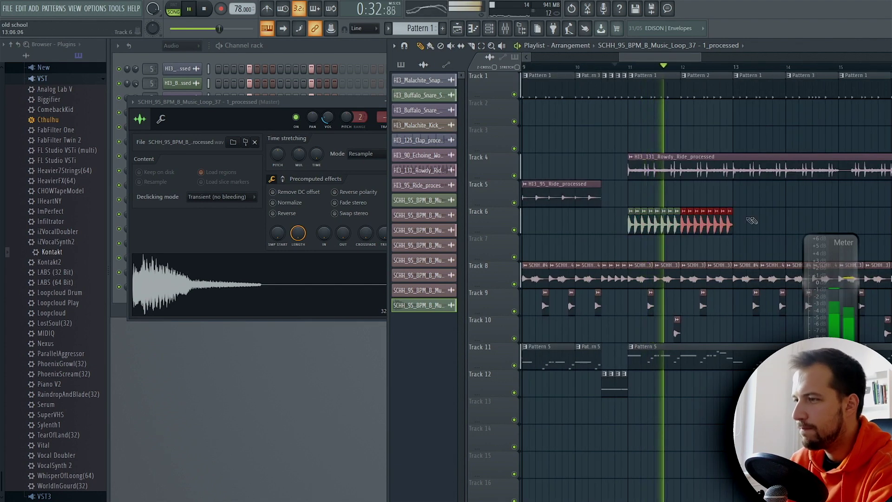
left_click(779, 215, "ctrl")
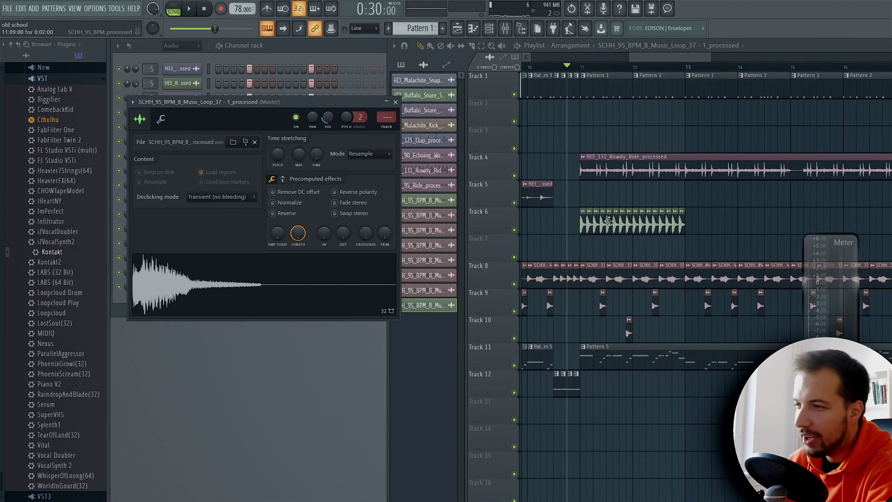
Step: Lower the Music_Loop_37 sampler's channel volume to about 14% and audition it in the arrangement
left_click_drag(332, 120, 329, 122)
key("space")
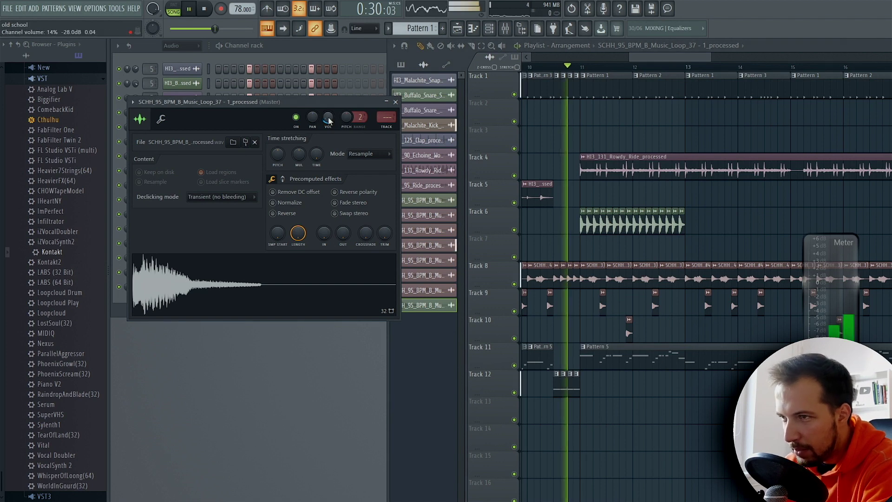
key("space")
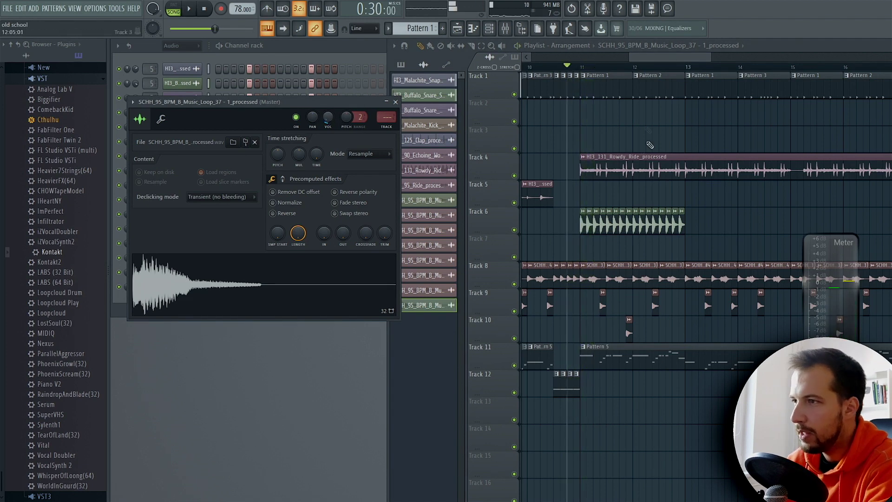
Step: Remove the repeated Music_Loop_37 clips from bars 11 and 12 of Track 6
scroll(596, 157, "up", 3)
scroll(575, 72, "up", 1)
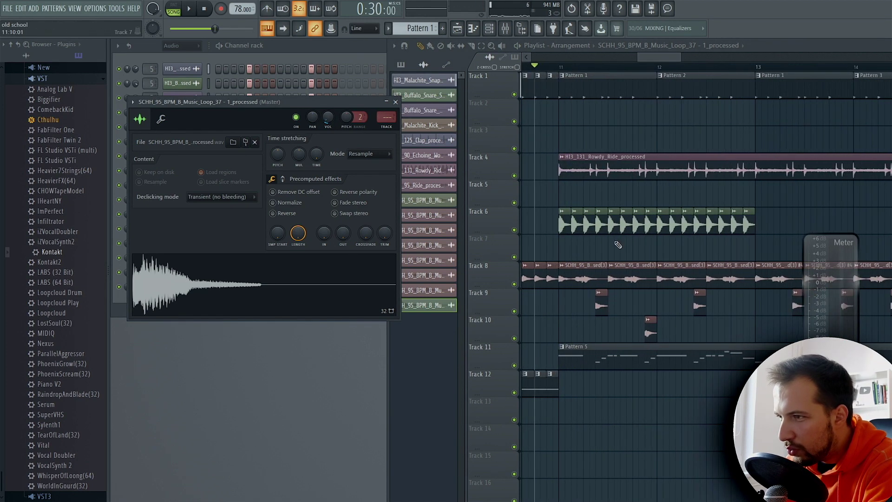
right_click(601, 223)
Step: Switch to Loopcloud, add the Tonebox effect with the Crunchy and Saturated preset to Music_Loop_37 and preview it
key("alt+Tab")
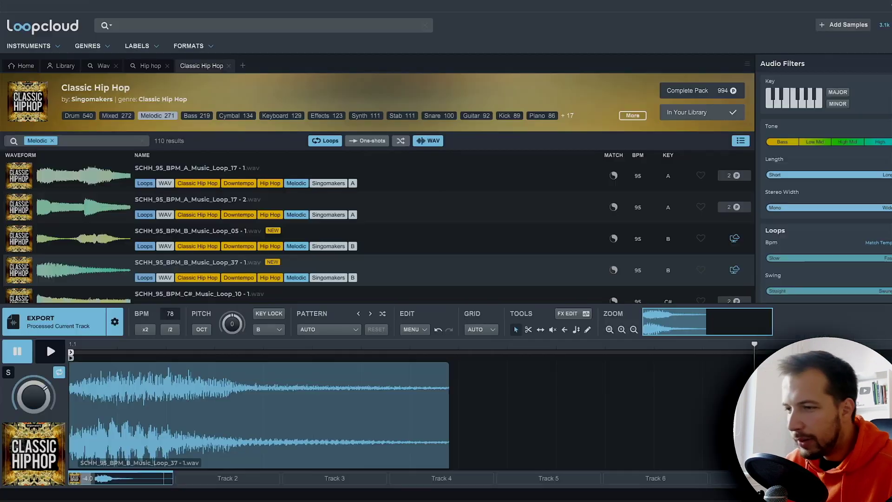
left_click(571, 314)
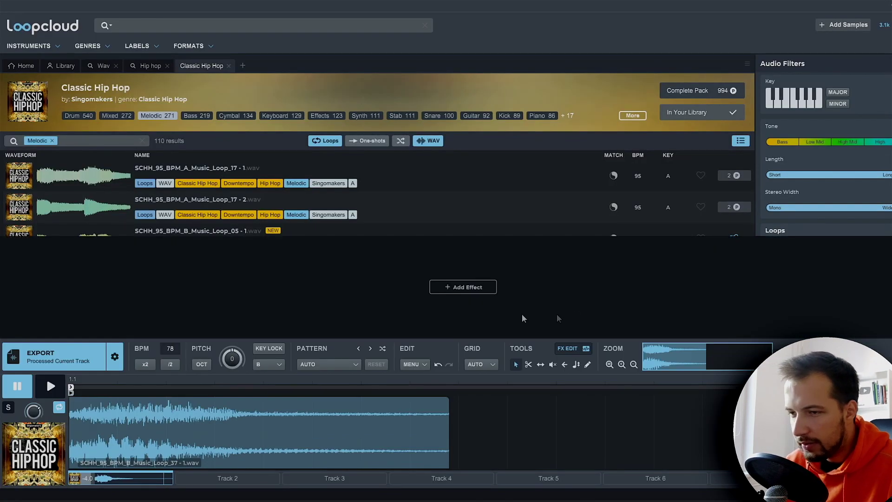
left_click(23, 389)
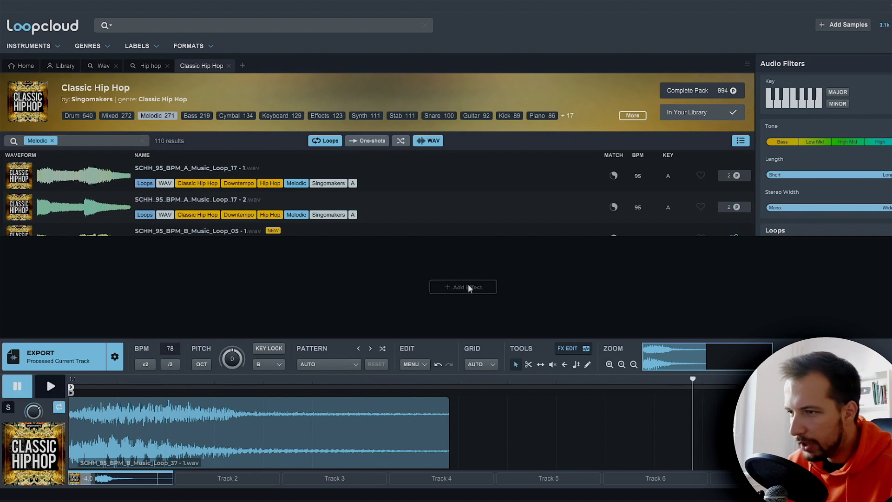
left_click(468, 291)
mouse_move(445, 233)
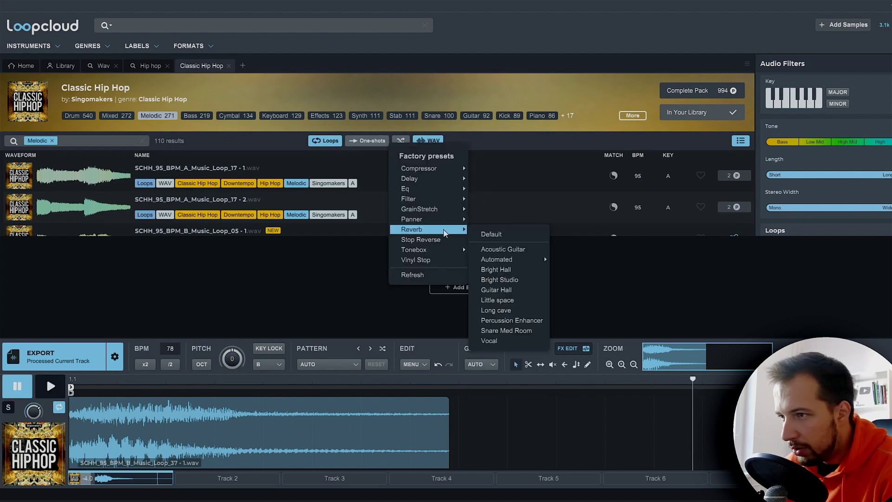
mouse_move(449, 253)
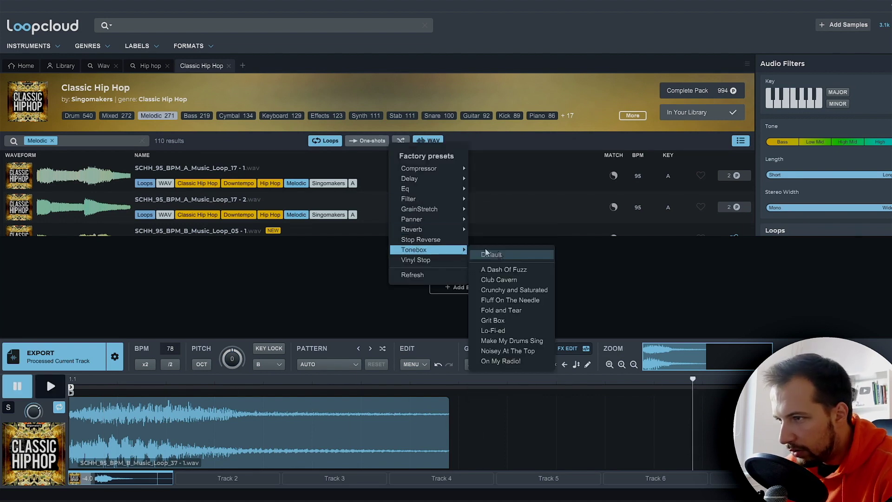
left_click(523, 331)
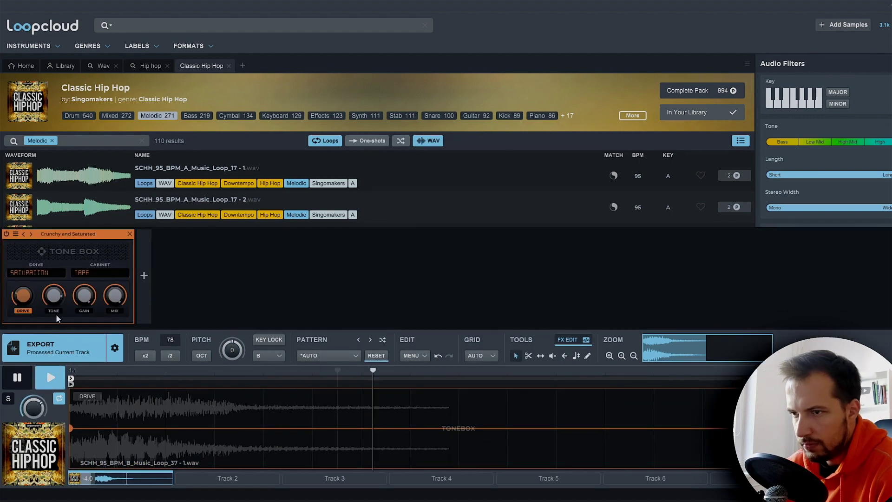
left_click(75, 358)
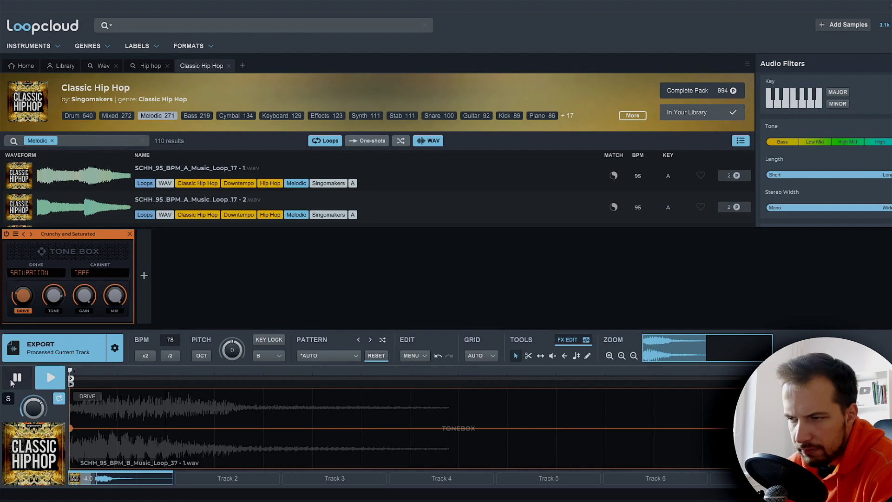
Step: Add a Reverb effect with the Little space preset after the Tonebox and play the loop
left_click(144, 277)
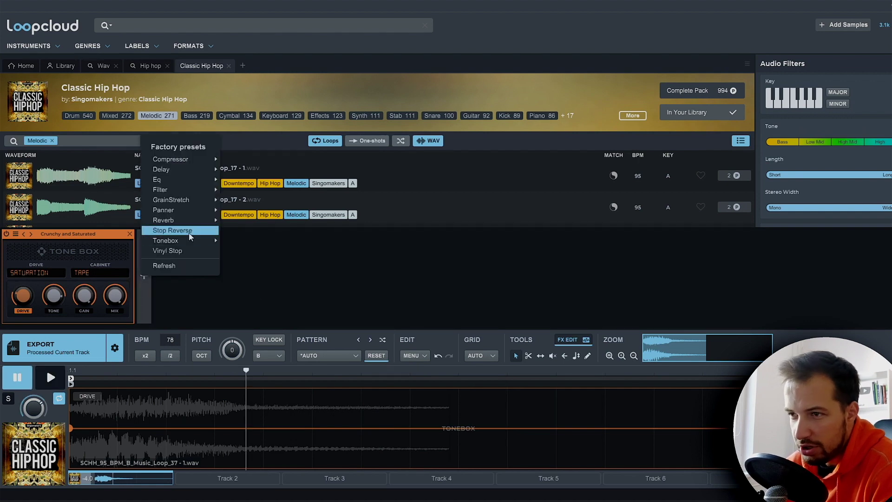
mouse_move(182, 224)
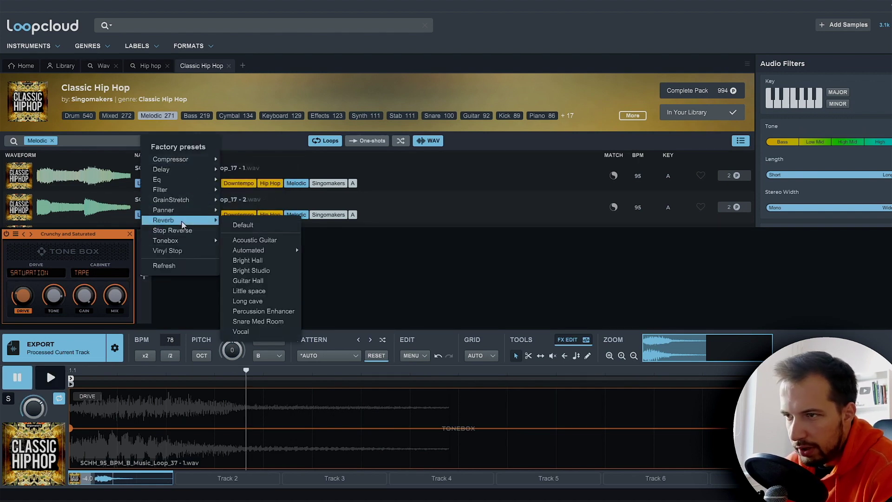
left_click(269, 291)
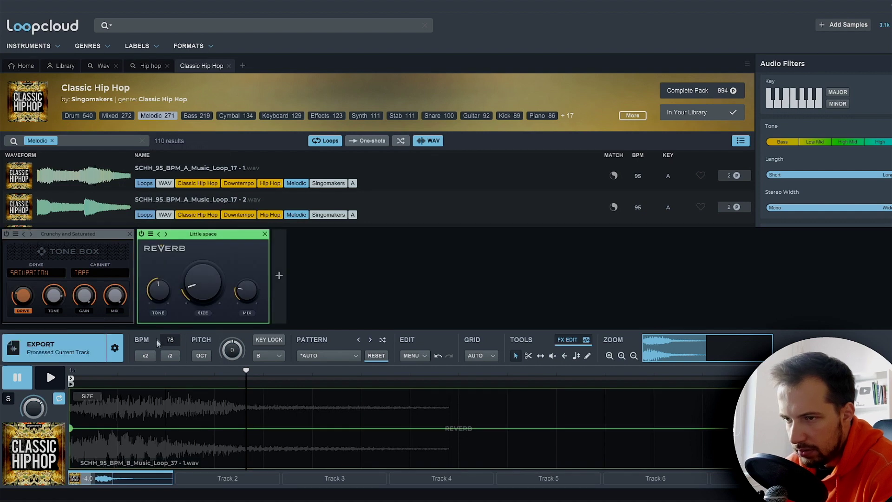
left_click(47, 385)
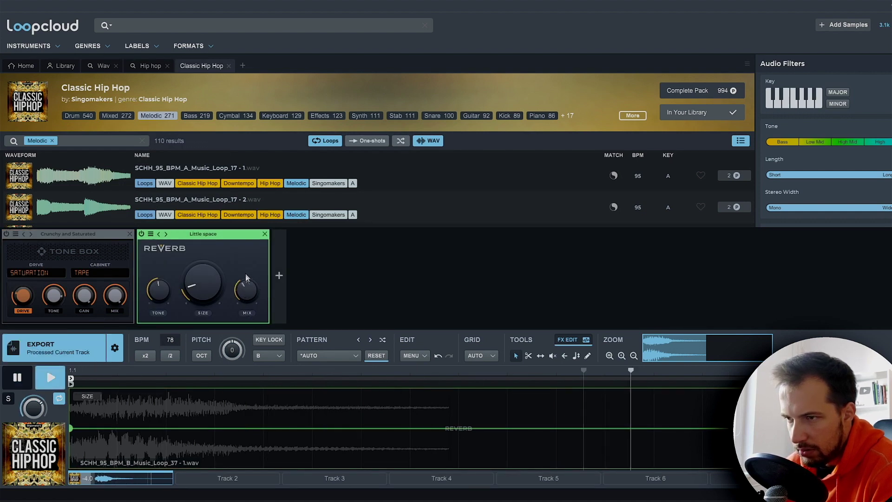
Step: Raise the reverb's mix, tone and size while the loop plays, and stop playback
left_click_drag(247, 278, 247, 253)
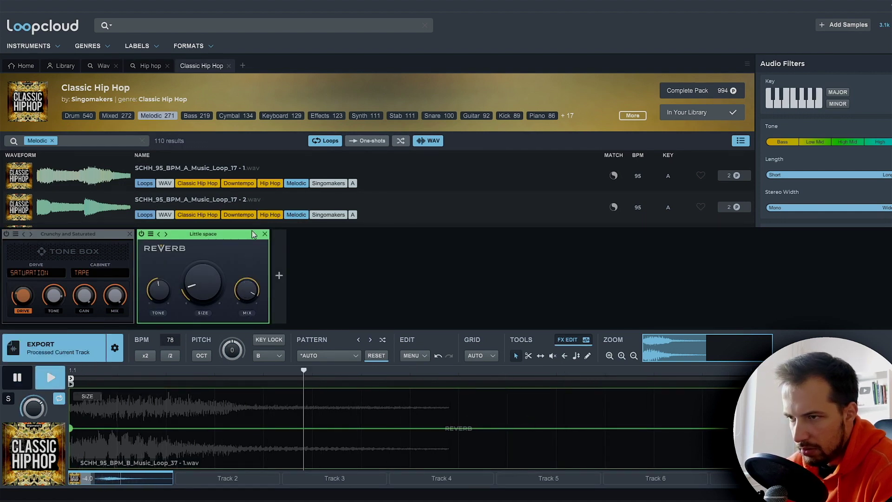
left_click_drag(246, 294, 249, 318)
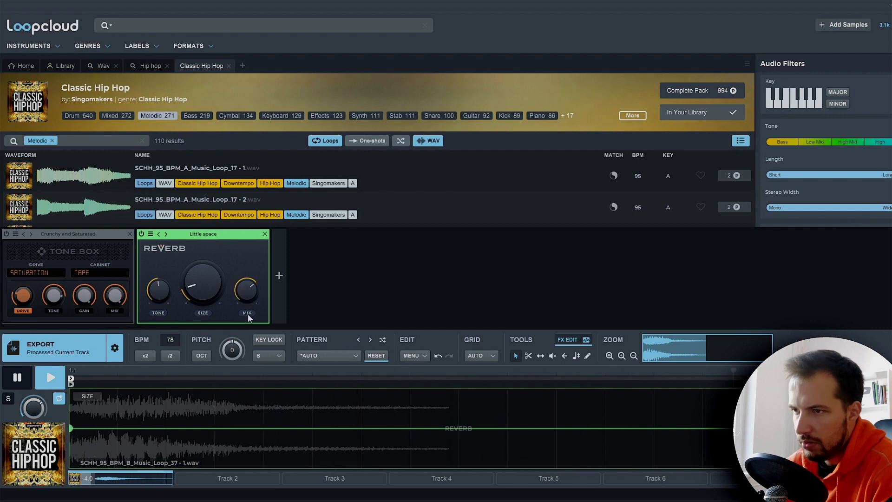
left_click_drag(253, 281, 251, 296)
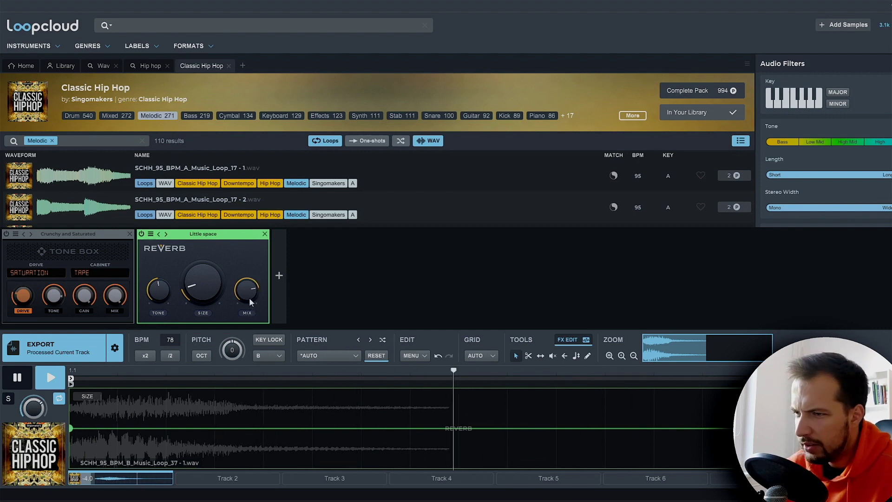
left_click_drag(159, 293, 159, 272)
mouse_move(202, 303)
left_mouse_down()
mouse_move(201, 293)
mouse_move(203, 312)
left_mouse_up()
key("space")
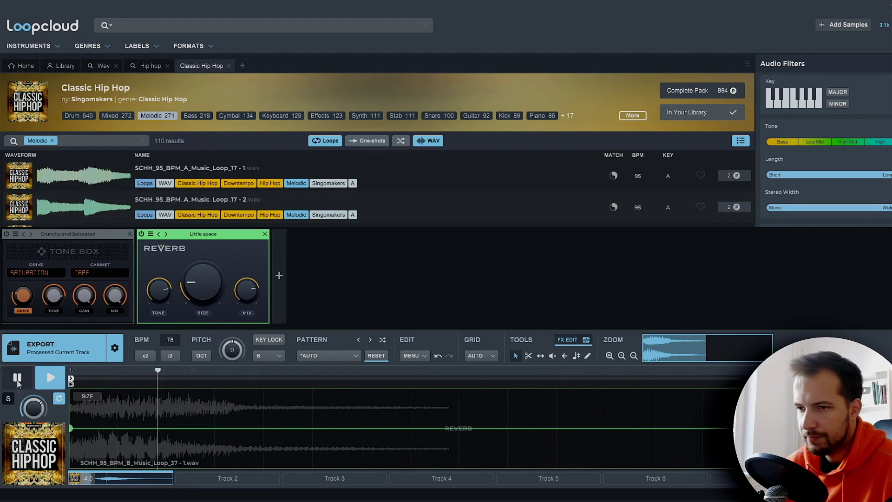
Step: Add a Filter effect with the Dark utility preset after the reverb, play the loop and adjust the cutoff frequency
left_click(279, 276)
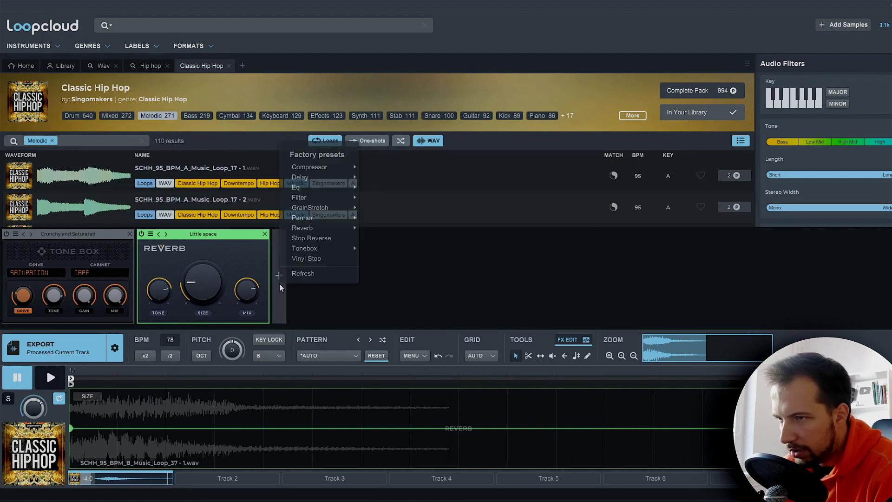
mouse_move(325, 192)
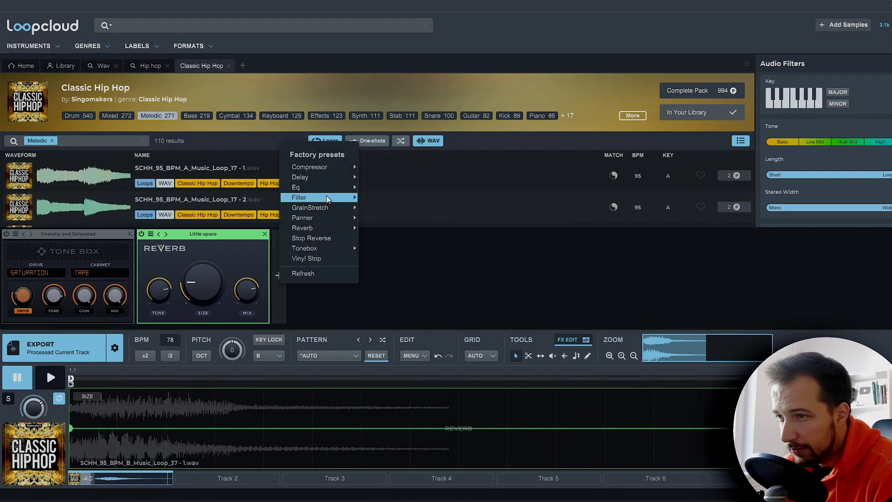
mouse_move(390, 238)
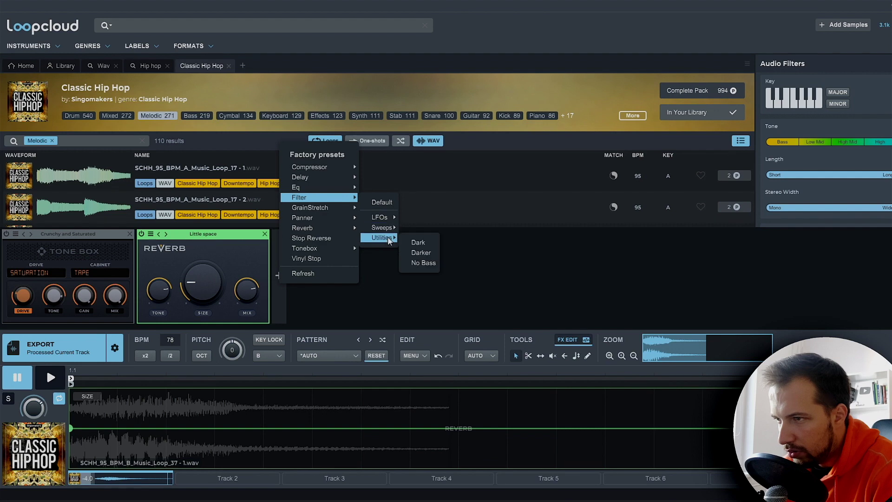
left_click(419, 242)
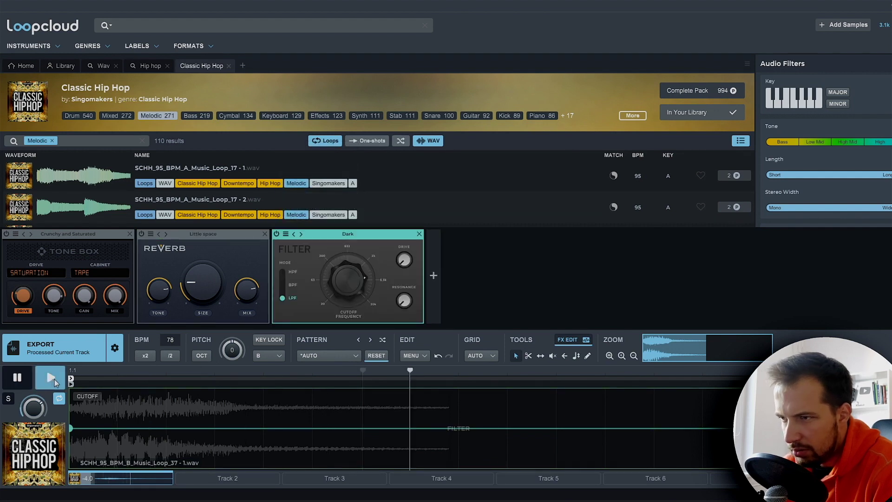
left_click(52, 379)
left_click_drag(351, 305, 351, 281)
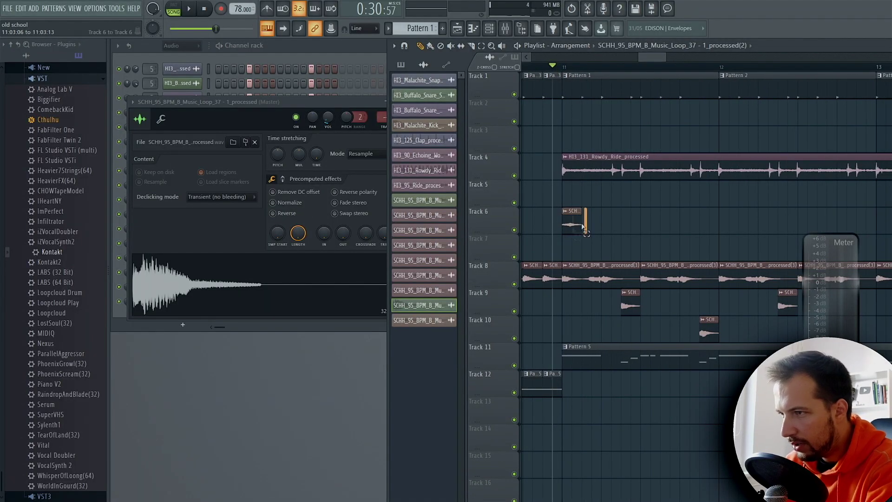
Step: In FL Studio, repeat the processed Music_Loop_37 clip every two steps from bar 11 on Track 6, extending the fourth to four steps
key("space")
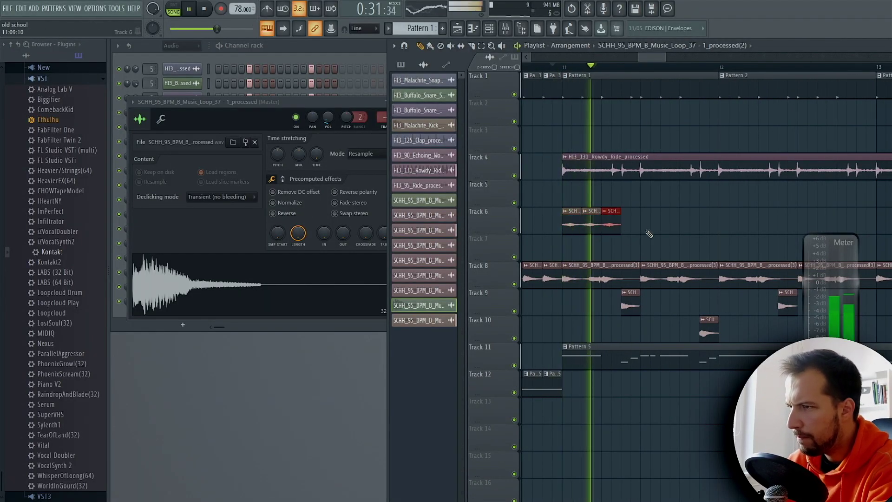
key("space")
key("space")
left_click_drag(621, 223, 662, 227)
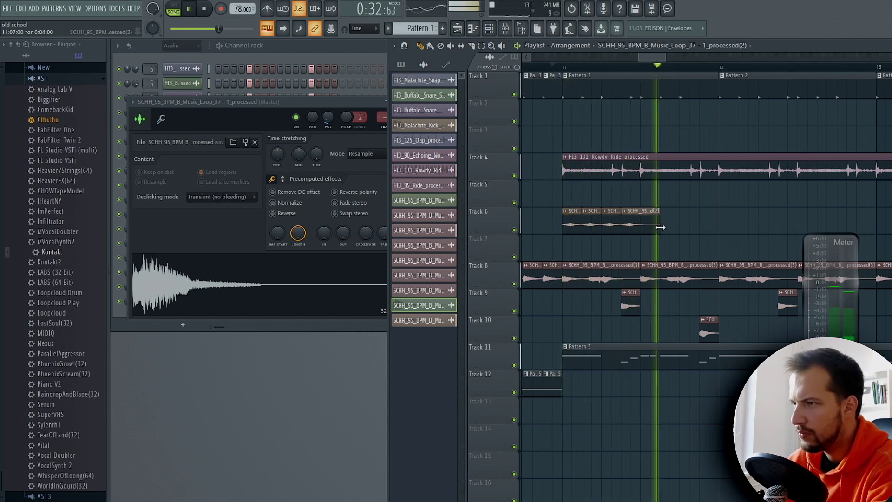
key("space")
Step: Make the fourth Music_Loop_37 clip on Track 6 unique and route it to mixer track 9
right_click(628, 218)
left_click(648, 239)
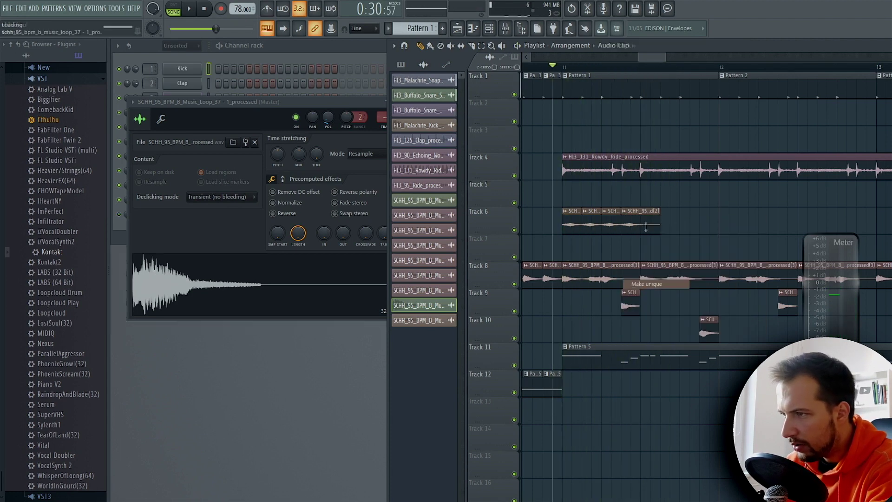
key("ctrl+l")
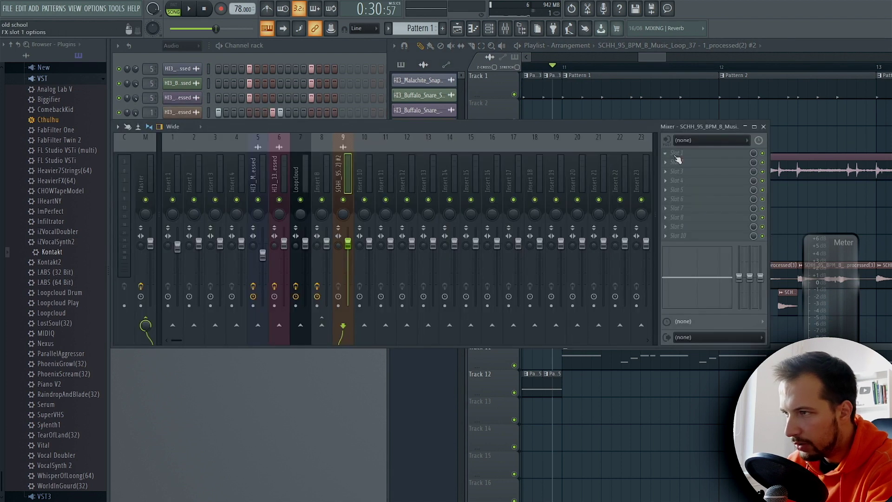
Step: Add Fruity Reeverb to mixer track 9 with 6.1 sec decay, 91% dry and 43% reverb, and audition the clip
left_click(675, 156)
left_click(550, 40)
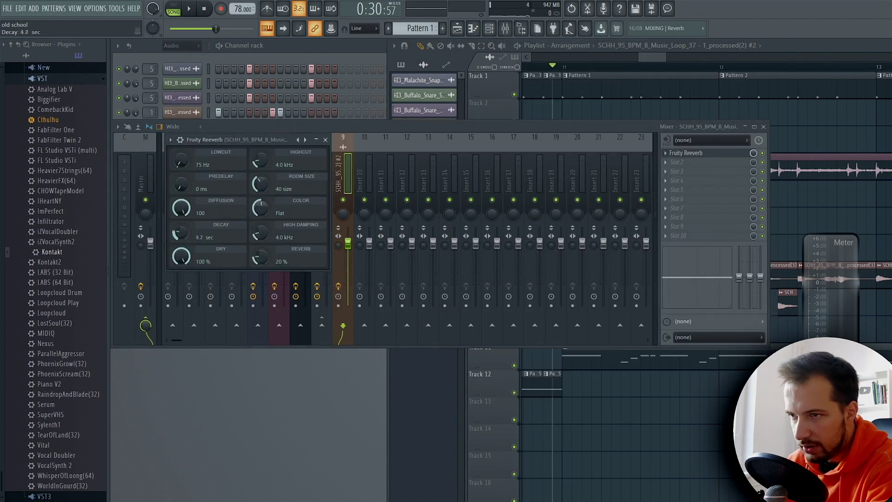
left_click_drag(185, 257, 185, 270)
key("space")
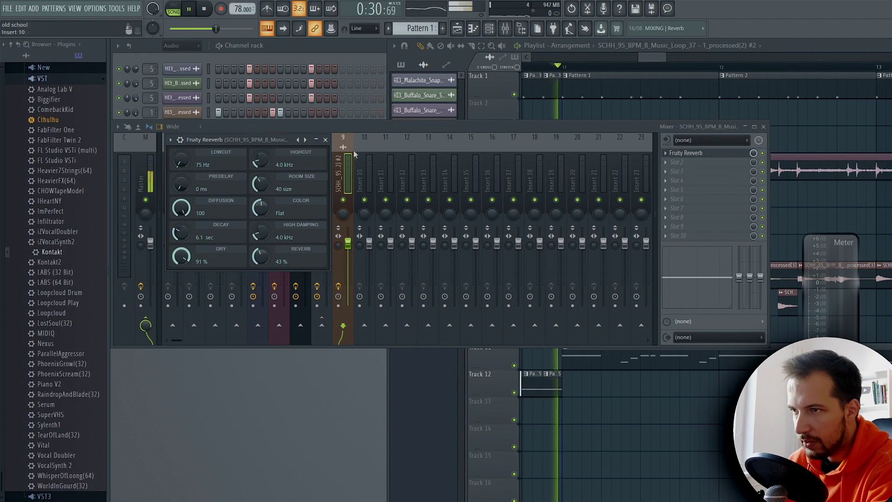
left_click(325, 139)
left_click(764, 126)
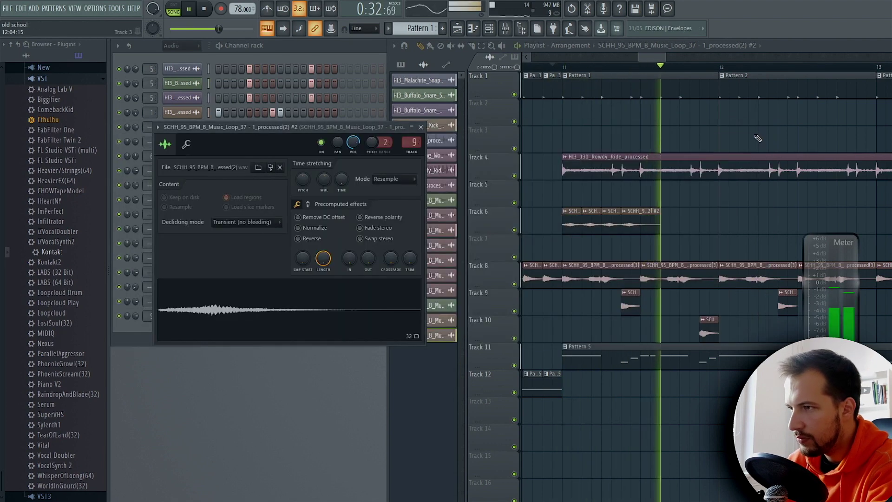
left_click(423, 126)
Step: Try copying the four-clip Music_Loop_37 phrase from bar 11 further along Track 6
scroll(718, 69, "down", 3)
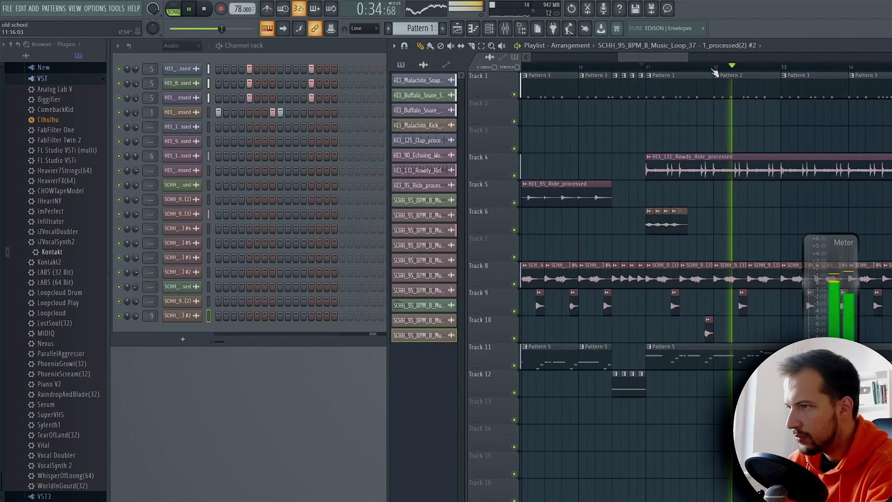
left_click_drag(727, 213, 653, 225)
key("space")
scroll(601, 223, "right", 1)
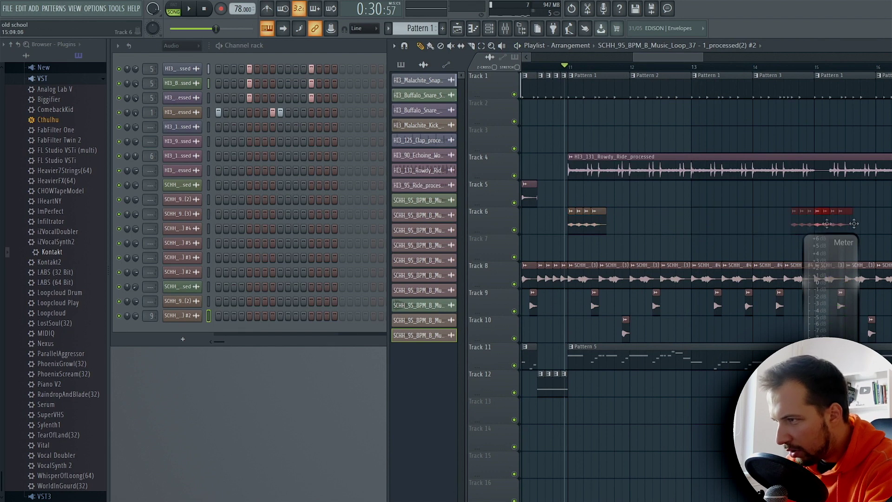
left_click_drag(855, 223, 713, 222)
Step: Try repeating a unique, repitched Music_Loop_37 clip every two steps from bar 13 on Track 6 during playback
left_click(657, 67)
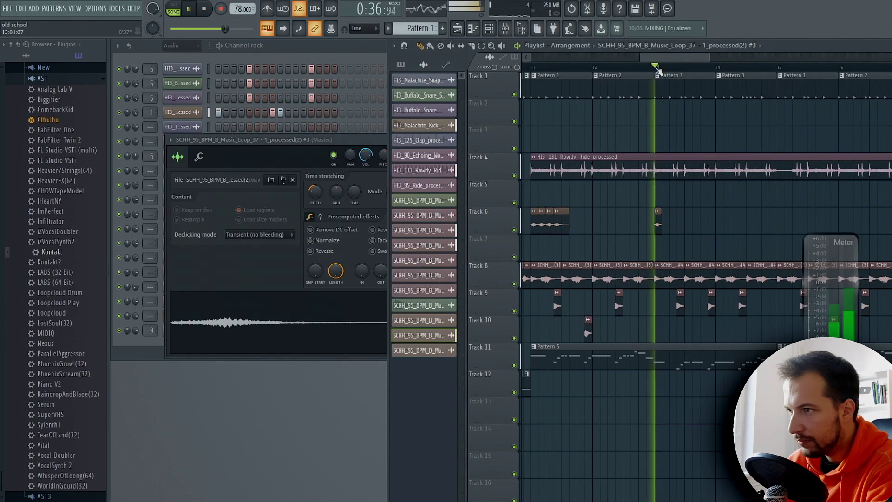
key("space")
scroll(658, 68, "up", 2)
key("space")
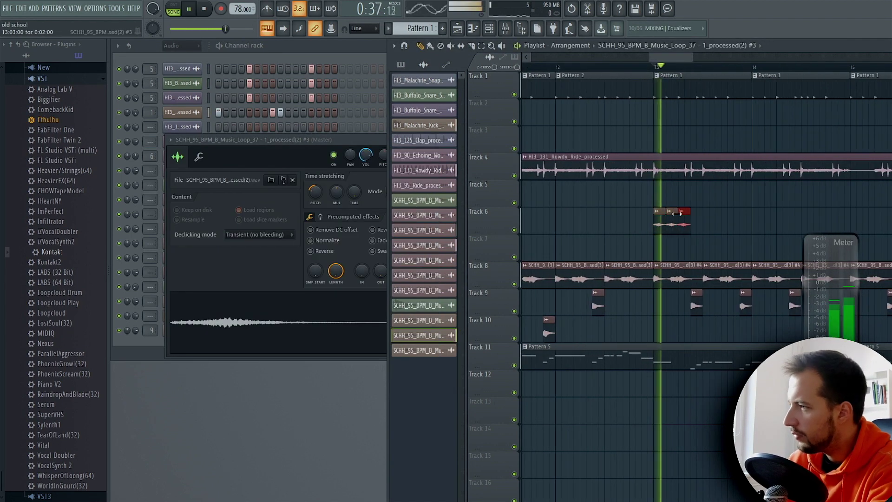
key("space")
key("space")
left_click_drag(687, 226, 697, 227)
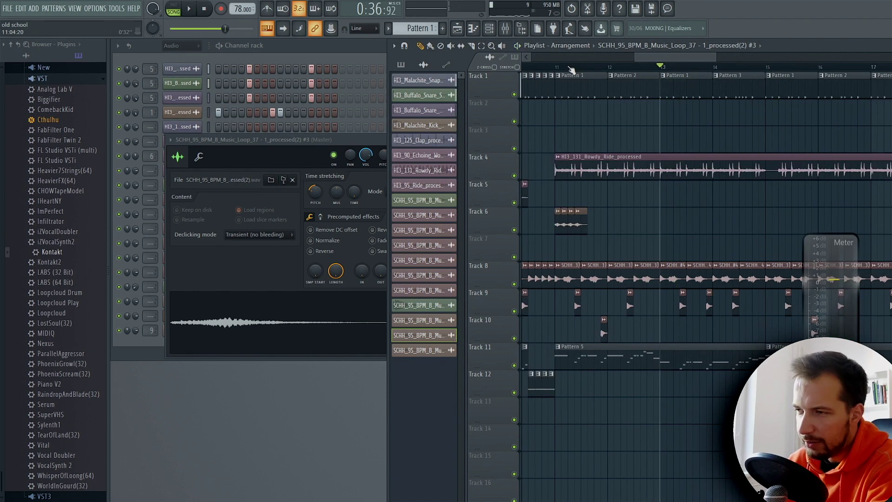
Step: Copy the four-clip Music_Loop_37 phrase from bar 11 to bar 15 on Track 6 and audition it with the beat
scroll(572, 70, "down", 1)
left_click_drag(600, 212, 558, 190)
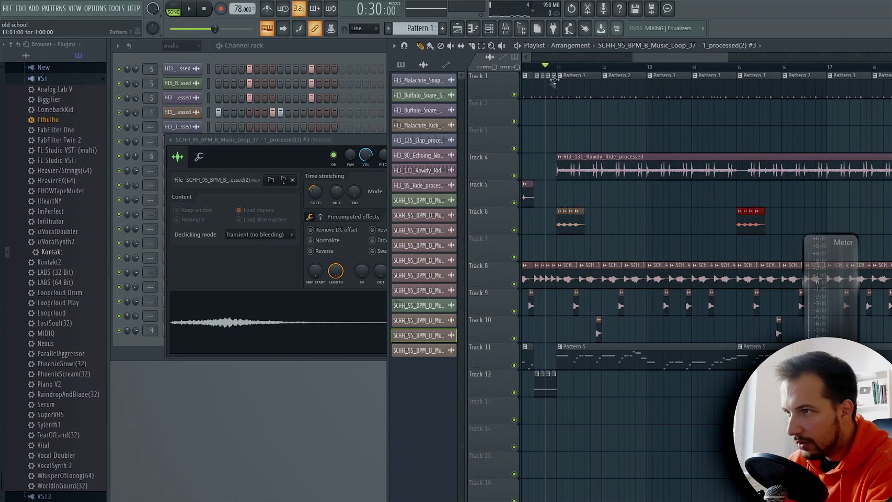
key("space")
scroll(540, 76, "down", 2)
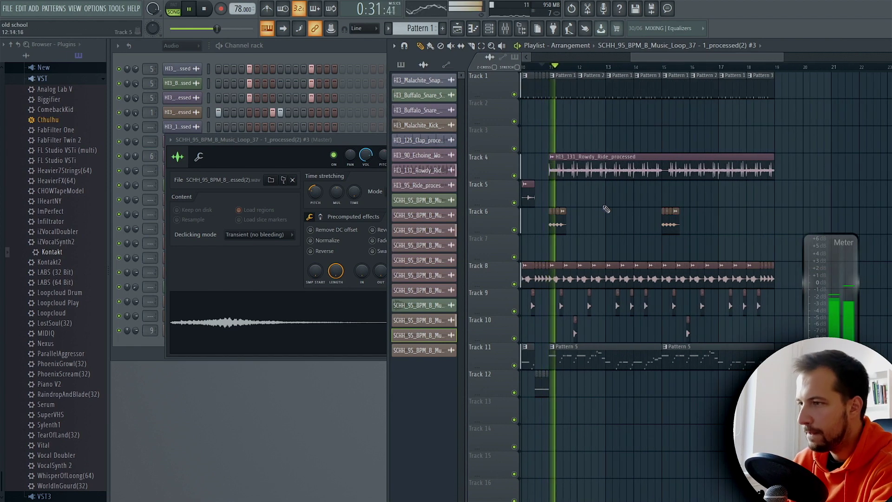
left_click(347, 142)
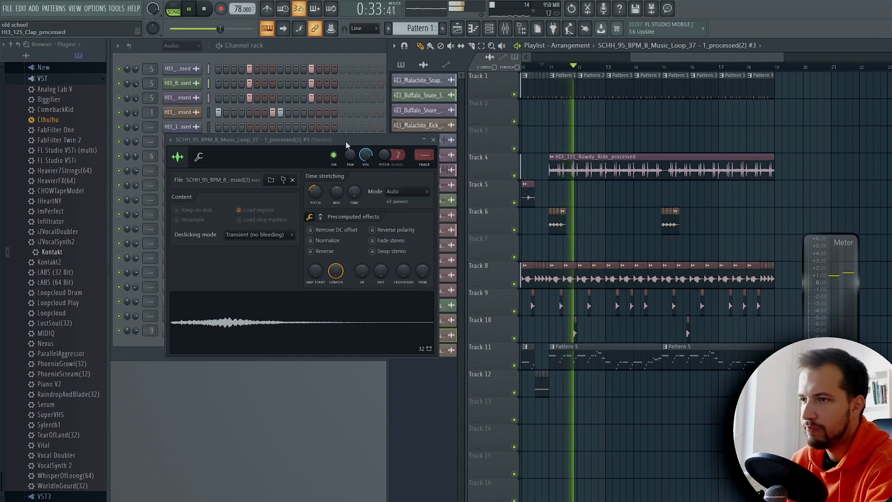
left_click(455, 146)
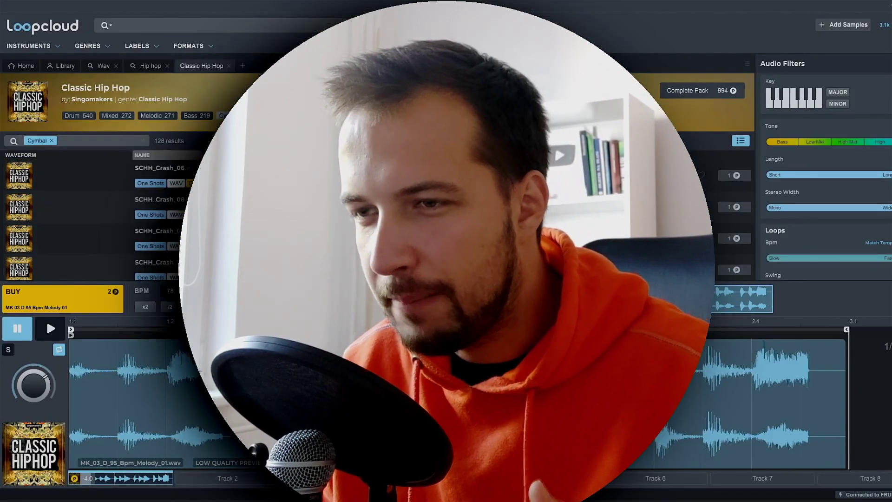
Step: Audition crash samples from Loopcloud's Classic Hip Hop pack and place SCHH_Crash_12 at bar 3 on Track 3
left_click(102, 174)
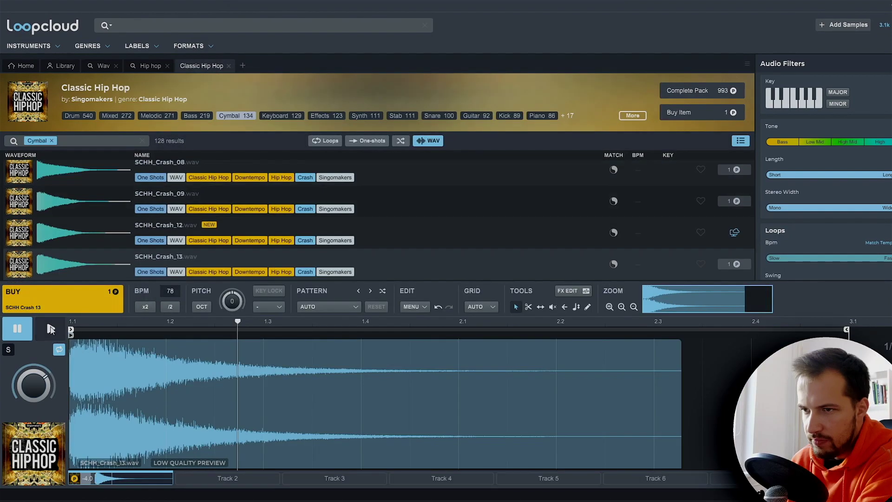
key("space")
key("Down")
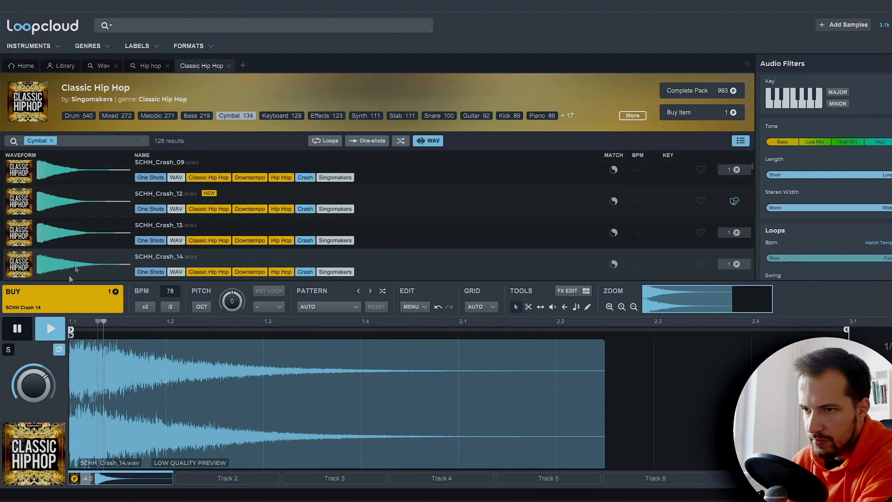
key("Down")
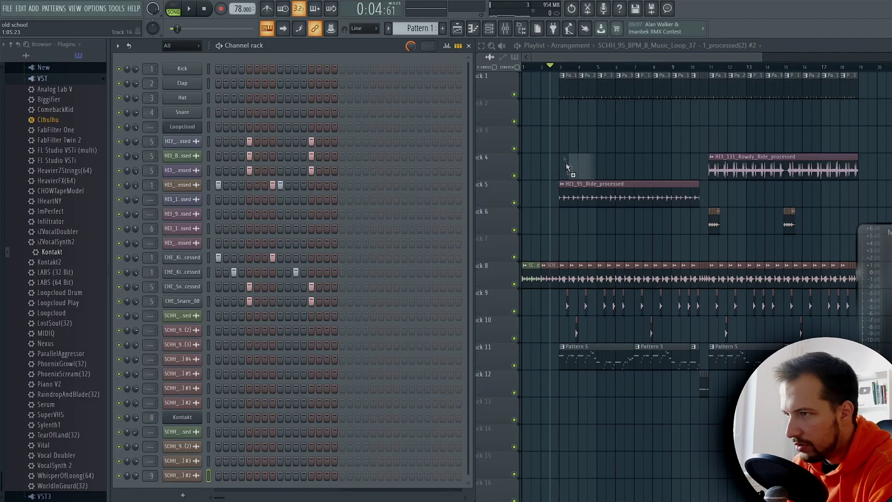
left_click_drag(564, 136, 564, 136)
scroll(563, 83, "up", 2)
Step: Lower the SCHH_Crash_12 channel volume to 25% and repeat the crash at bars 7, 11 and 15 on Track 3
double_click(586, 138)
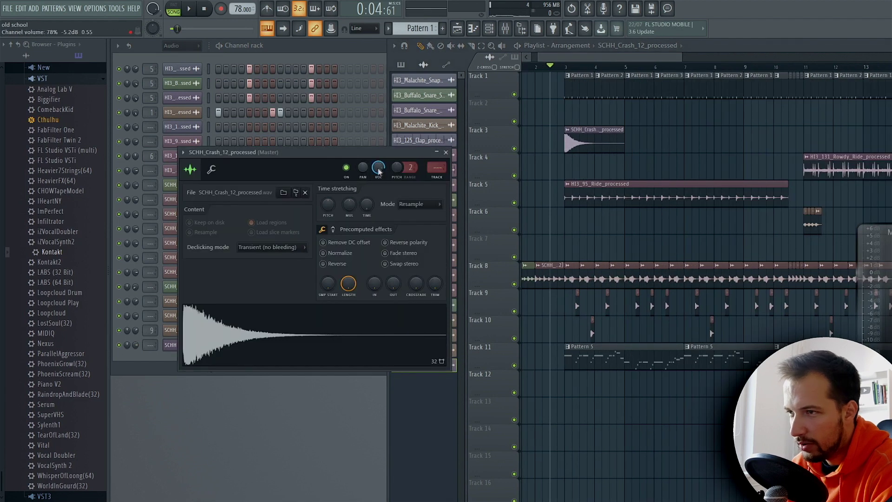
key("space")
scroll(379, 171, "down", 10)
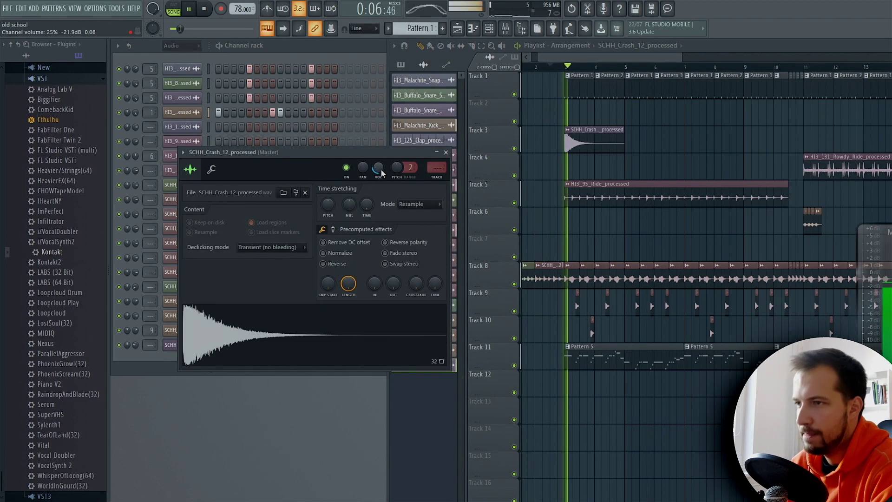
left_click_drag(604, 141, 833, 141, "shift")
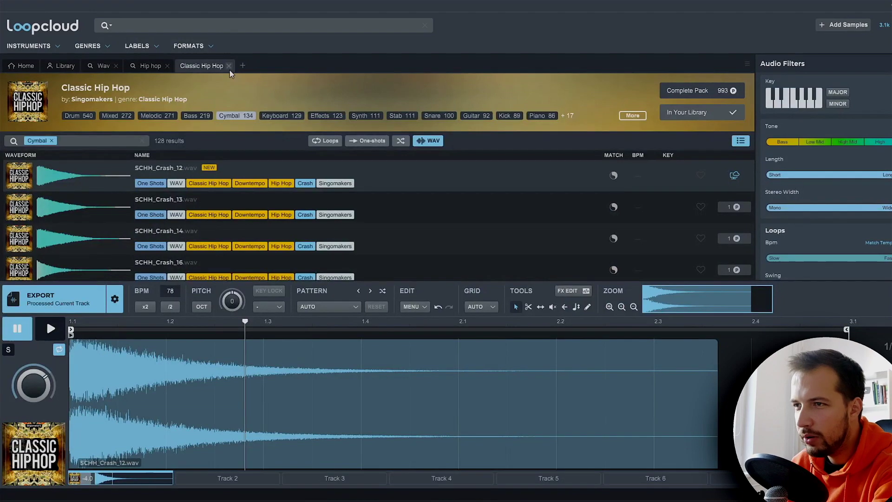
Step: Close the old result tabs in Loopcloud, search for WAV samples tagged Rap and preview the Miami Rap Acapellas pack
left_click(229, 68)
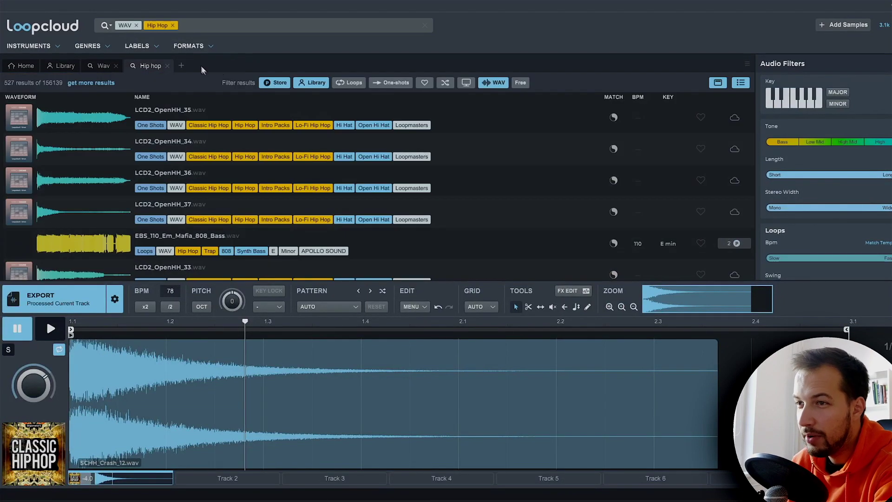
left_click(168, 65)
left_click(116, 66)
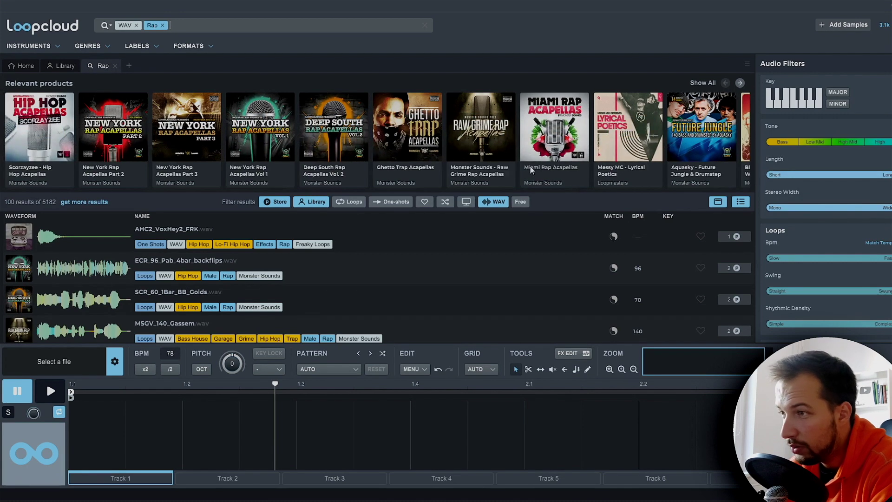
left_click(485, 500)
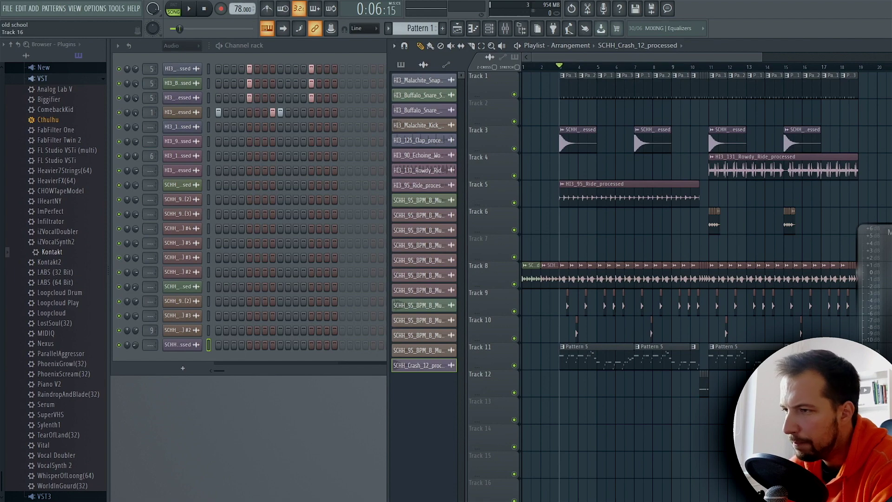
key("alt+Tab")
left_click(568, 129)
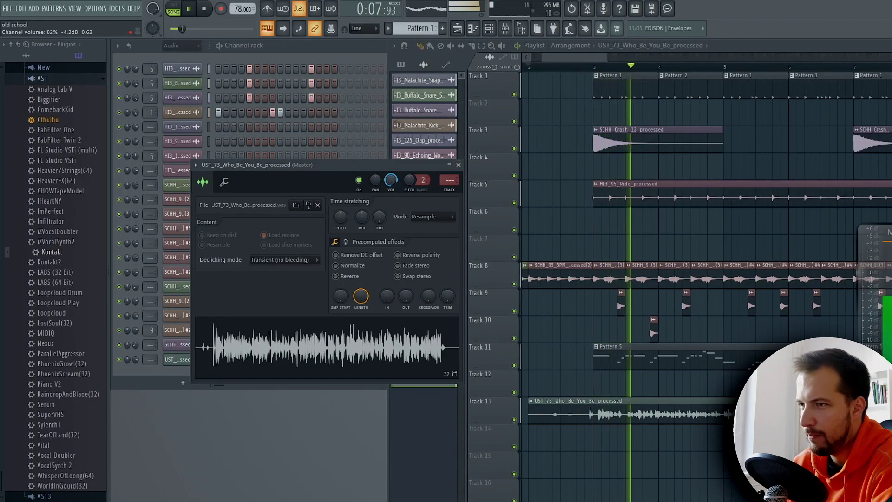
Step: Preview Loopcloud's Russian Rap Vocals pack and try its RRV_145_Hook sample from bar 3 on Track 14
left_click(458, 164)
left_click_drag(604, 57, 743, 74)
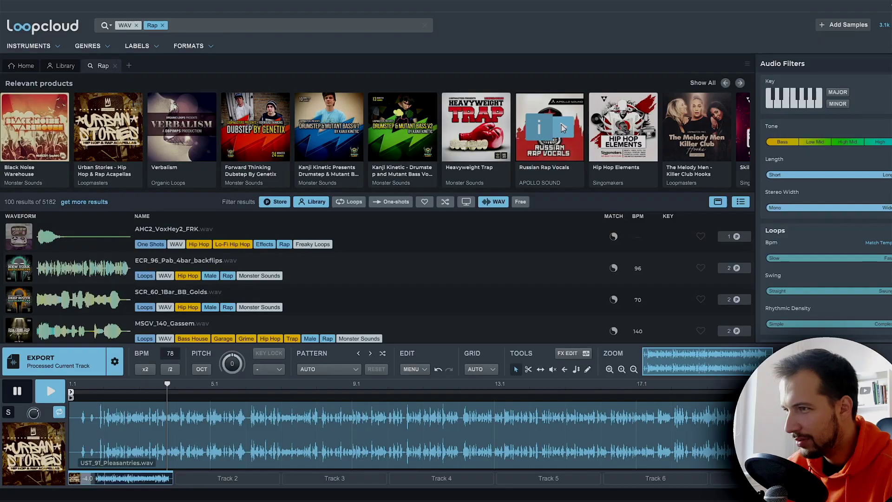
left_click(563, 128)
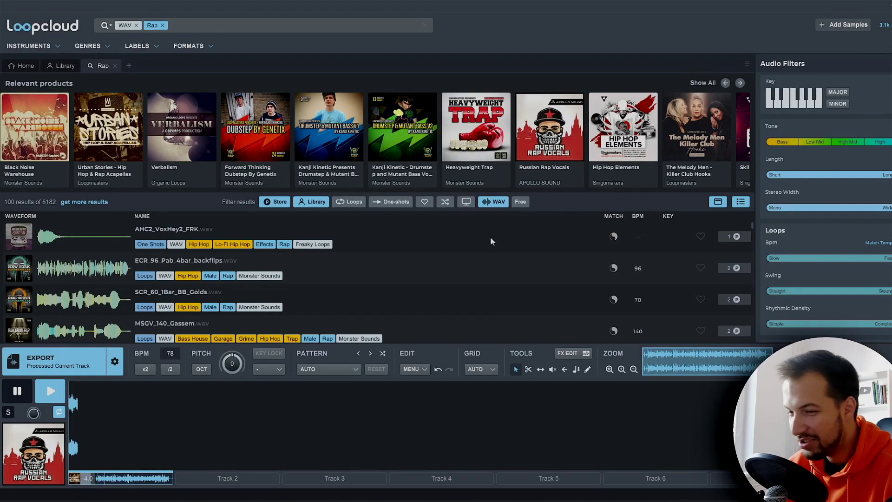
left_click(22, 389)
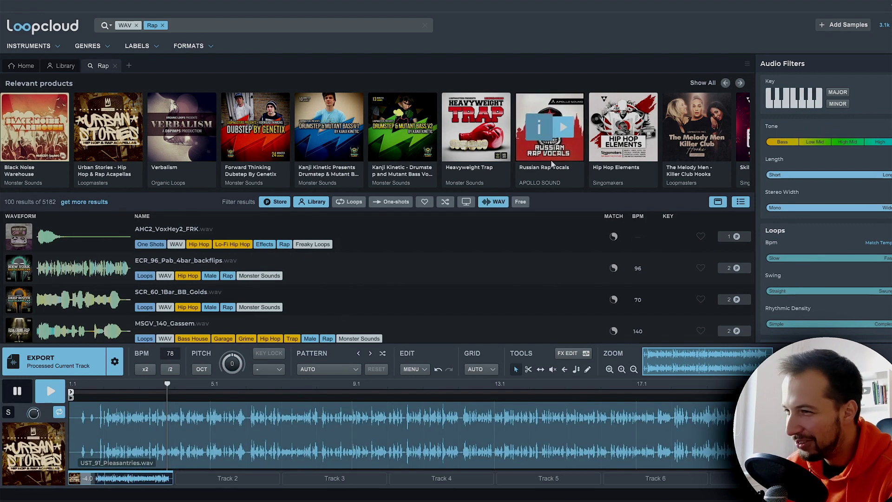
left_click(552, 163)
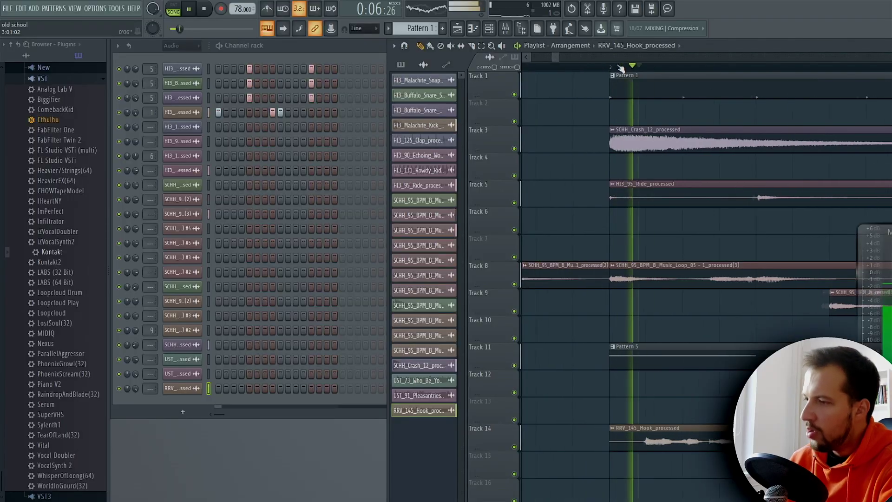
scroll(620, 69, "down", 4)
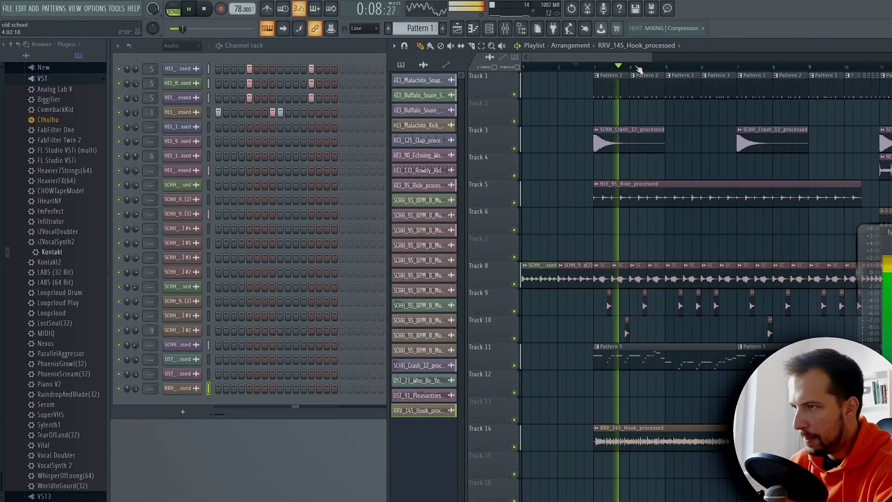
scroll(640, 69, "down", 2)
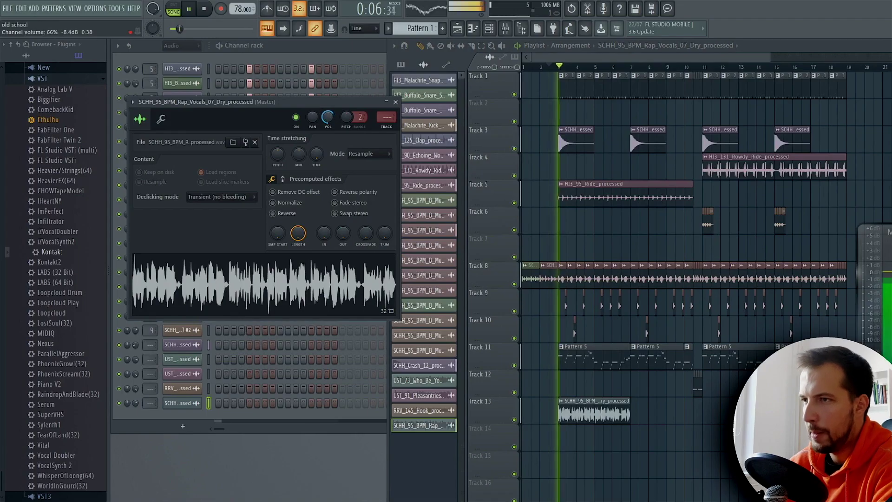
Step: Set the SCHH_95_BPM_Rap_Vocals_07_Dry channel volume to 70% while auditioning it with the beat
left_click_drag(328, 119, 327, 112)
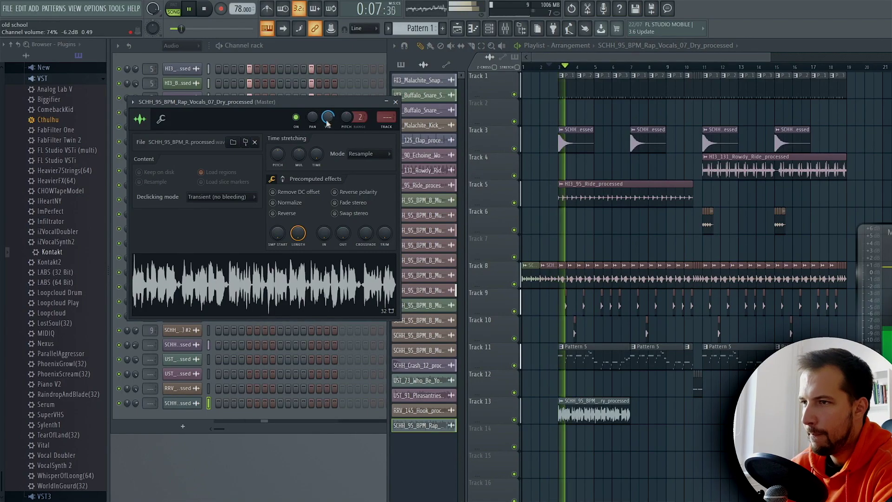
scroll(327, 122, "down", 3)
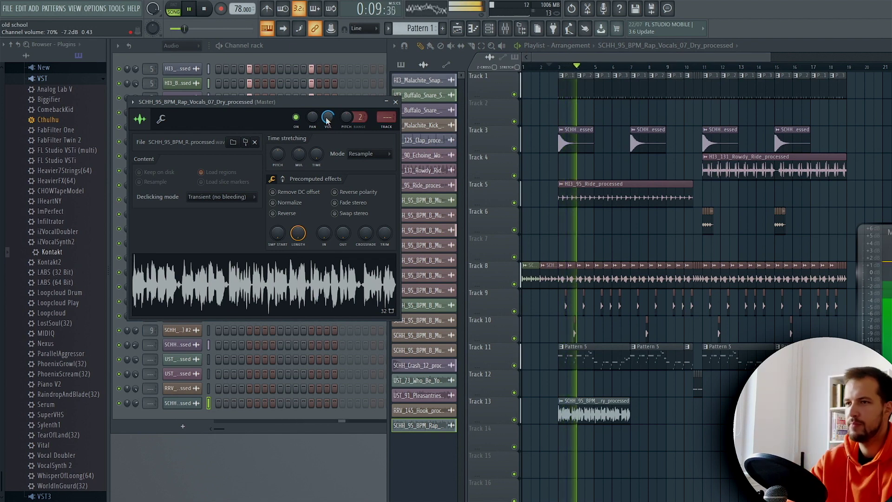
left_click(396, 102)
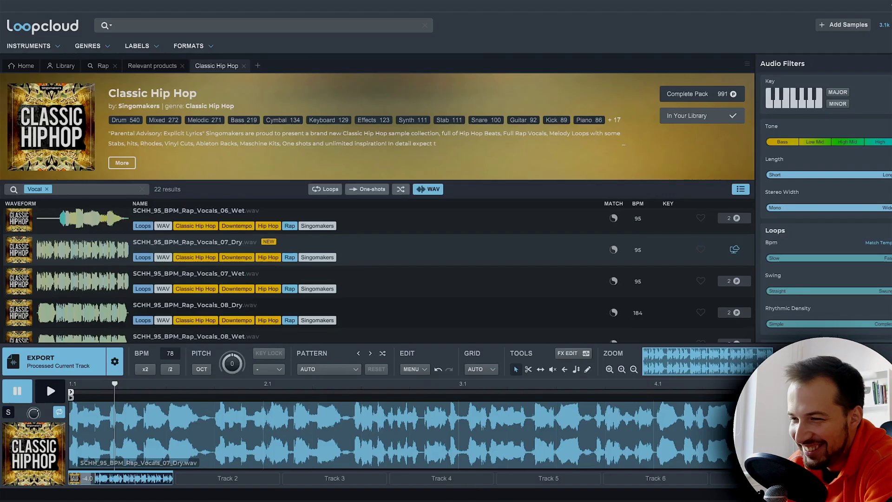
Step: Preview other rap vocal loops in Loopcloud's Classic Hip Hop pack and buy SCHH_95_BPM_Rap_Vocals_02_Dry
left_click(95, 307)
left_click(97, 293)
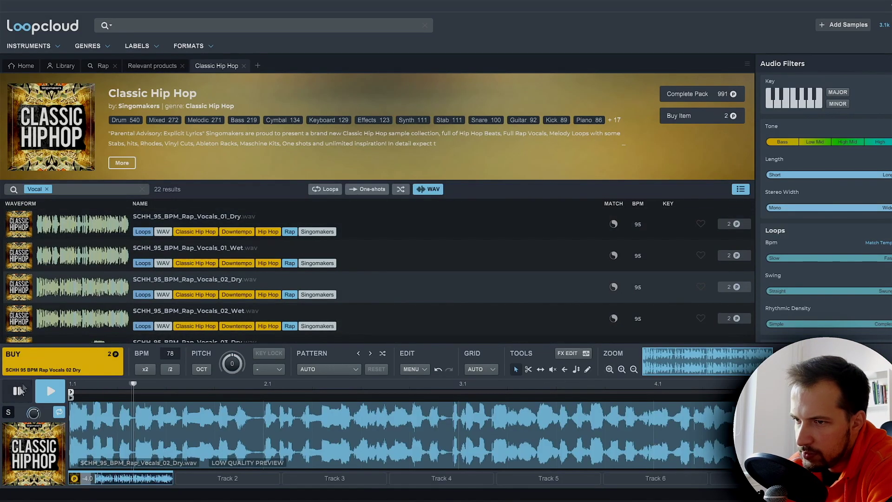
left_click(17, 392)
left_click(60, 363)
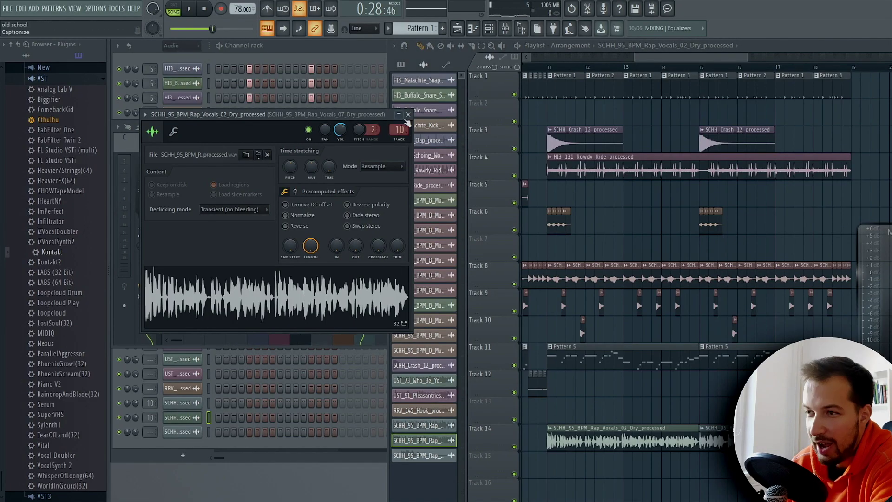
Step: Close the Rap_Vocals_02_Dry channel settings, show the mixer and browse to the installed VST effects
left_click(408, 114)
key("F9")
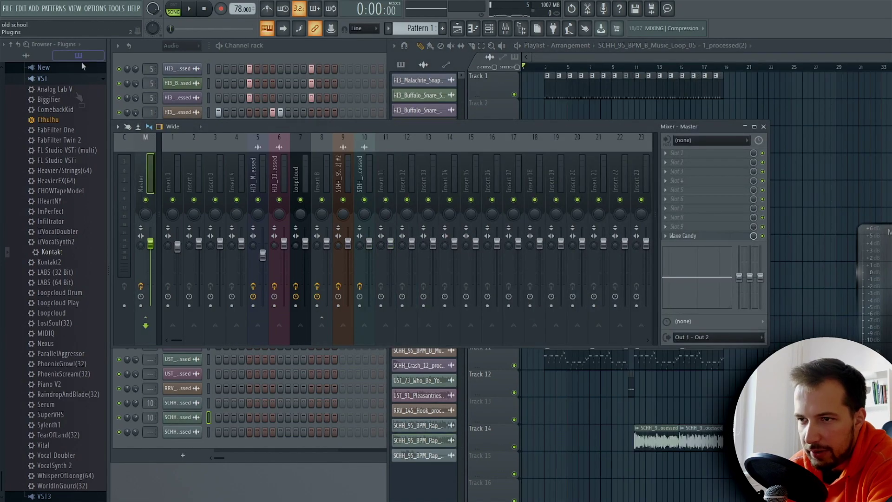
scroll(66, 271, "up", 2)
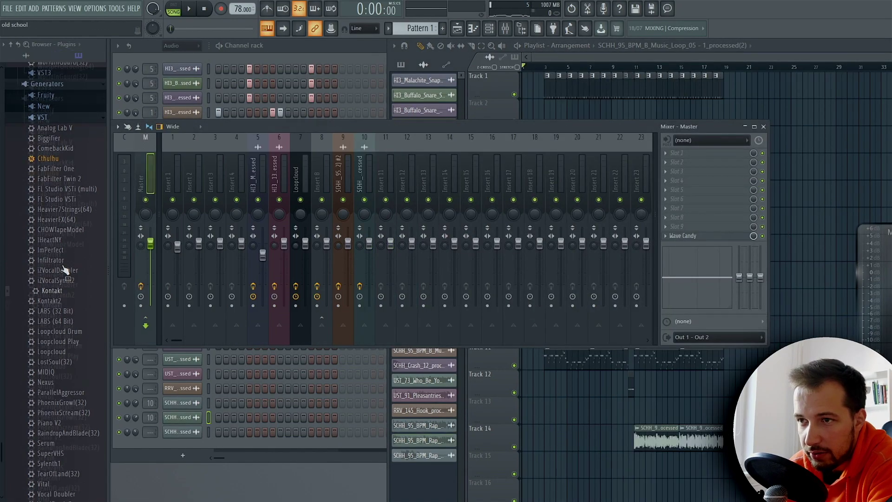
scroll(65, 270, "up", 15)
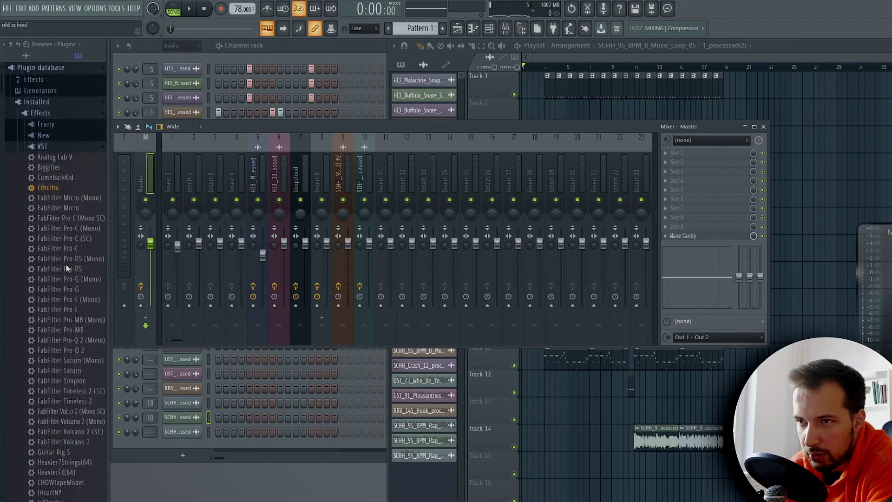